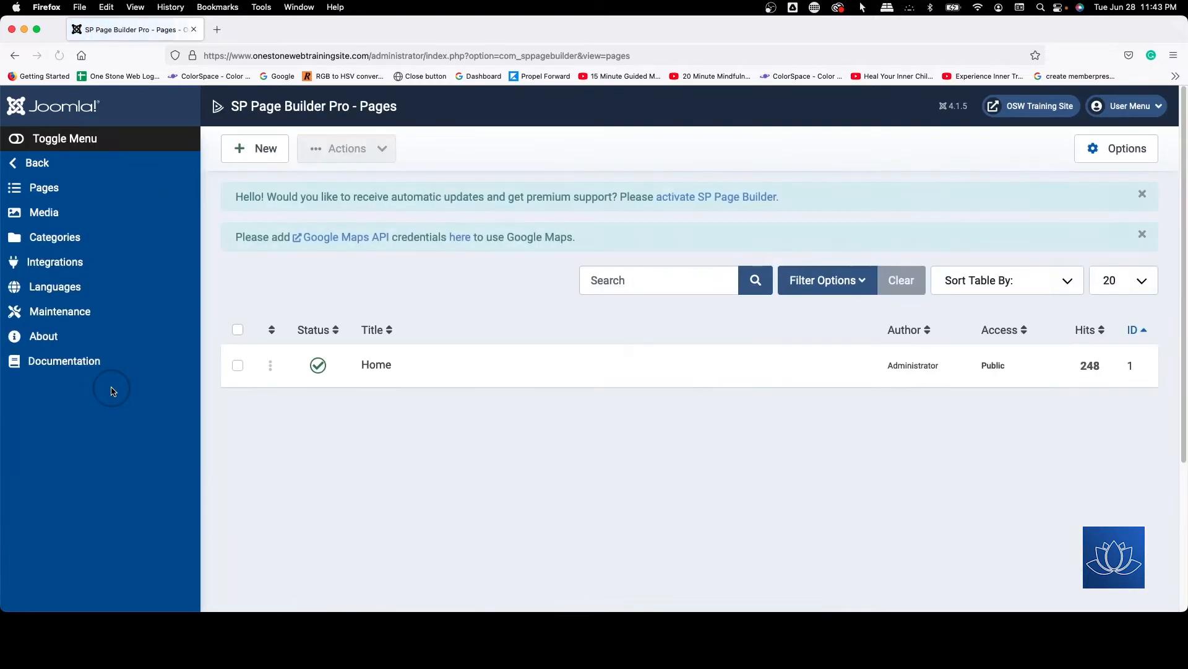
Step: Open the Home page in the frontend editor and generate a custom 12+6+6 column layout for its gradient section
mouse_move(365, 370)
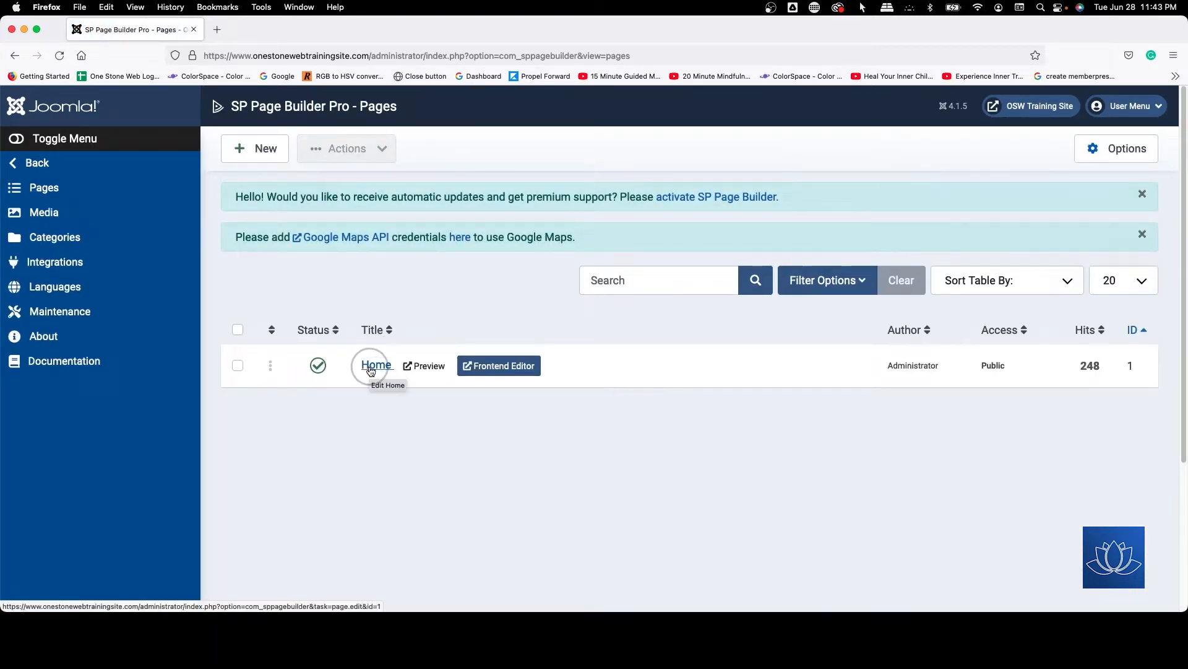
left_click(512, 367)
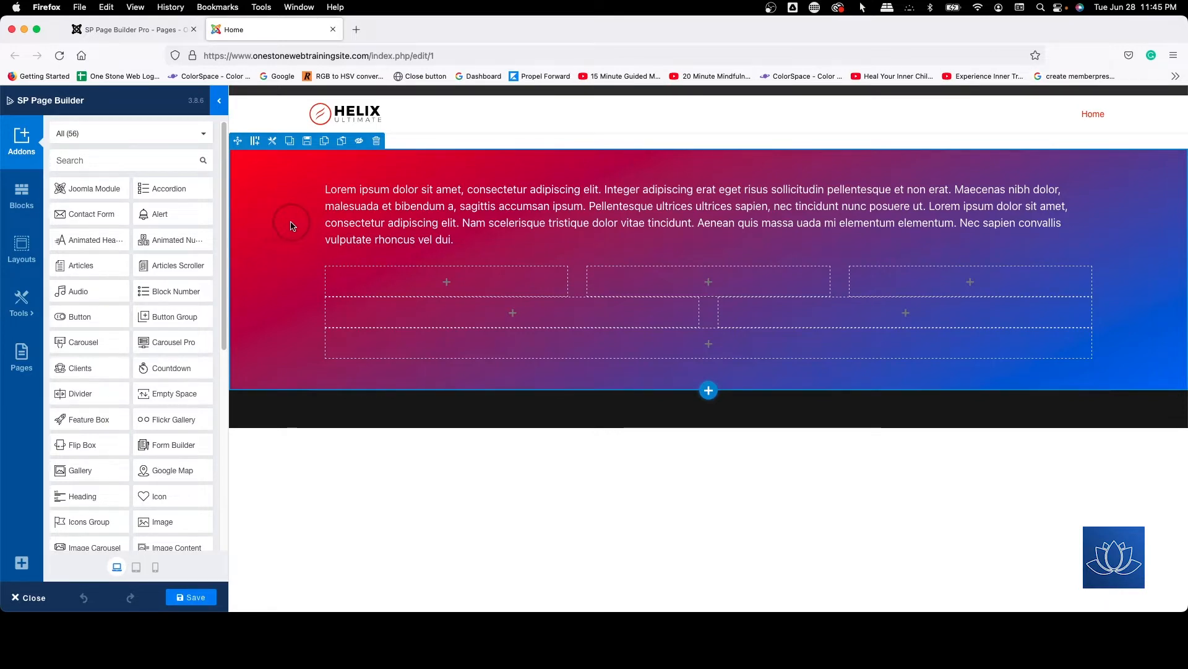
left_click(256, 142)
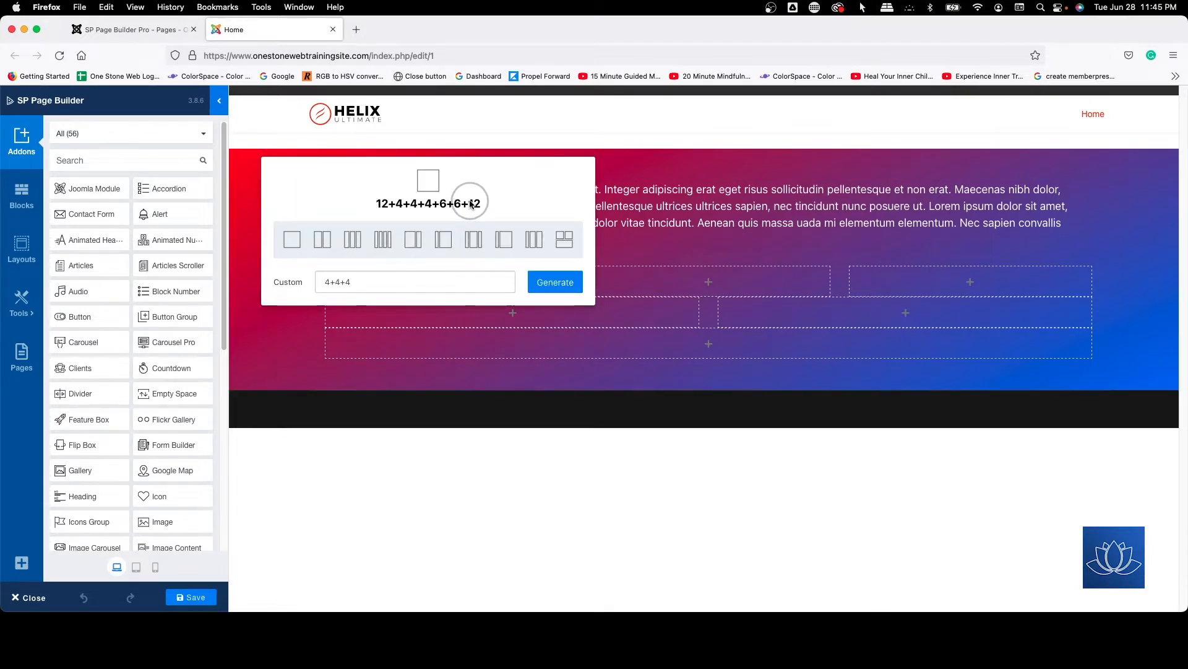
left_click(359, 282)
left_click_drag(359, 283, 258, 277)
type("12+6+6")
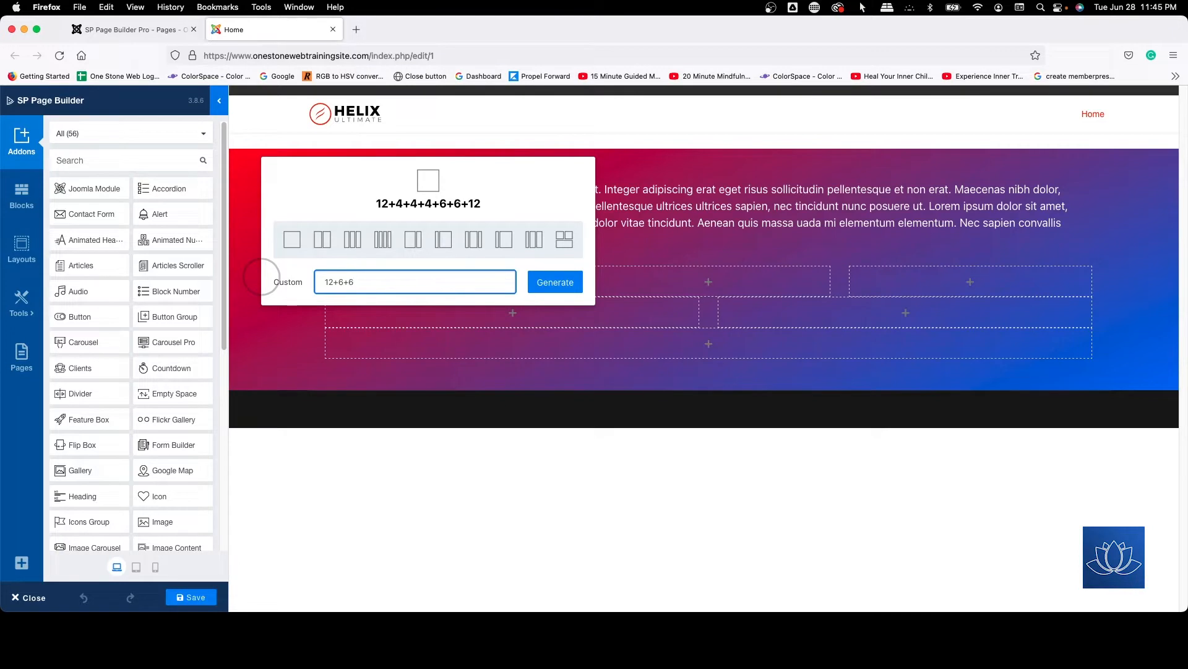
left_click(555, 281)
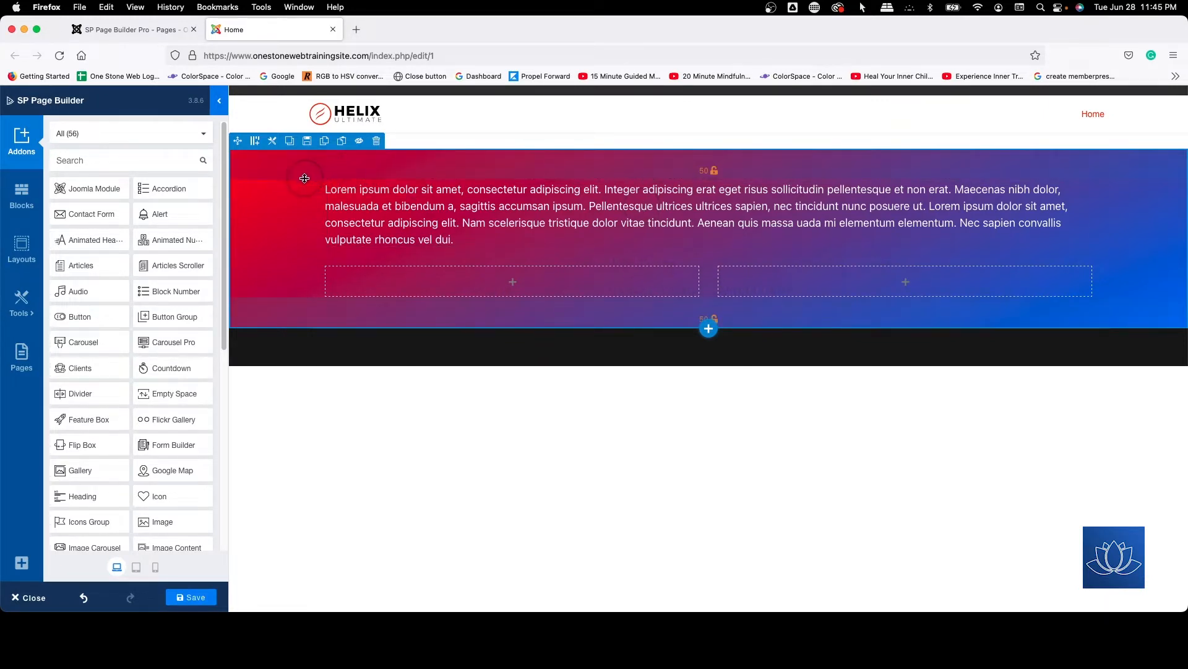
Step: Set the hero section's background option to None in its style settings and save the page
left_click(273, 142)
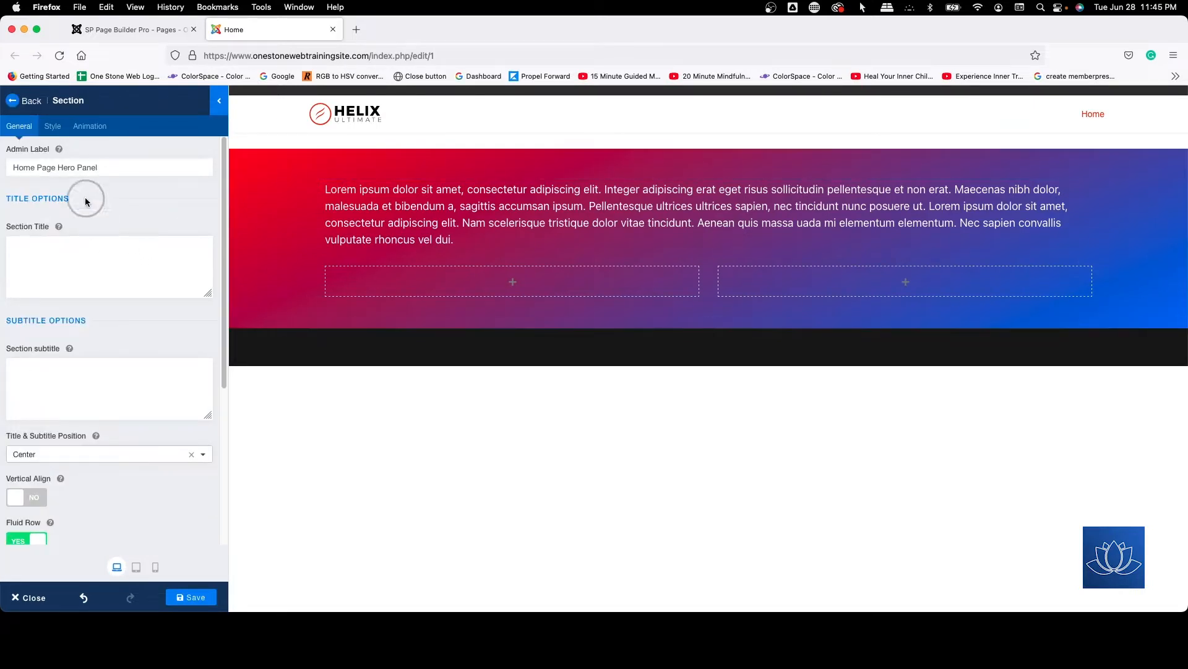
left_click(53, 125)
scroll(152, 321, "down", 8)
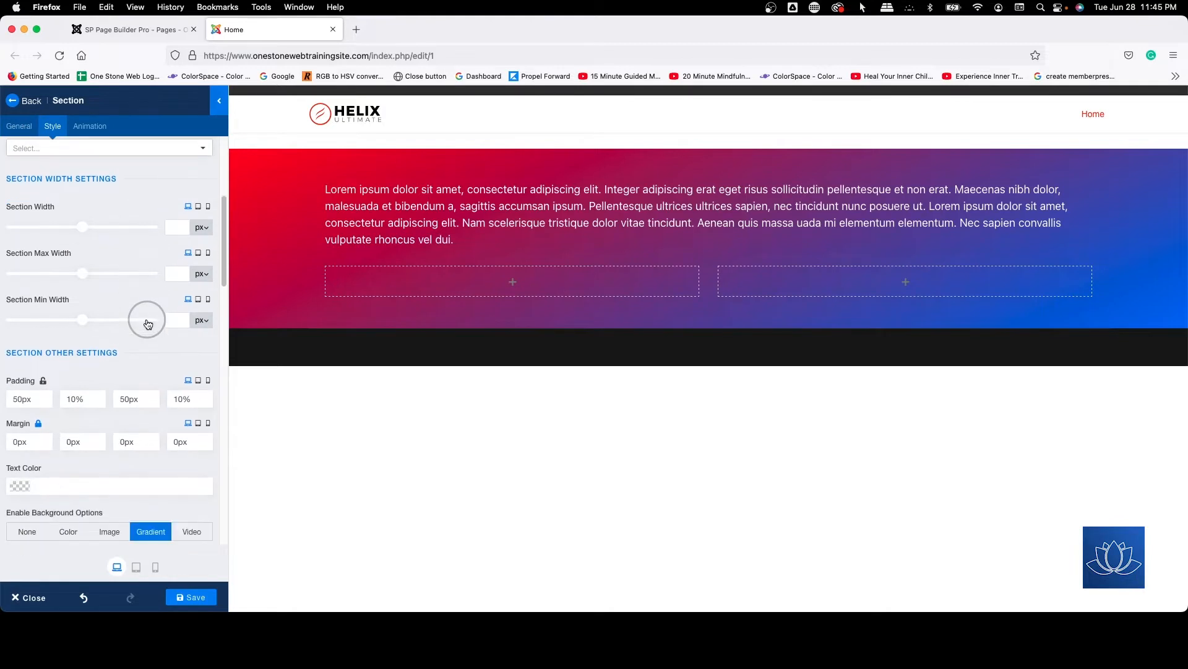
left_click(27, 363)
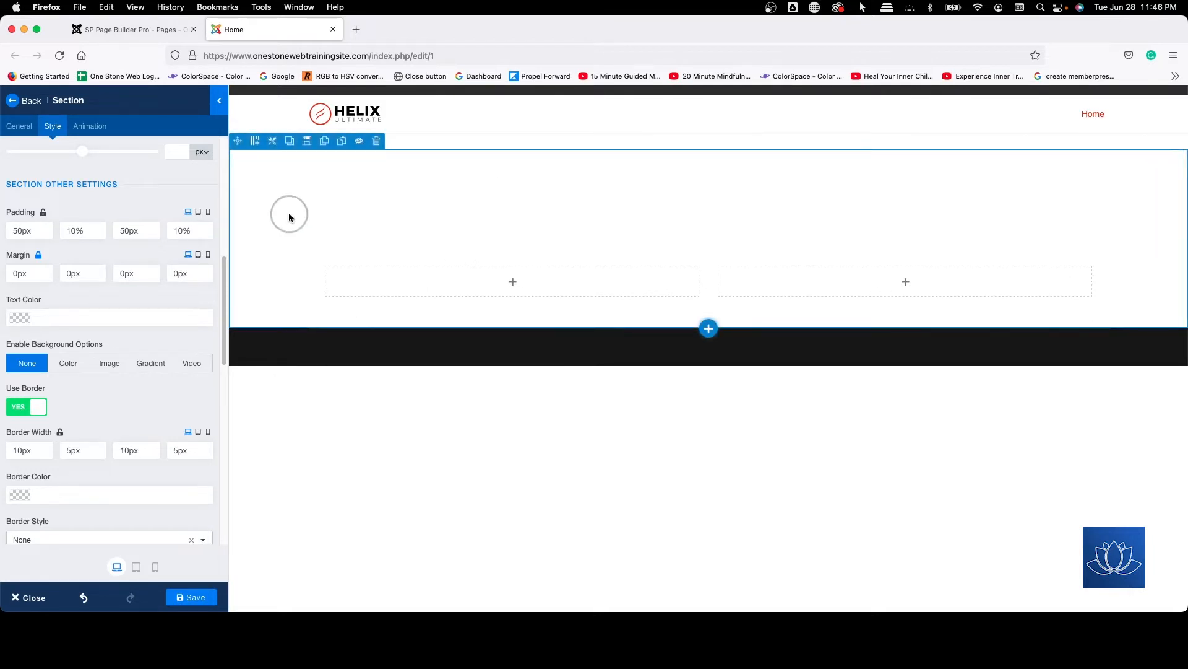
left_click(194, 597)
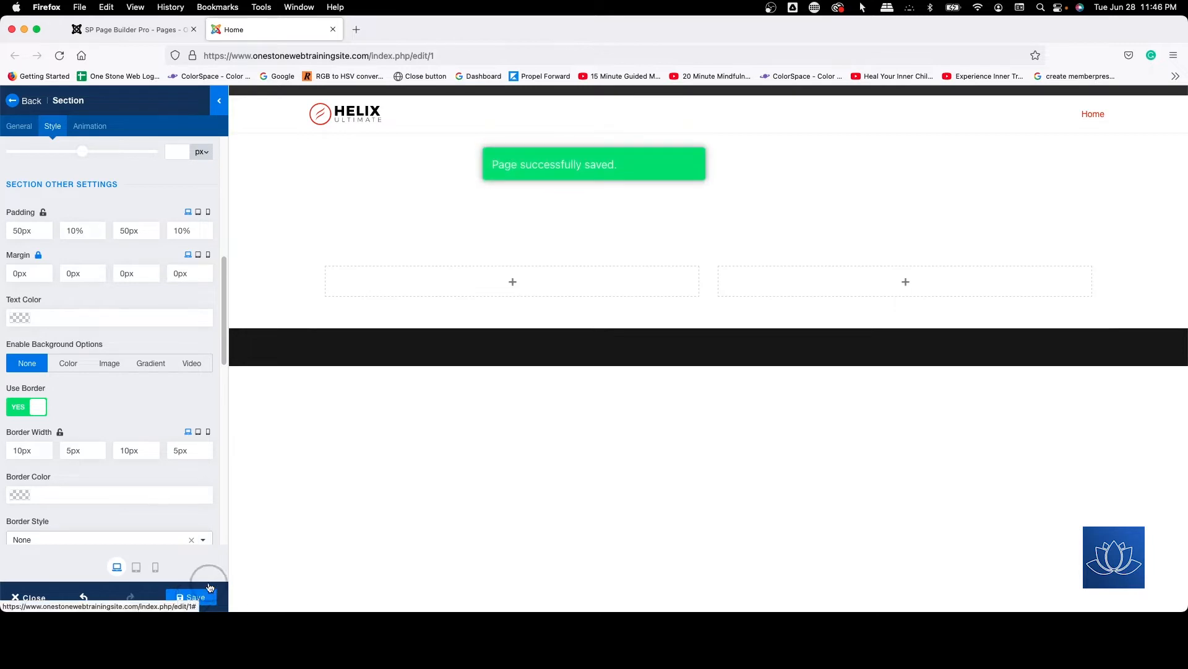
Step: Set the text color of the Lorem ipsum text block to black (#000000) and save the page
left_click(545, 339)
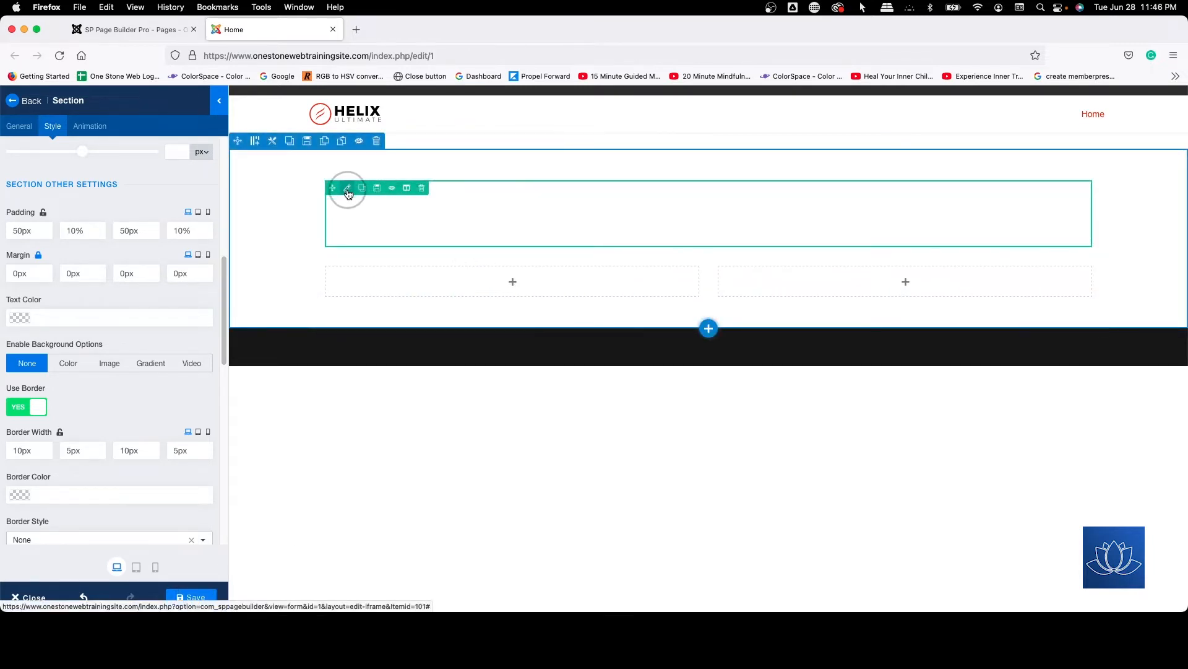
left_click(349, 191)
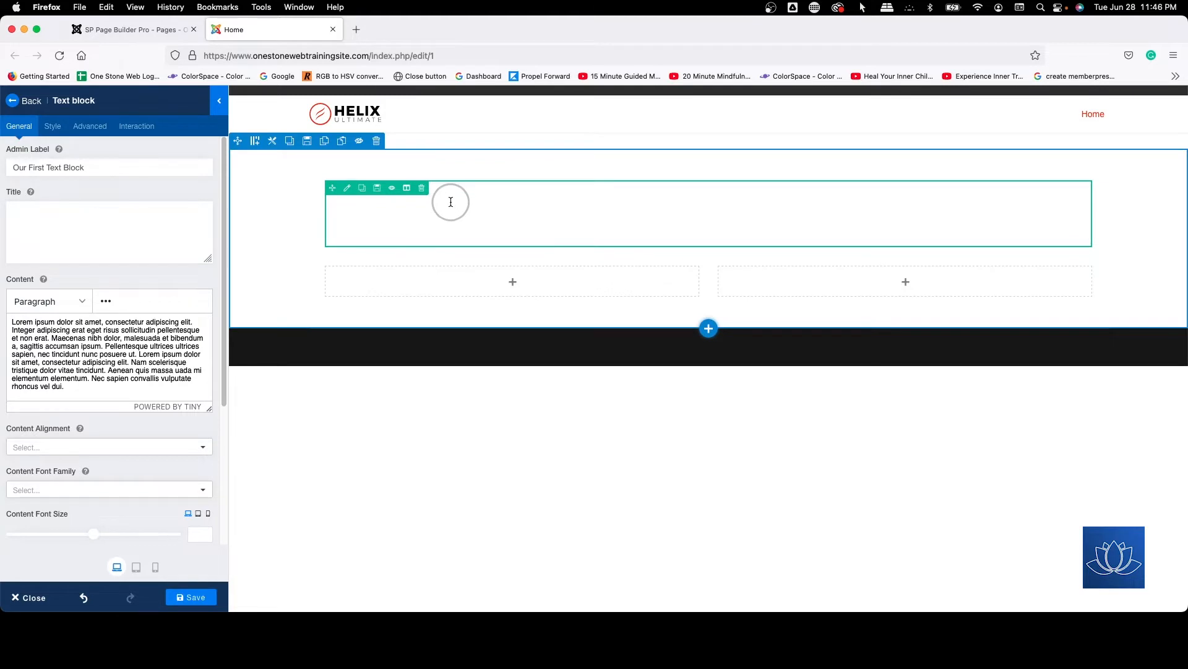
left_click(51, 125)
left_click(71, 213)
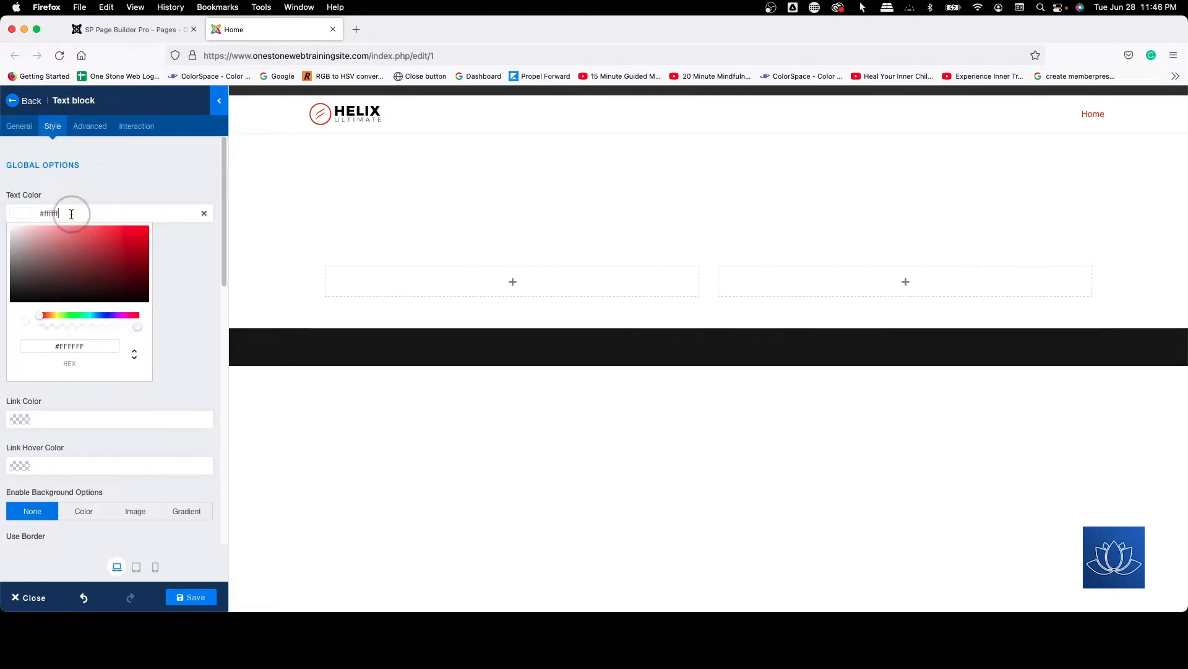
left_click_drag(79, 258, 13, 319)
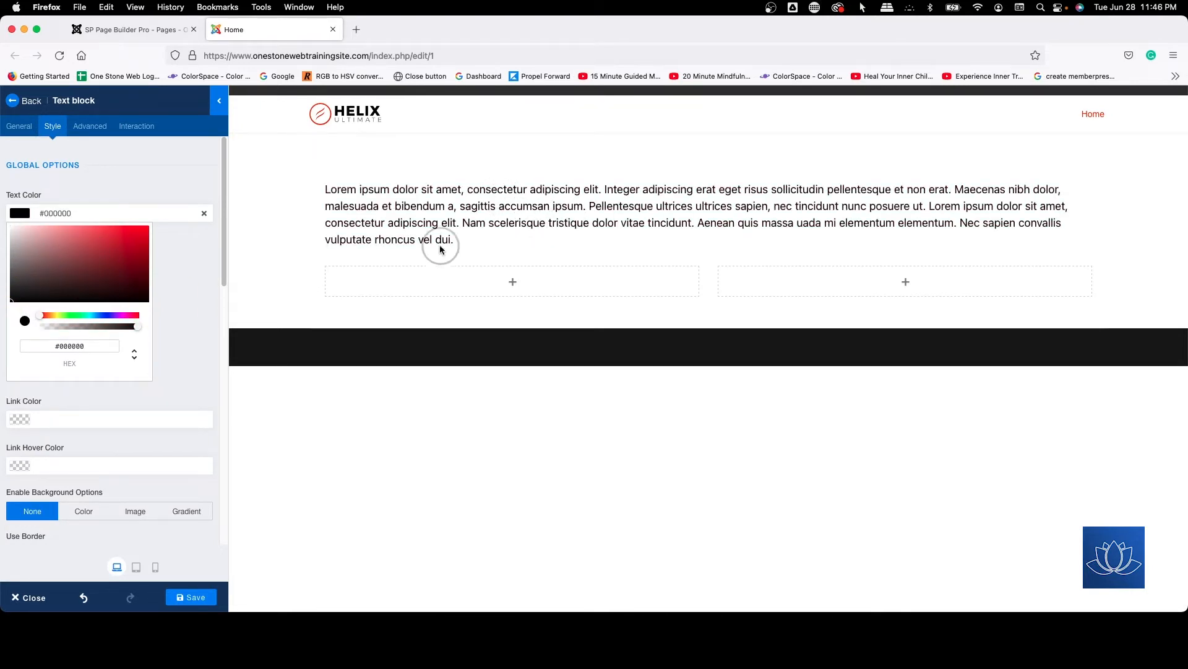
left_click(187, 596)
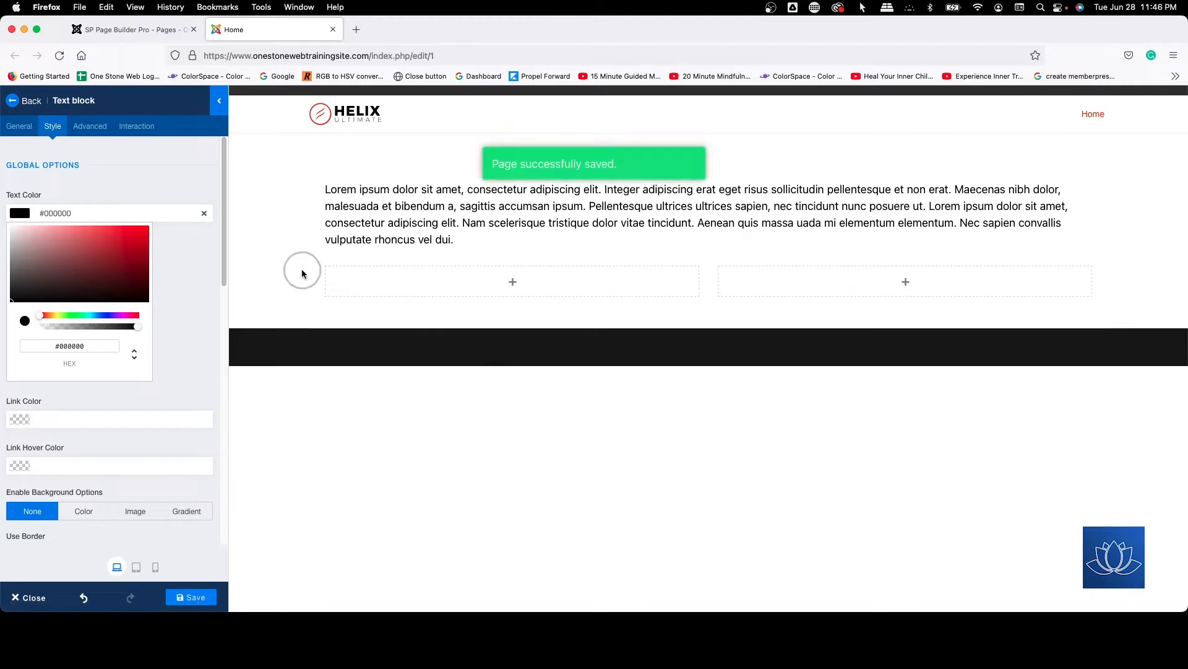
Step: Copy the text block's admin label "Our First Text Block" into its title
left_click(14, 127)
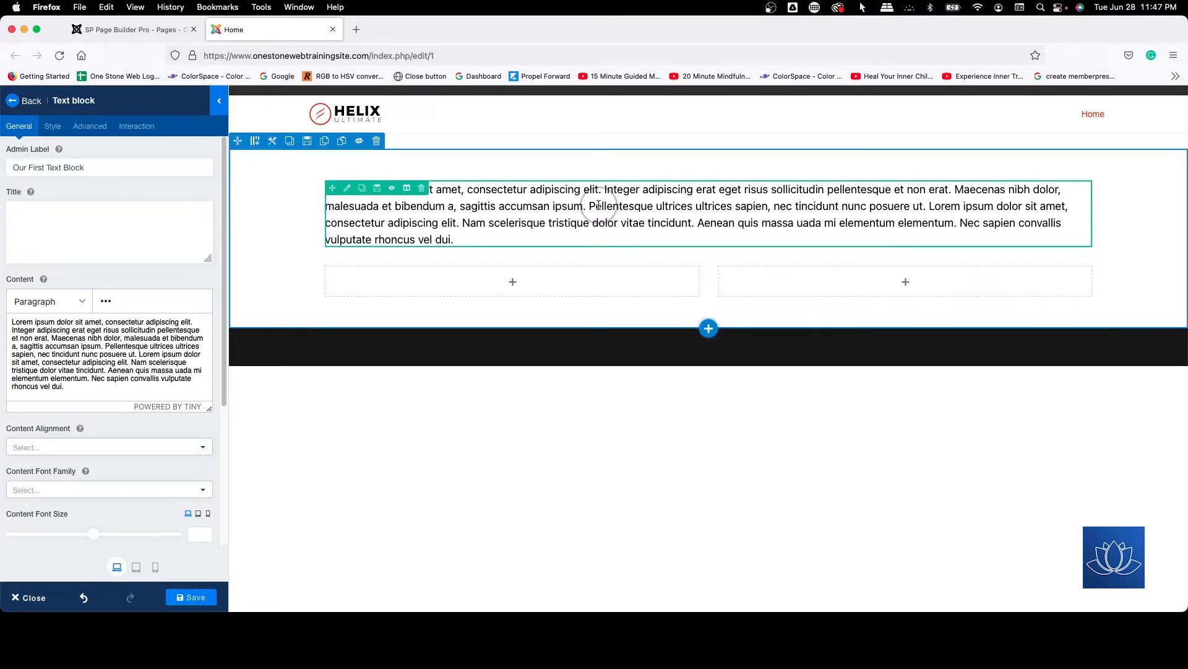
left_click_drag(98, 168, 1, 170)
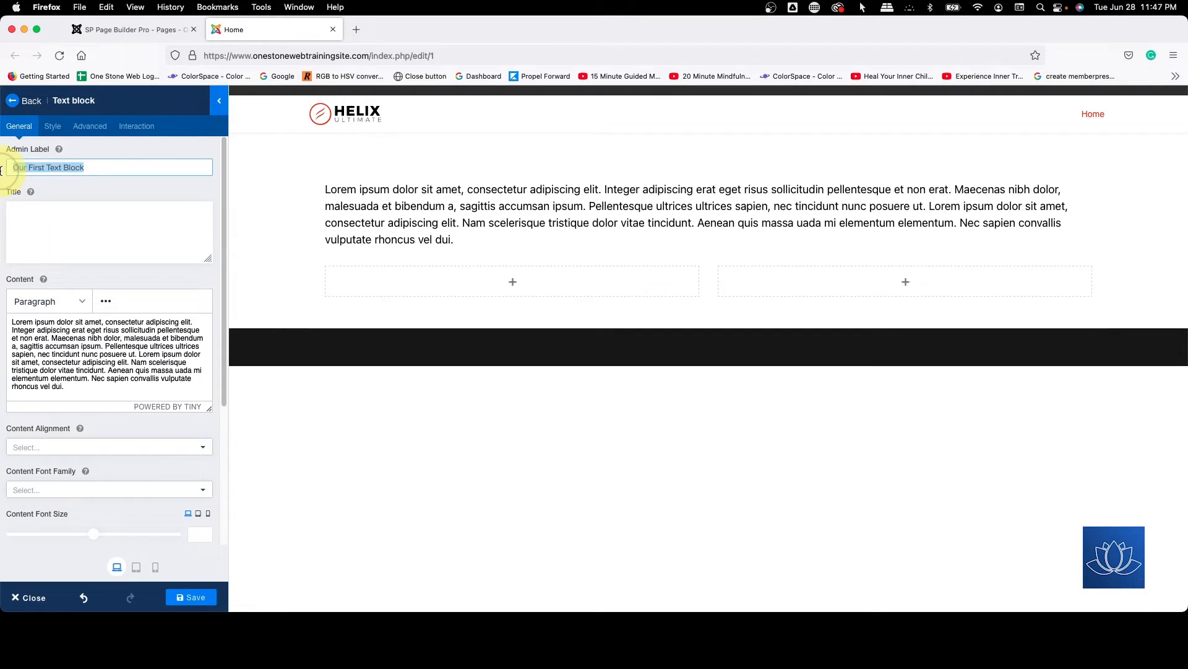
right_click(45, 162)
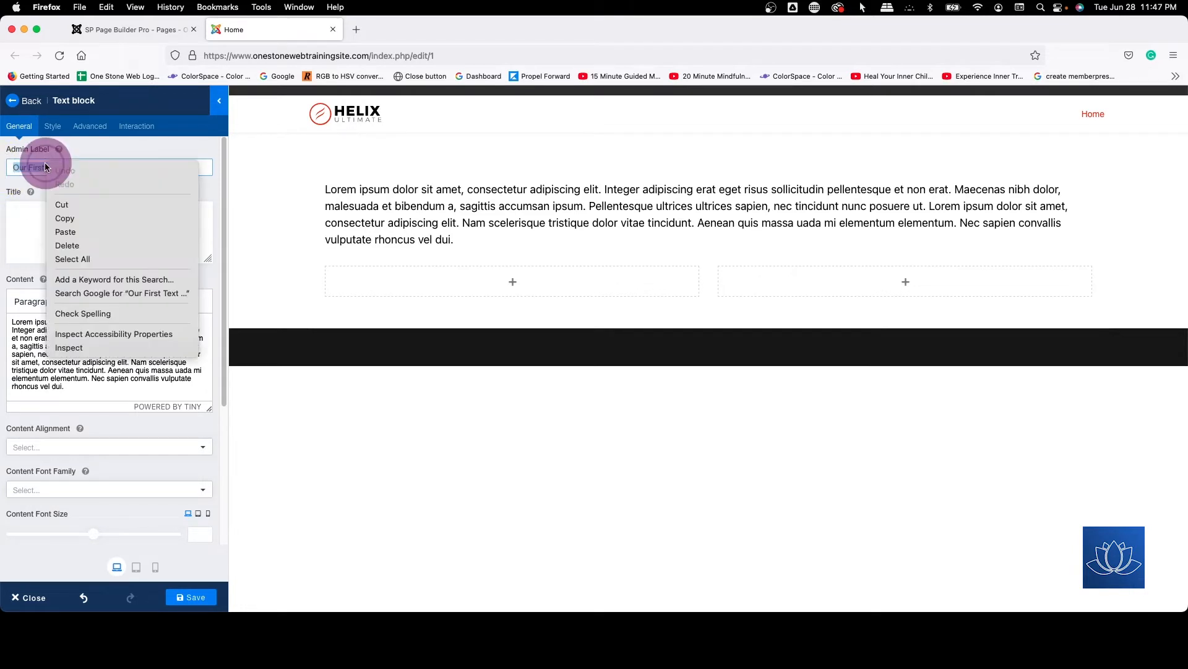
left_click(80, 220)
left_click(59, 214)
right_click(64, 213)
left_click(97, 284)
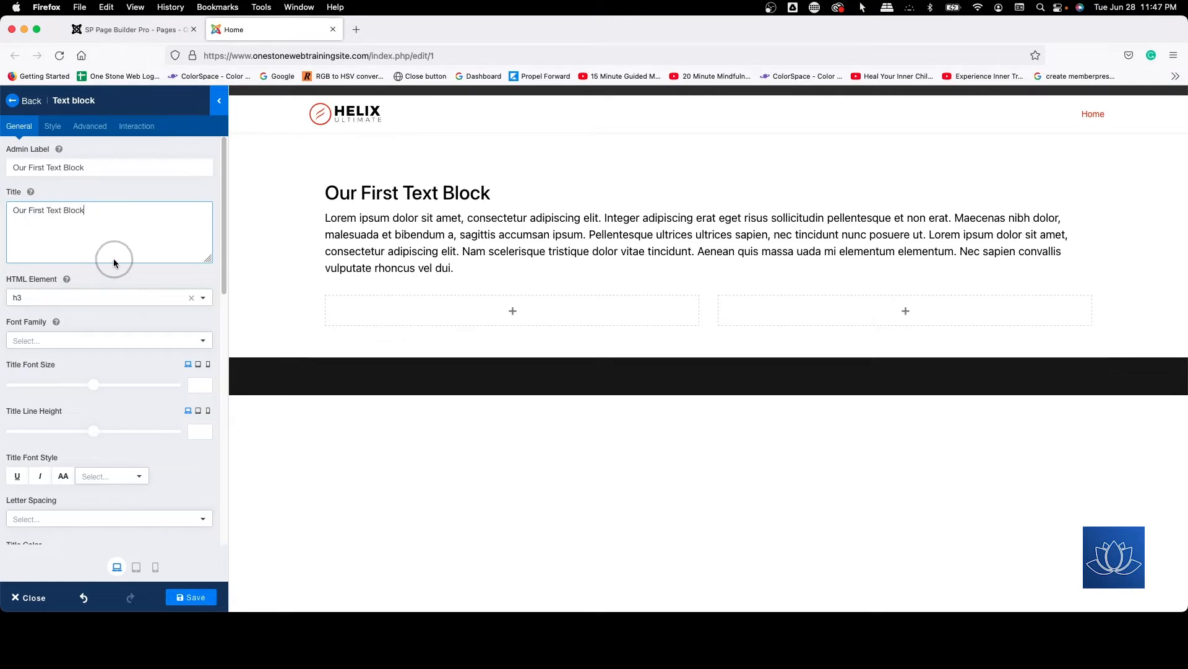
Step: Try the text block title's HTML element as h1, h2 and h3 in turn to compare the heading sizes
scroll(118, 243, "down", 1)
scroll(118, 243, "down", 4)
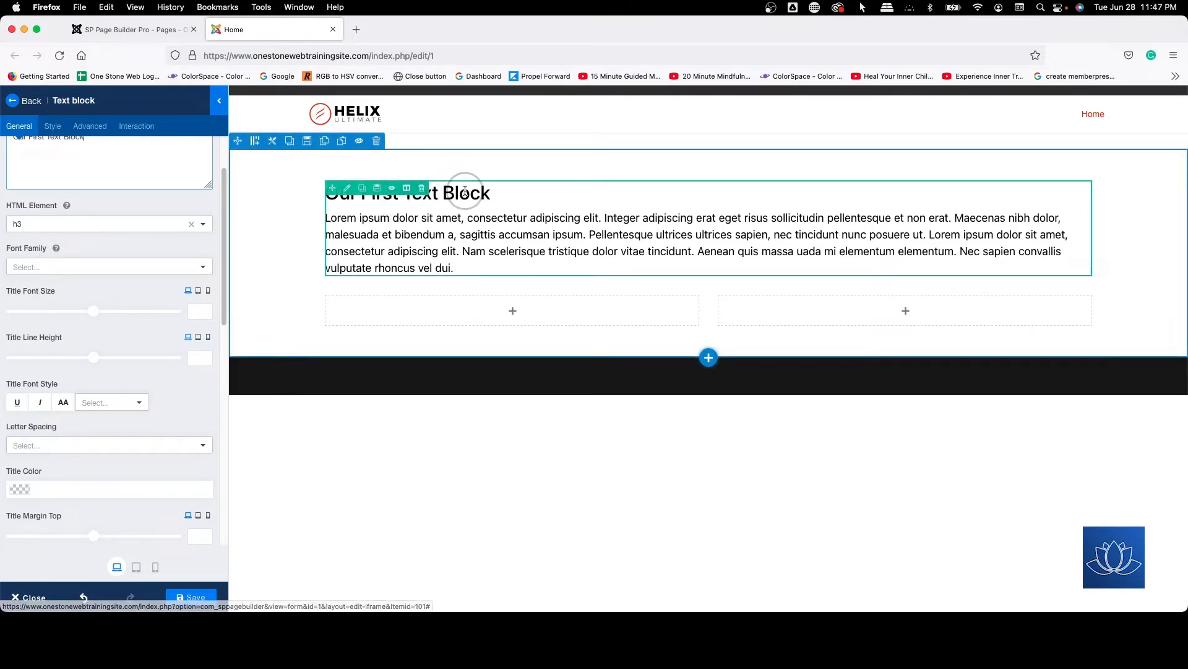
left_click(95, 224)
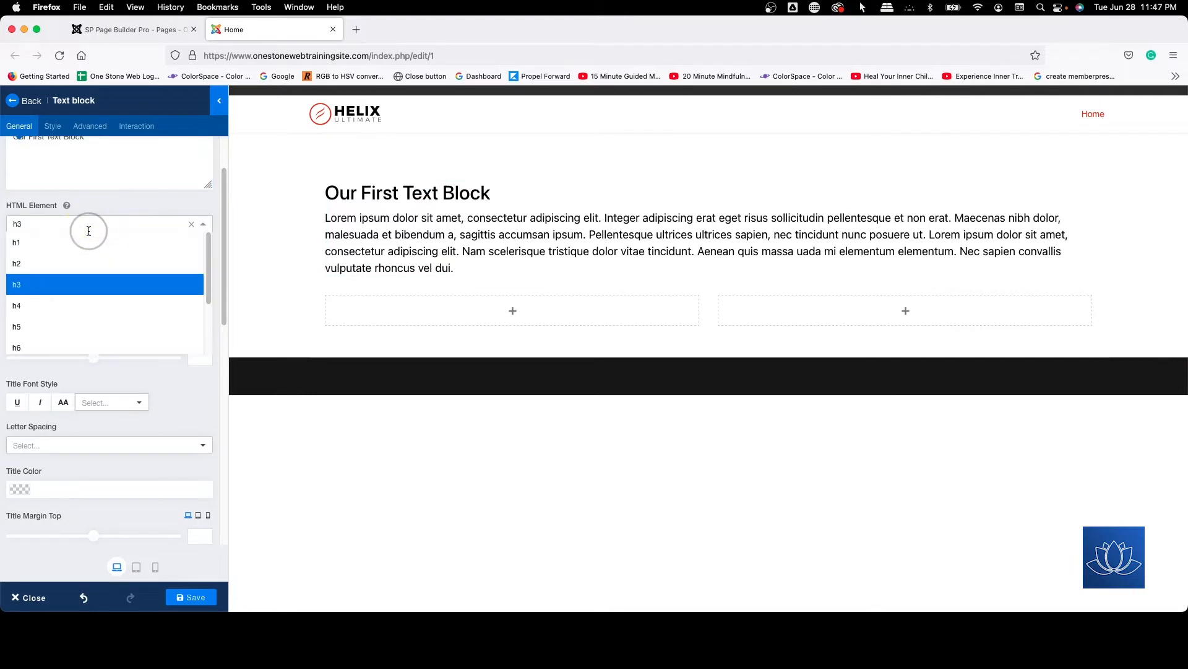
left_click(82, 244)
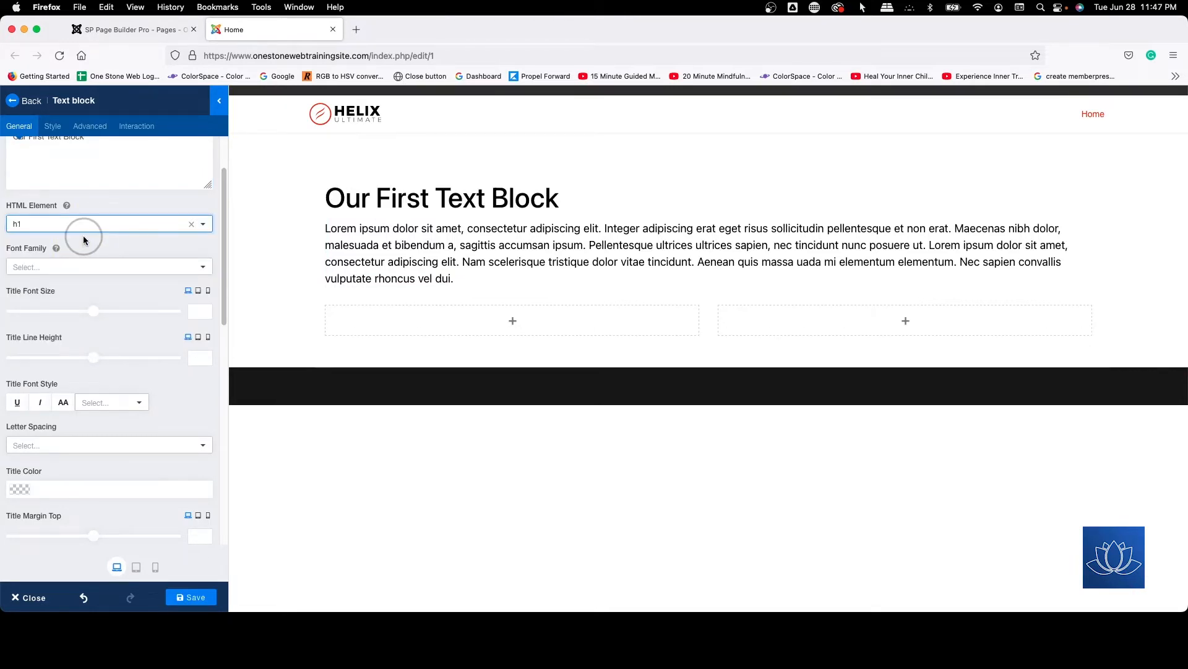
left_click(80, 225)
left_click(78, 264)
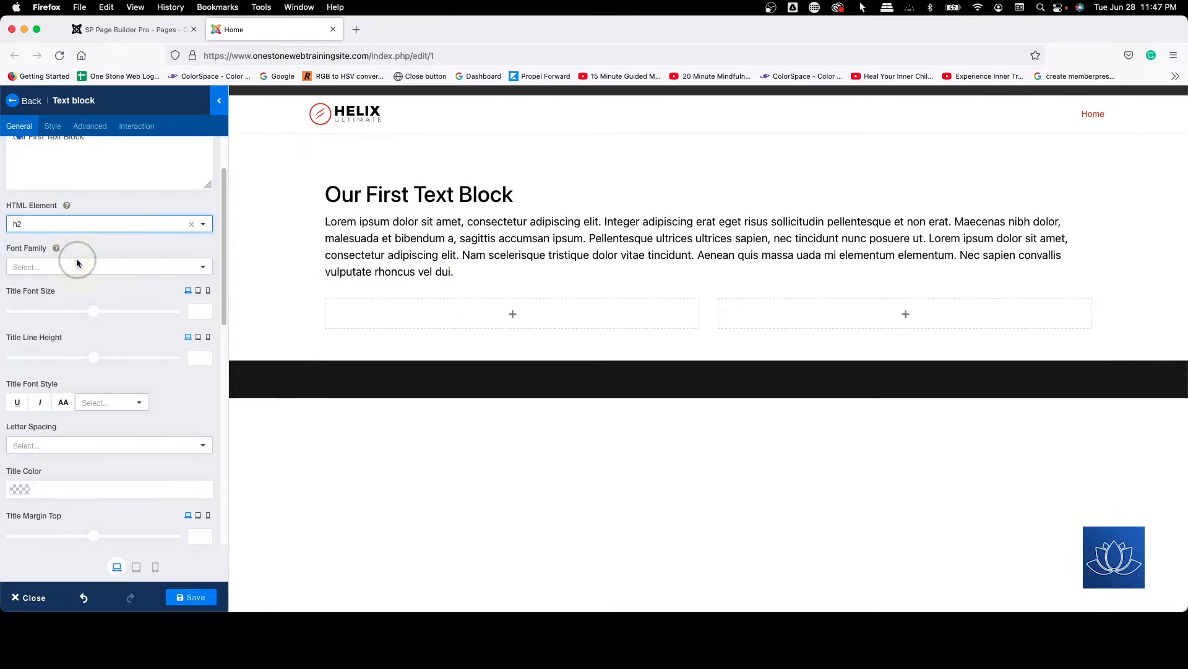
left_click(83, 226)
left_click(84, 284)
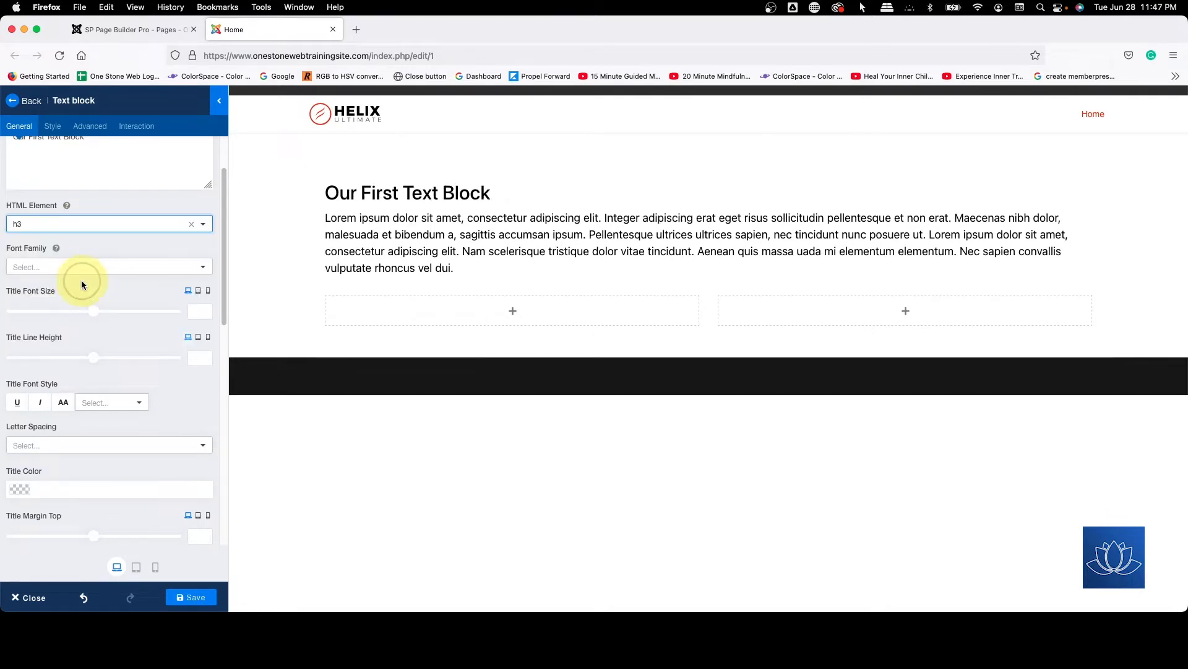
Step: Review the available HTML elements for the text block's title and set it to h1
left_click(104, 226)
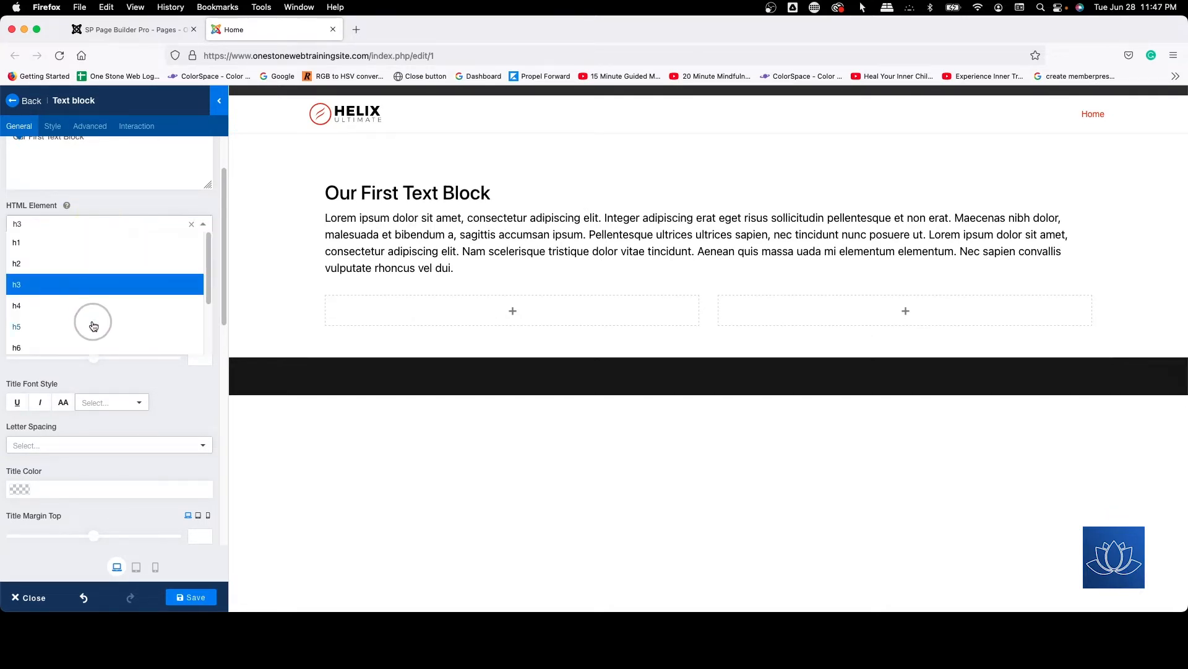
scroll(93, 322, "down", 3)
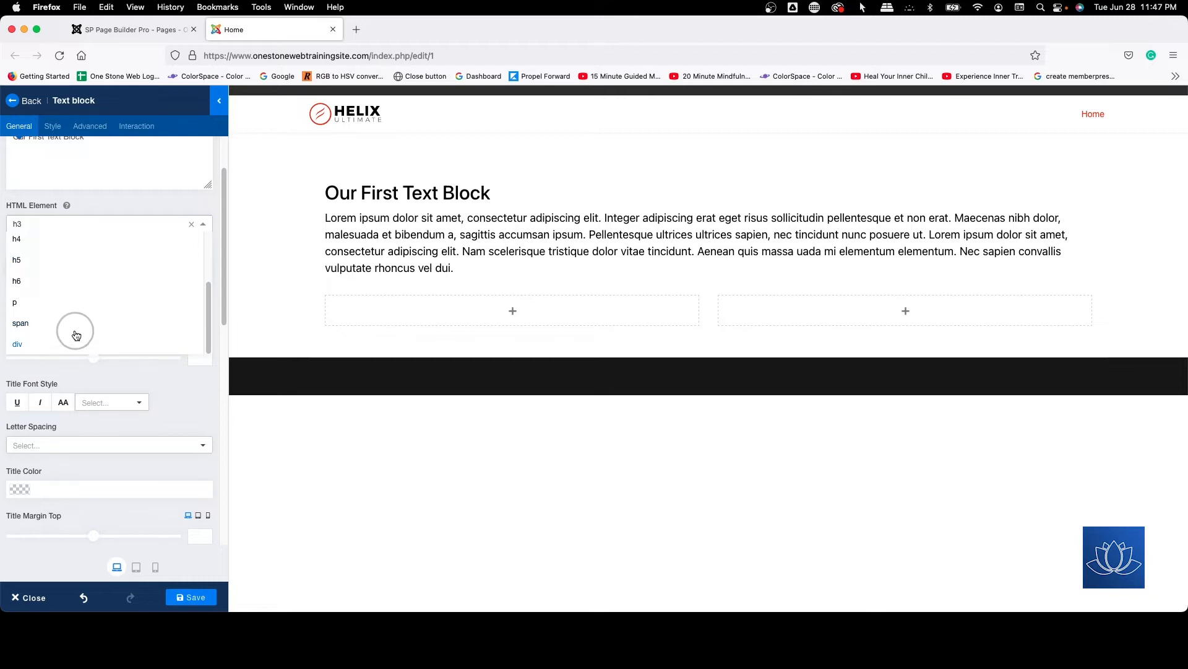
scroll(70, 276, "up", 2)
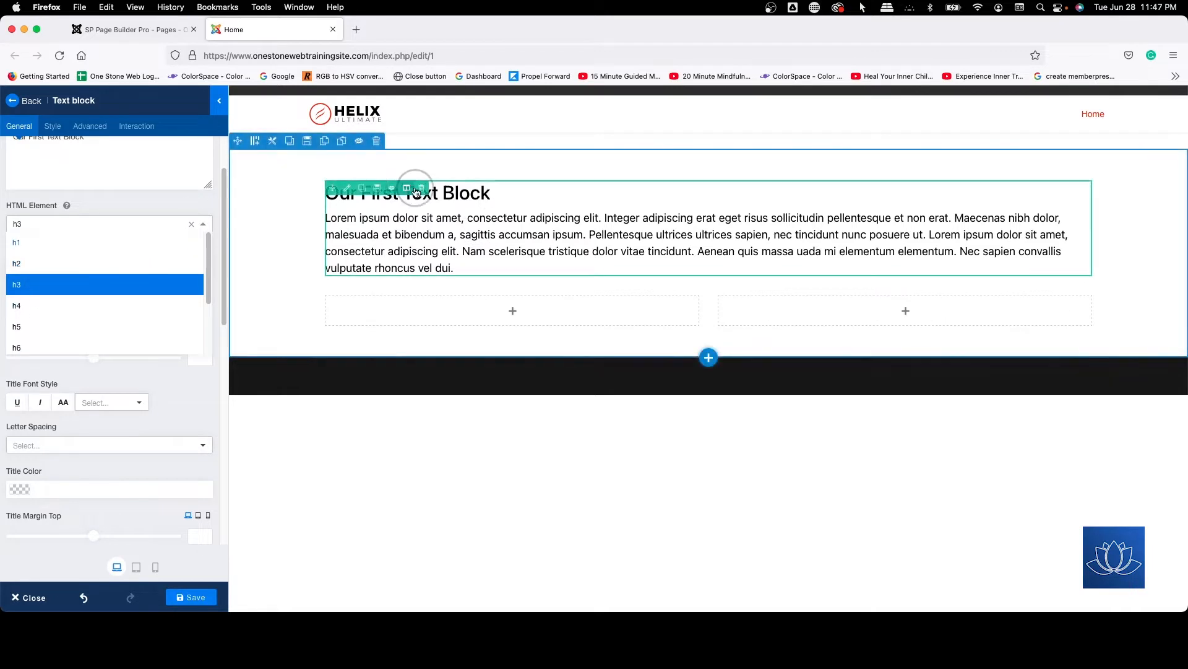
left_click(28, 242)
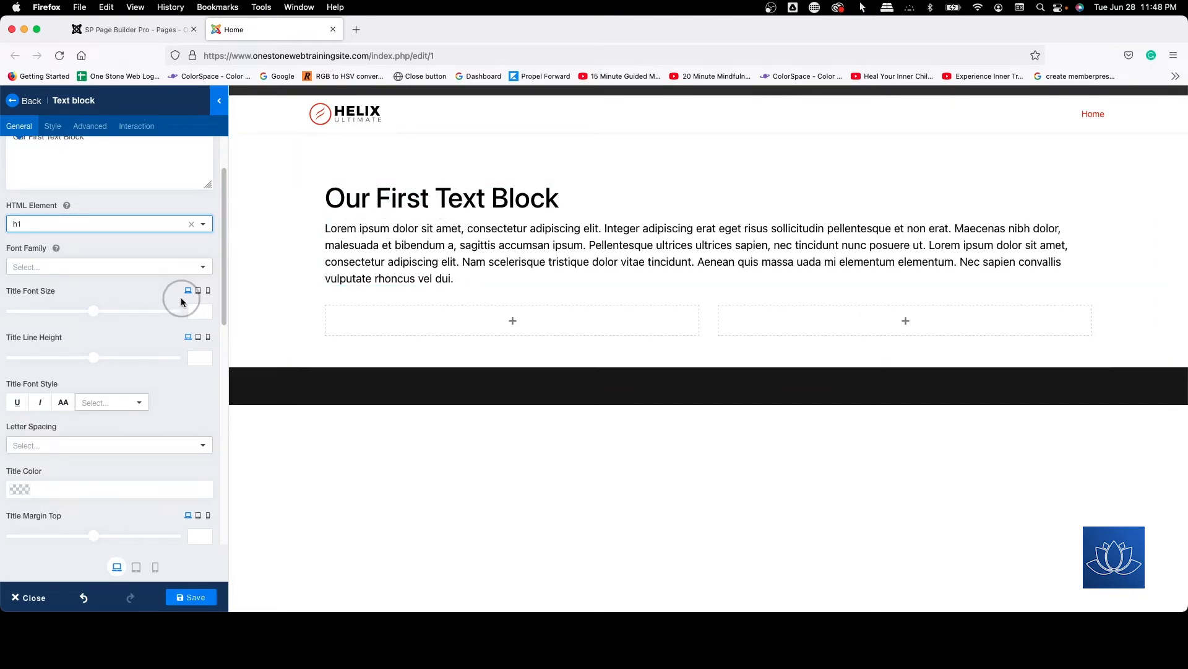
Step: Set the text block's title font size to 50
left_click(95, 312)
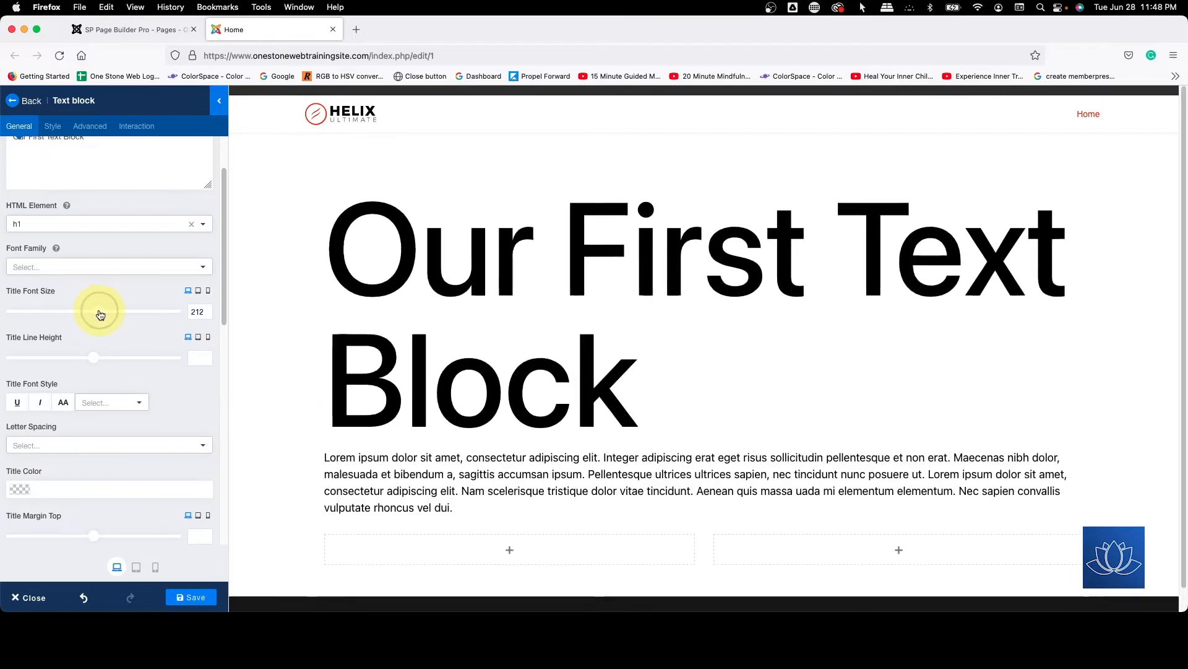
left_click_drag(94, 314, 39, 320)
left_click_drag(205, 310, 143, 307)
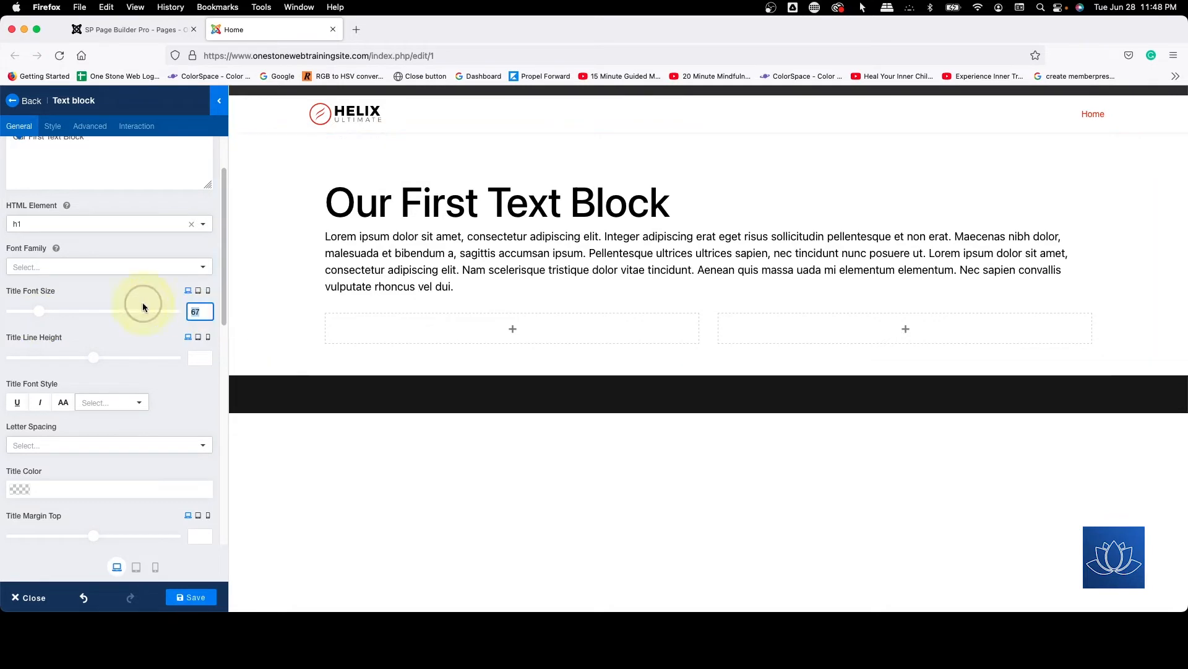
type("50")
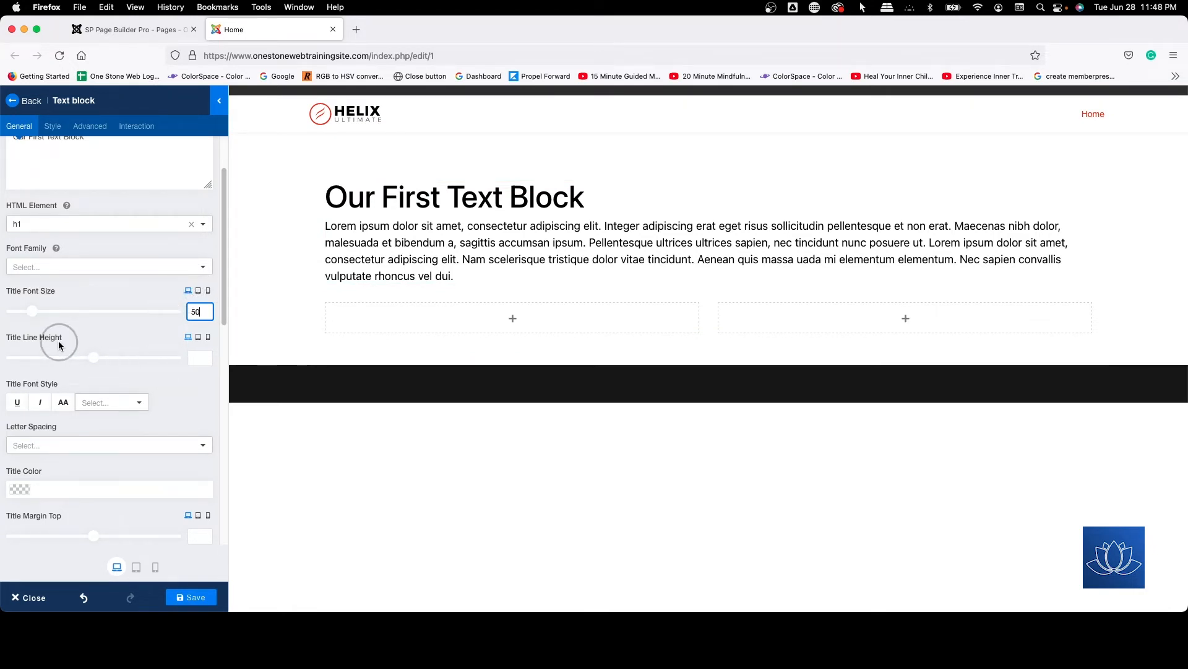
Step: Set the text block's title line height to 50 for the desktop view
left_click(206, 359)
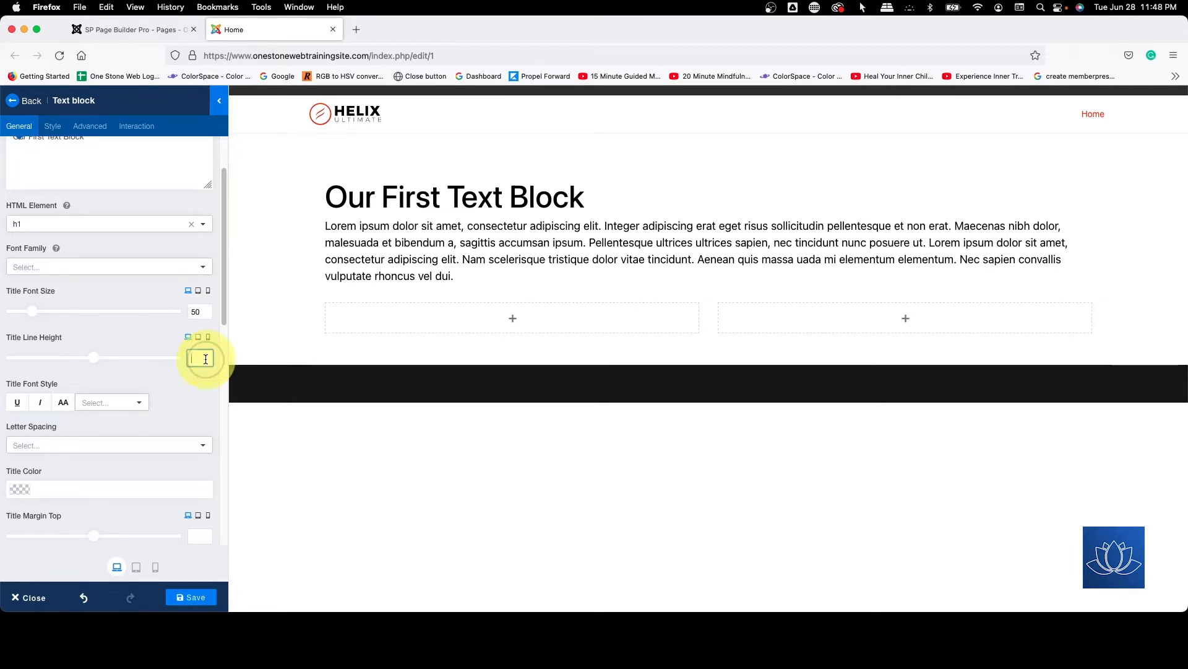
type("5")
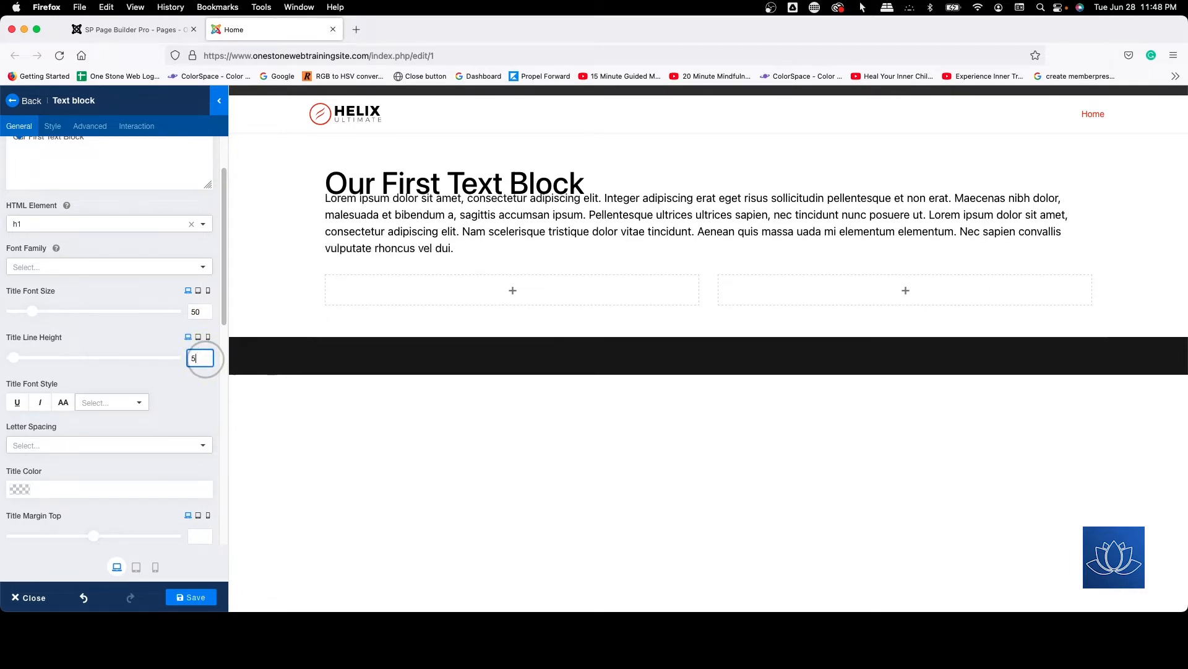
type("0")
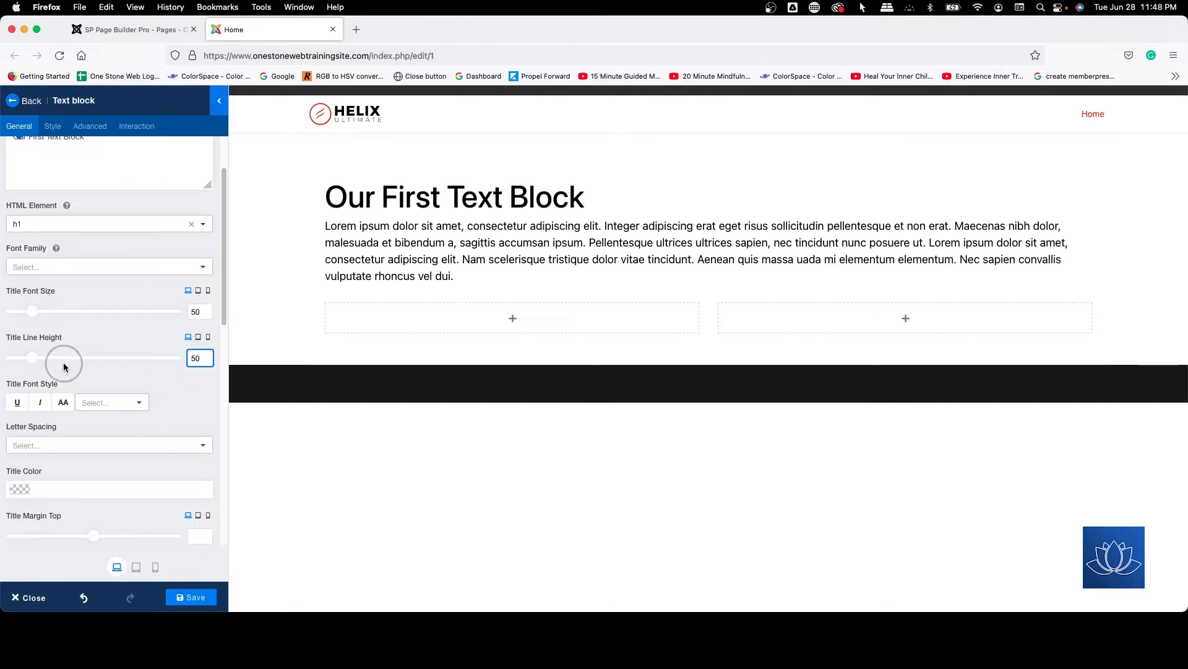
mouse_move(27, 355)
left_mouse_down()
mouse_move(106, 356)
mouse_move(33, 361)
left_mouse_up()
left_click(209, 372)
left_click(202, 357)
left_click(216, 354)
key("BackSpace")
type("0")
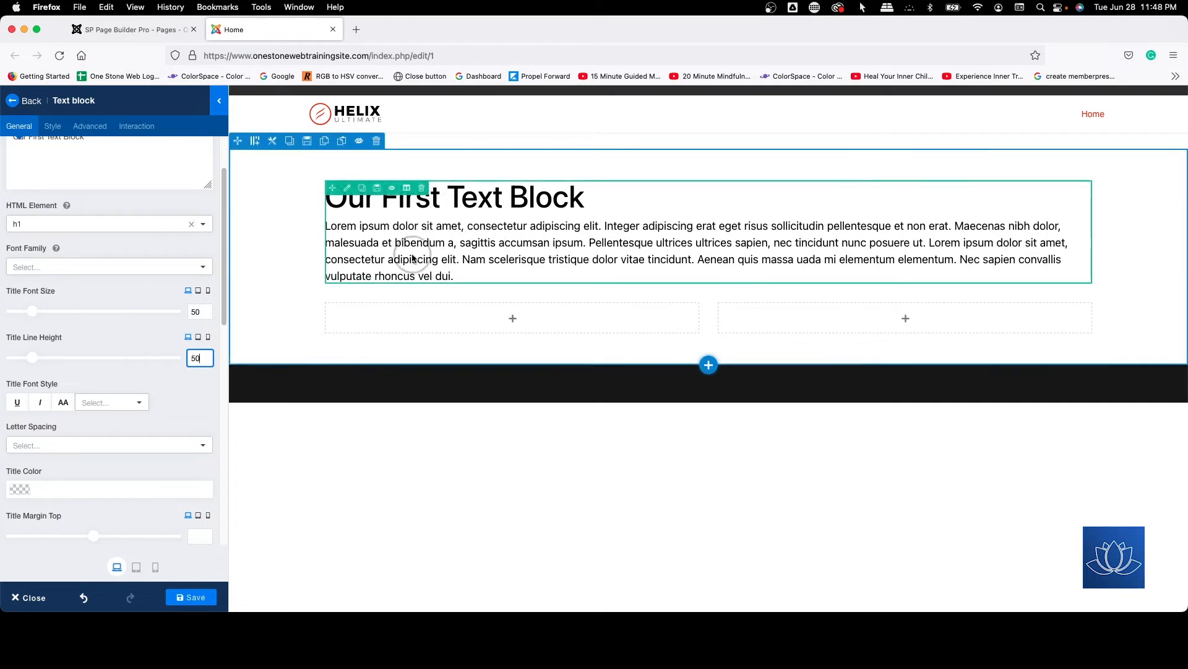
left_click(186, 293)
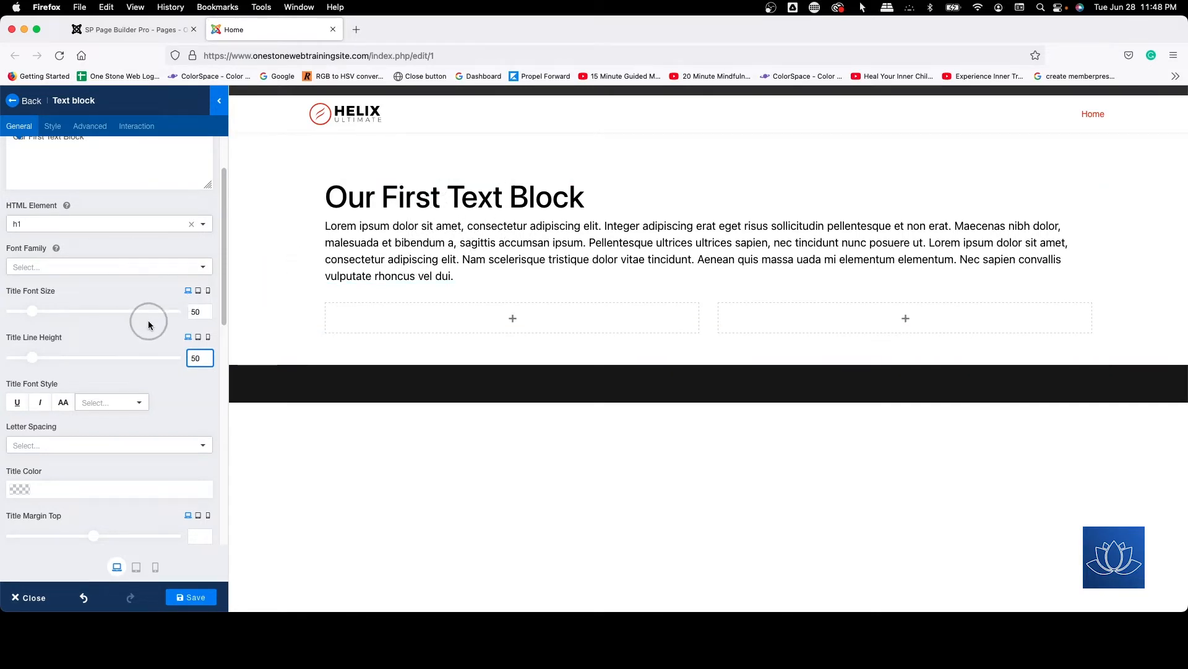
Step: Set the text block title's font size and line height to 40 for the tablet view
left_click(199, 291)
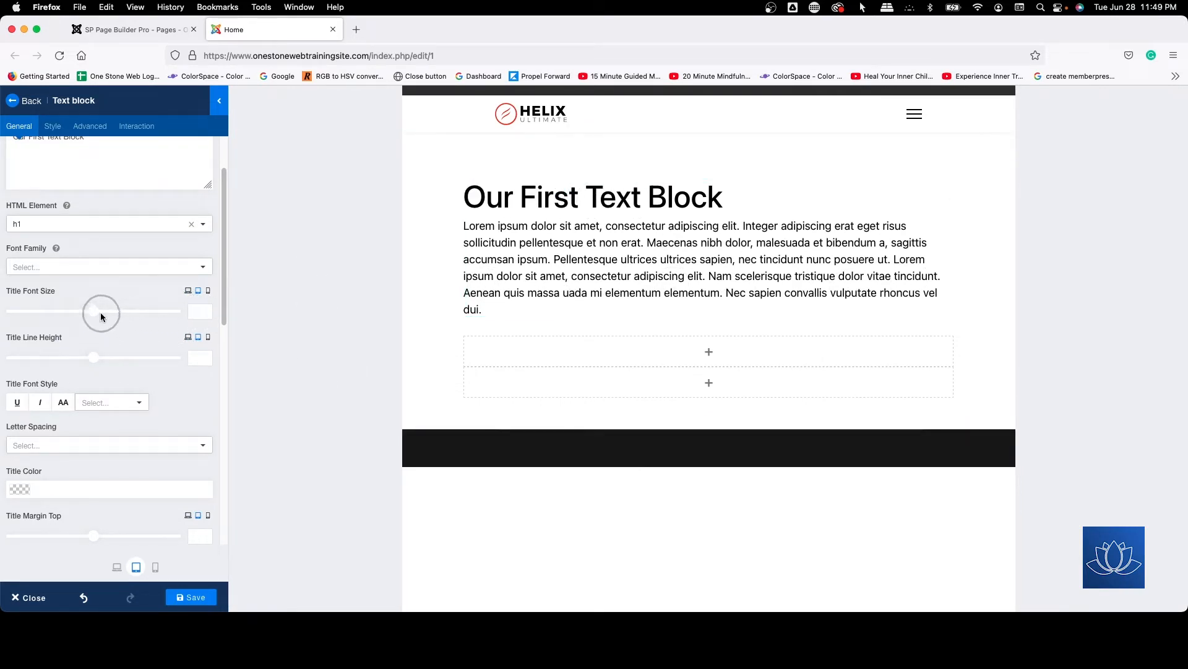
left_click_drag(91, 308, 28, 330)
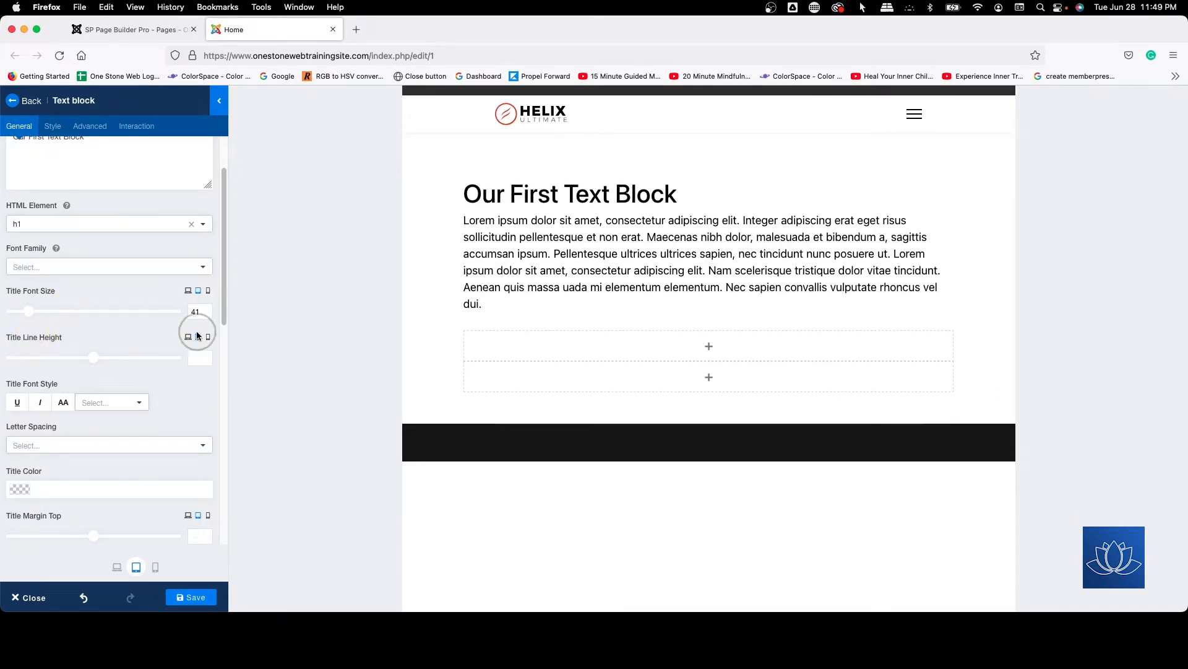
left_click(204, 310)
type("0")
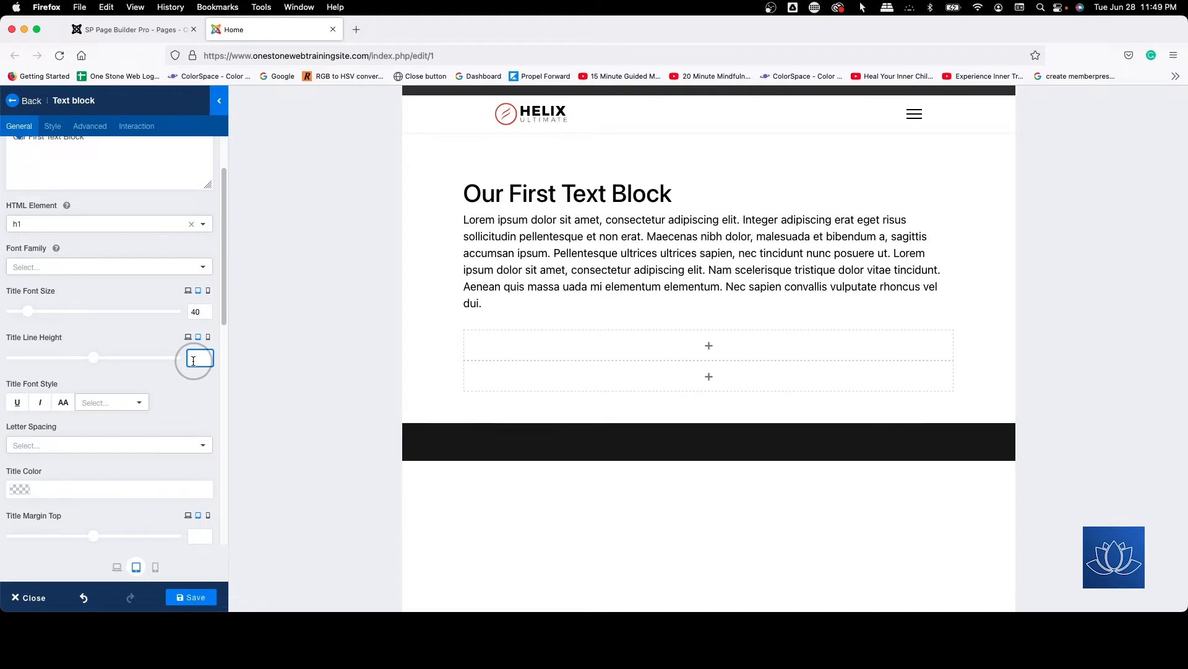
type("40")
Step: Set the text block title's font size and line height to 30 for the mobile view
left_click(209, 291)
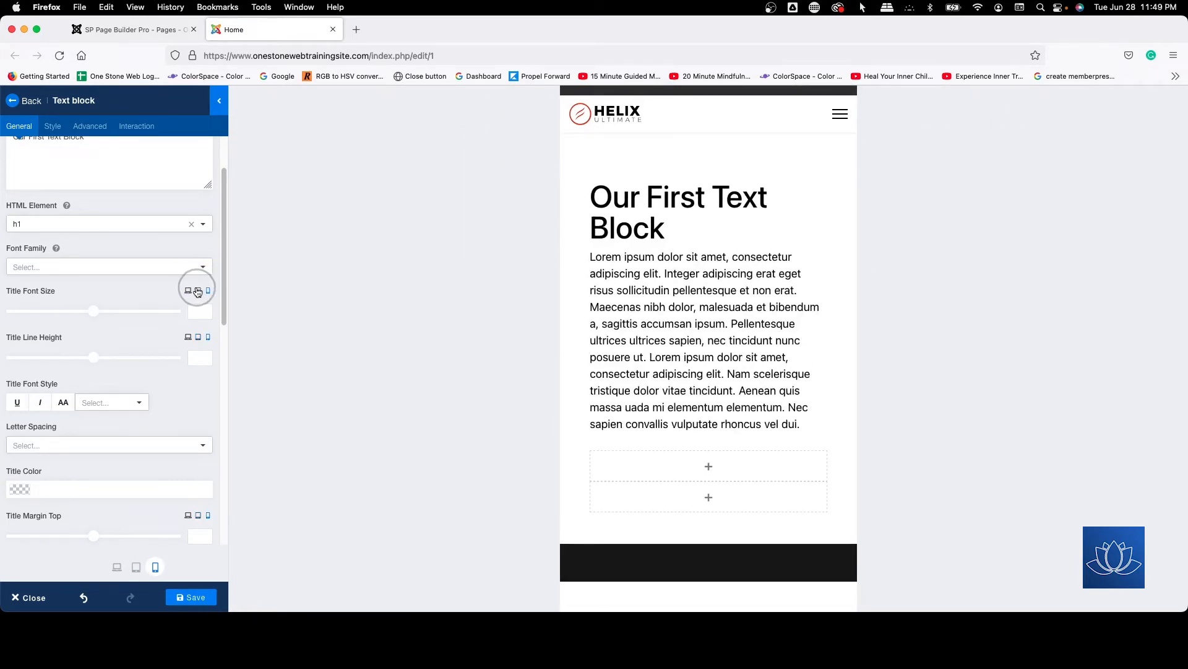
left_click(198, 291)
left_click(209, 291)
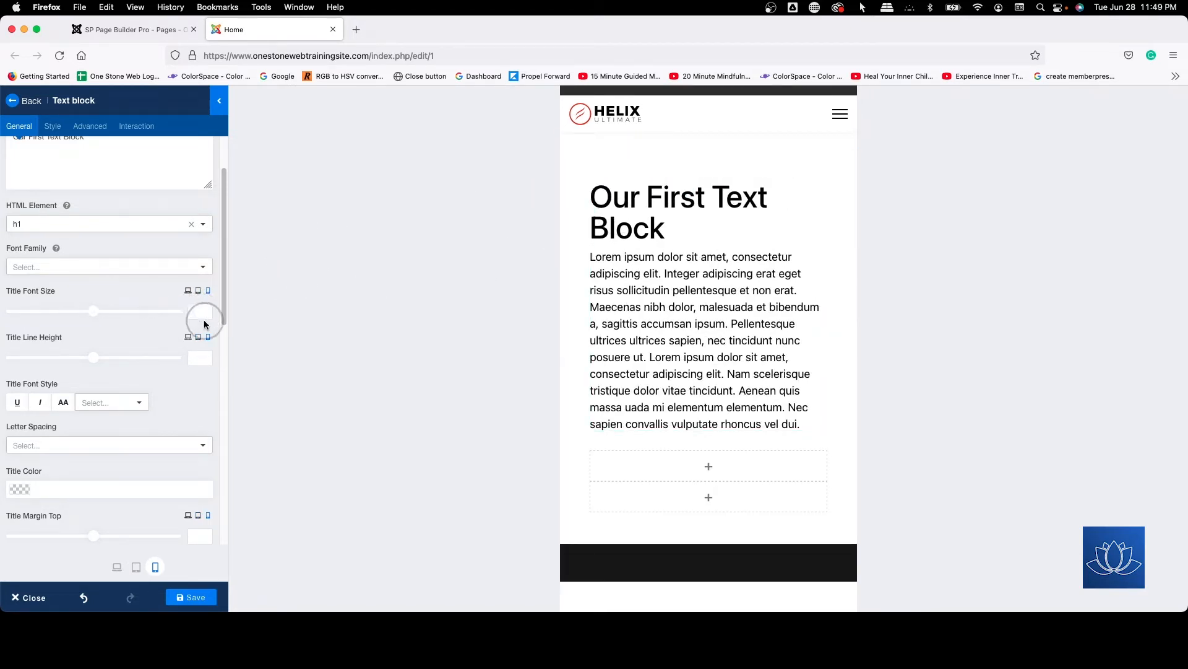
left_click_drag(94, 311, 24, 326)
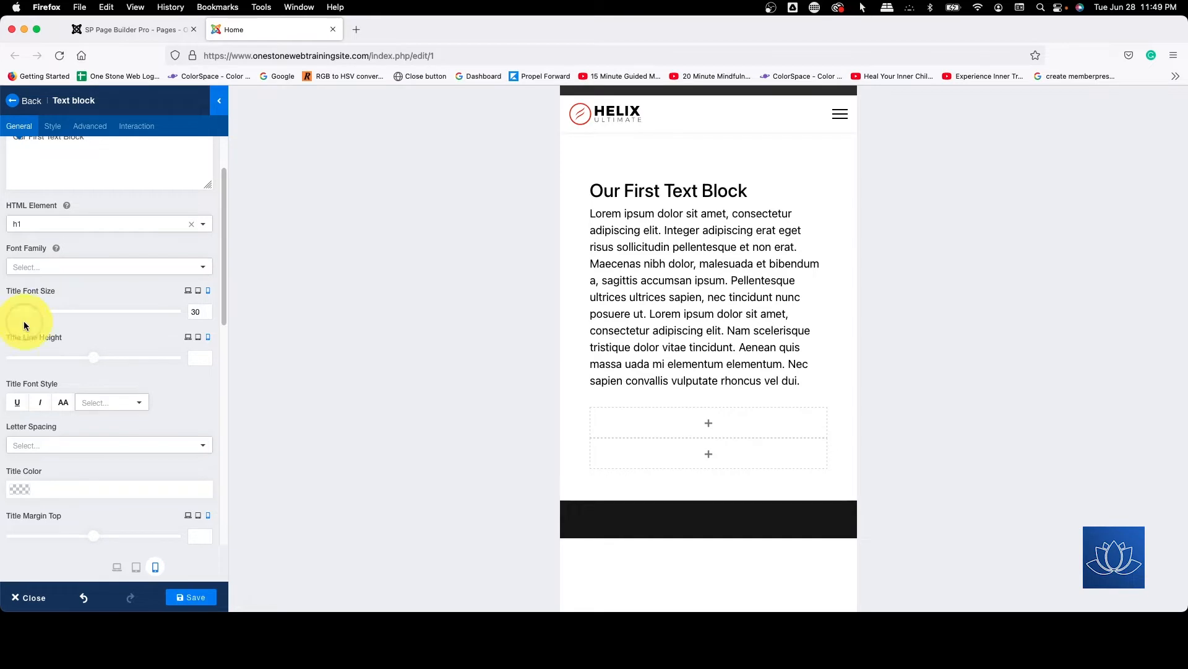
left_click(193, 359)
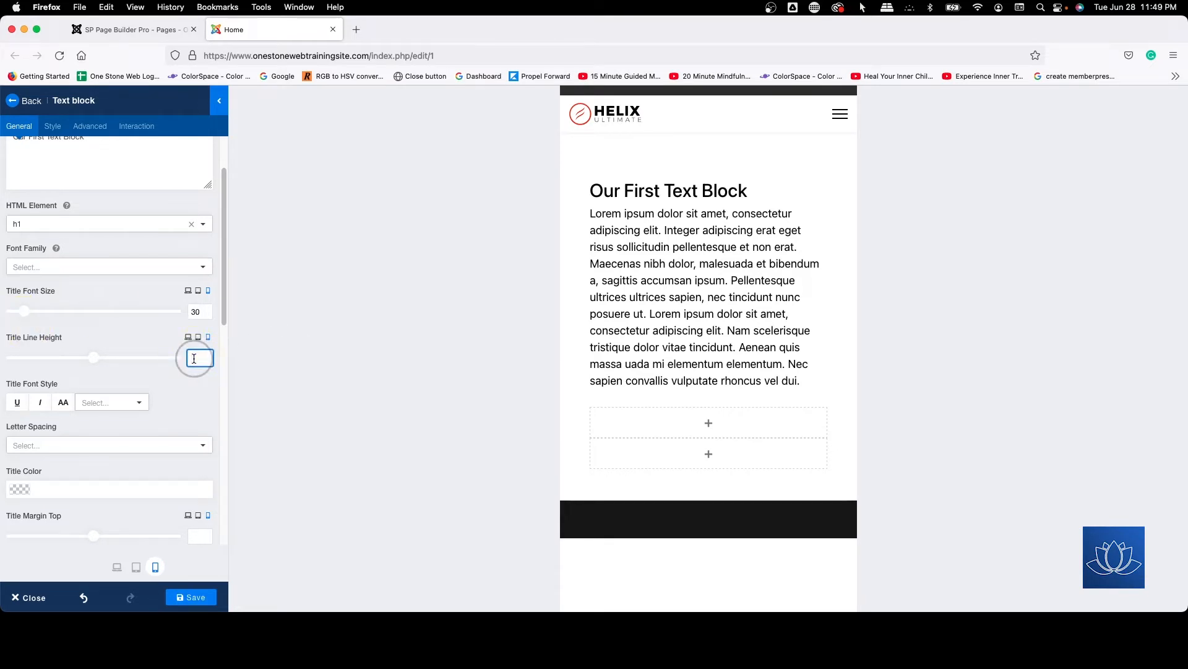
type("30")
Step: Compare the title's size across the tablet, desktop and mobile previews, ending in the desktop view
left_click(135, 568)
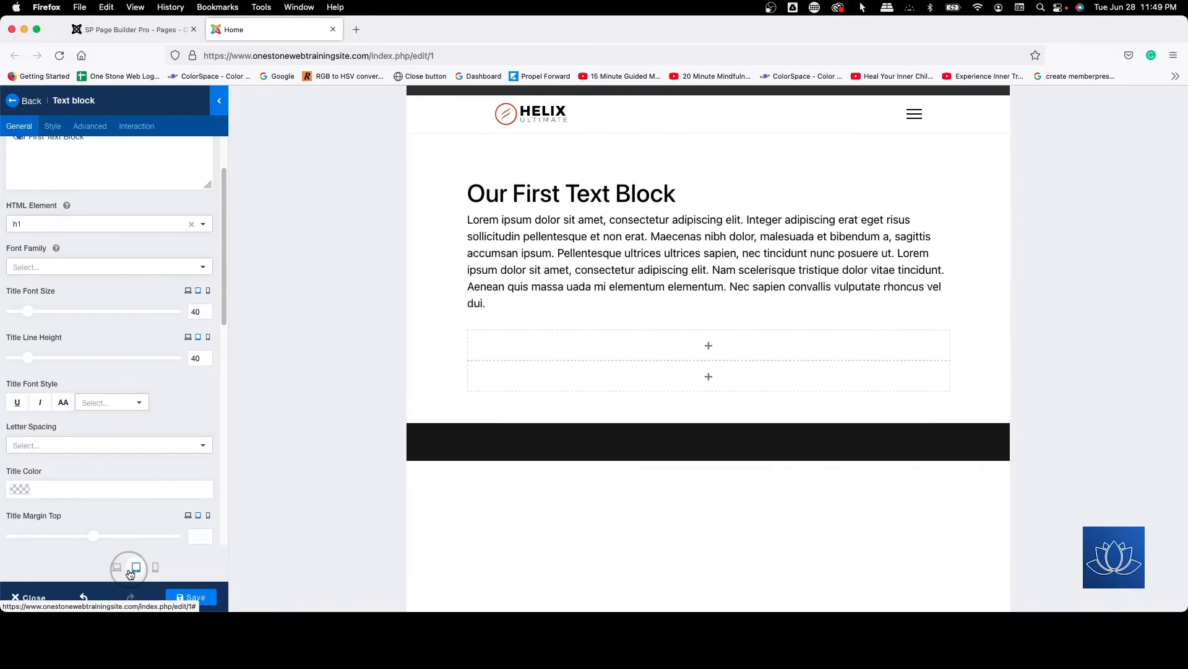
left_click(117, 567)
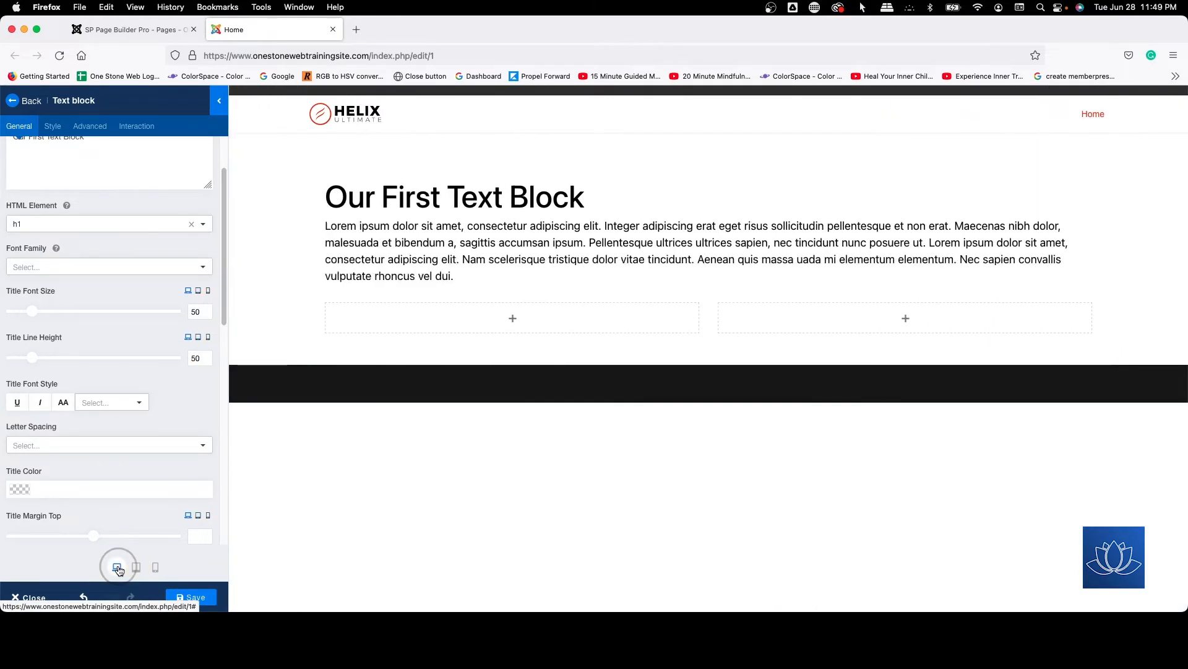
left_click(136, 567)
left_click(157, 568)
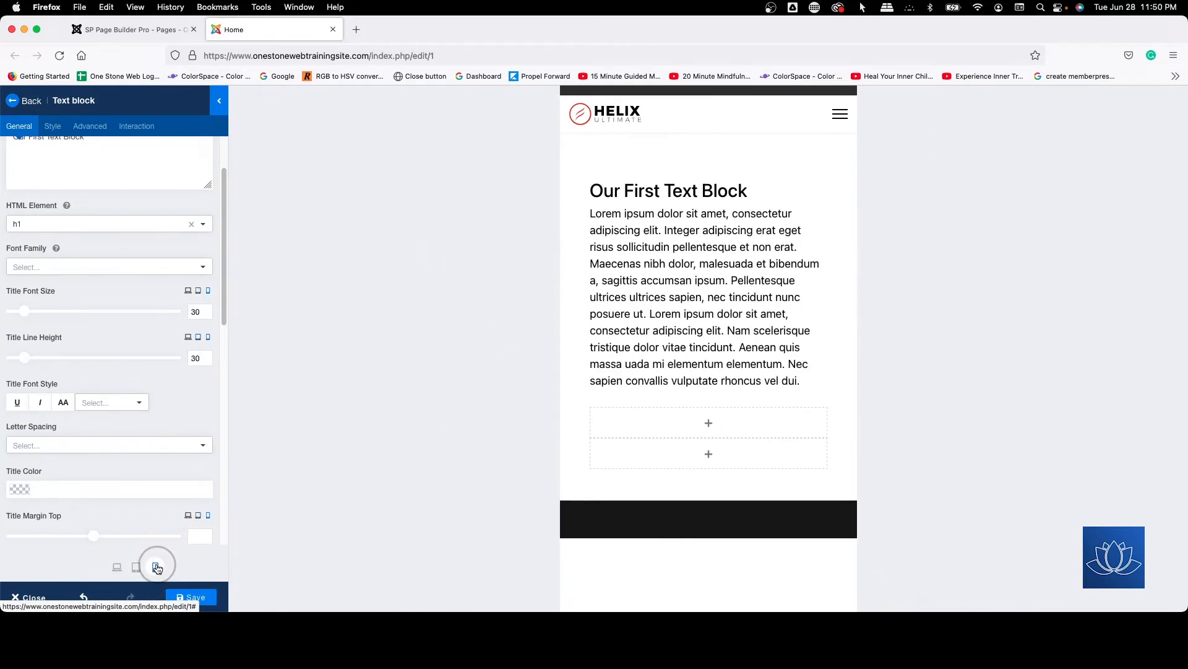
left_click(136, 567)
left_click(117, 568)
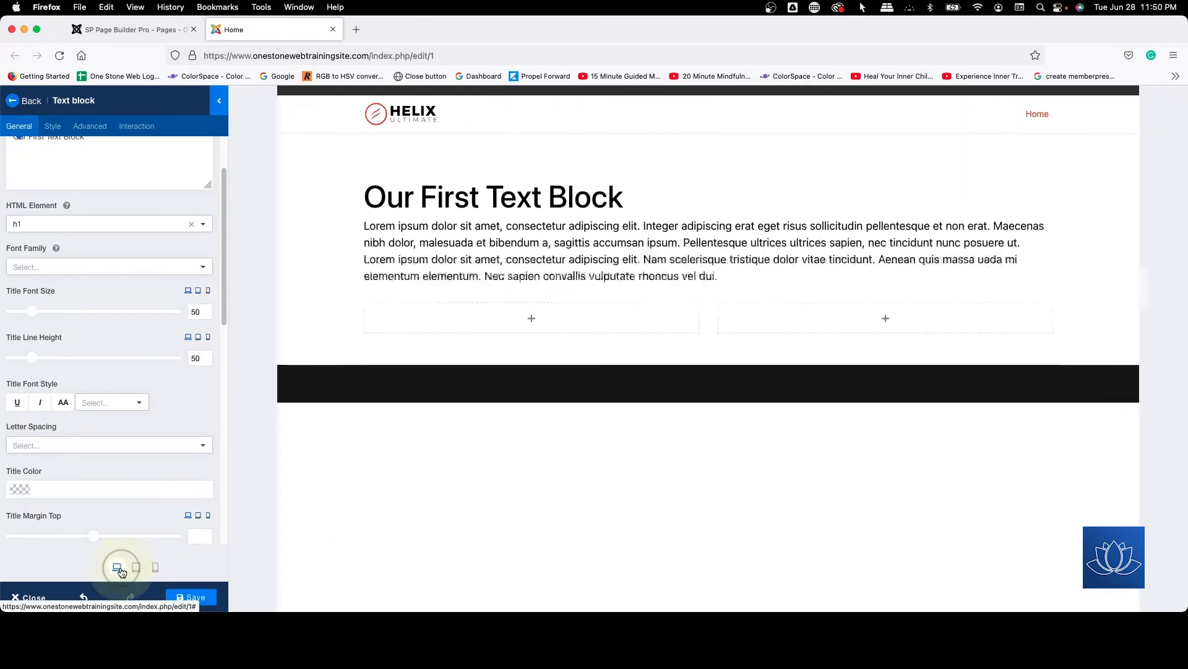
Step: Try underline, italic and uppercase on the text block's title one at a time, removing each again
scroll(163, 296, "down", 1)
scroll(162, 295, "down", 3)
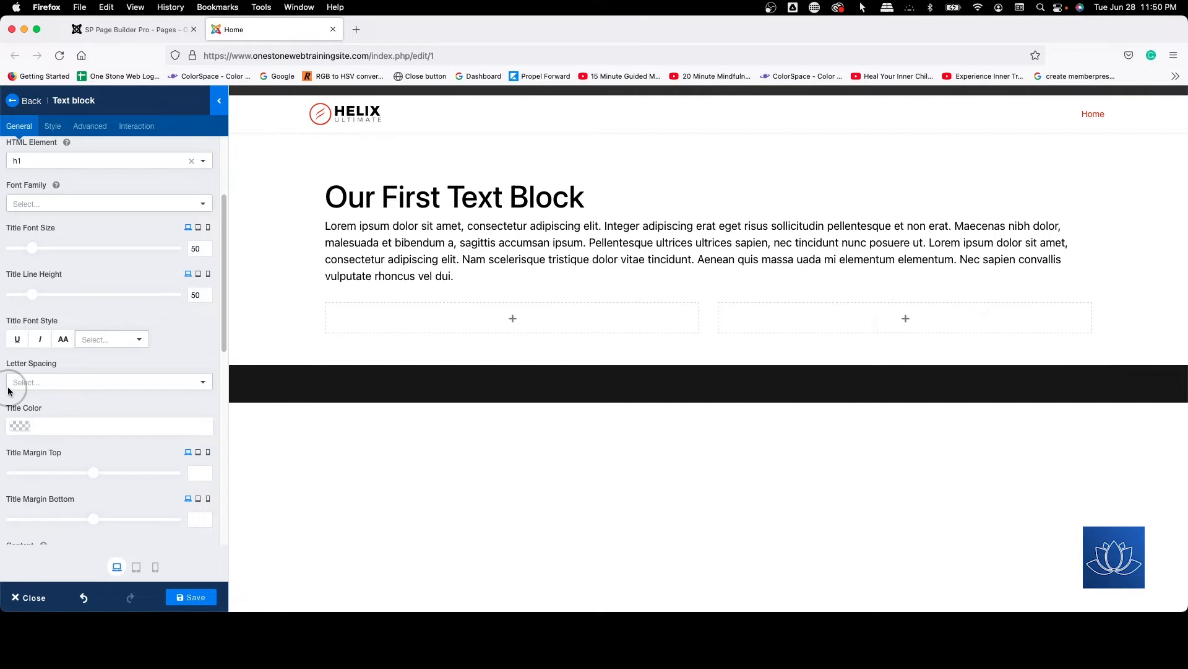
left_click(17, 342)
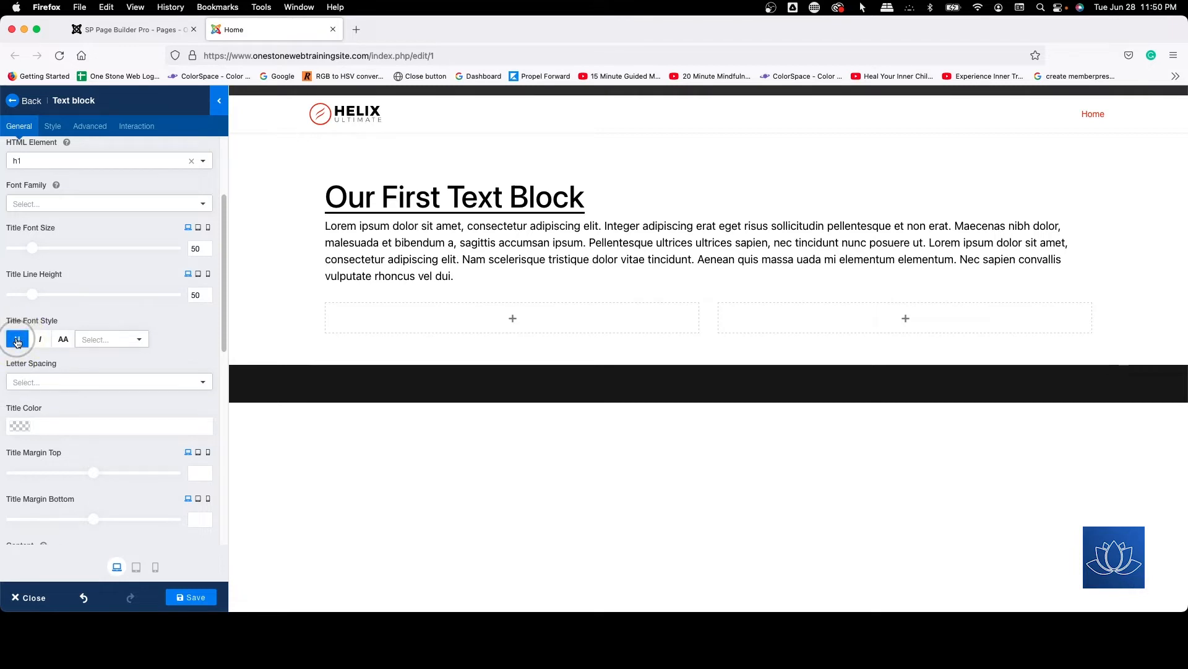
left_click(18, 343)
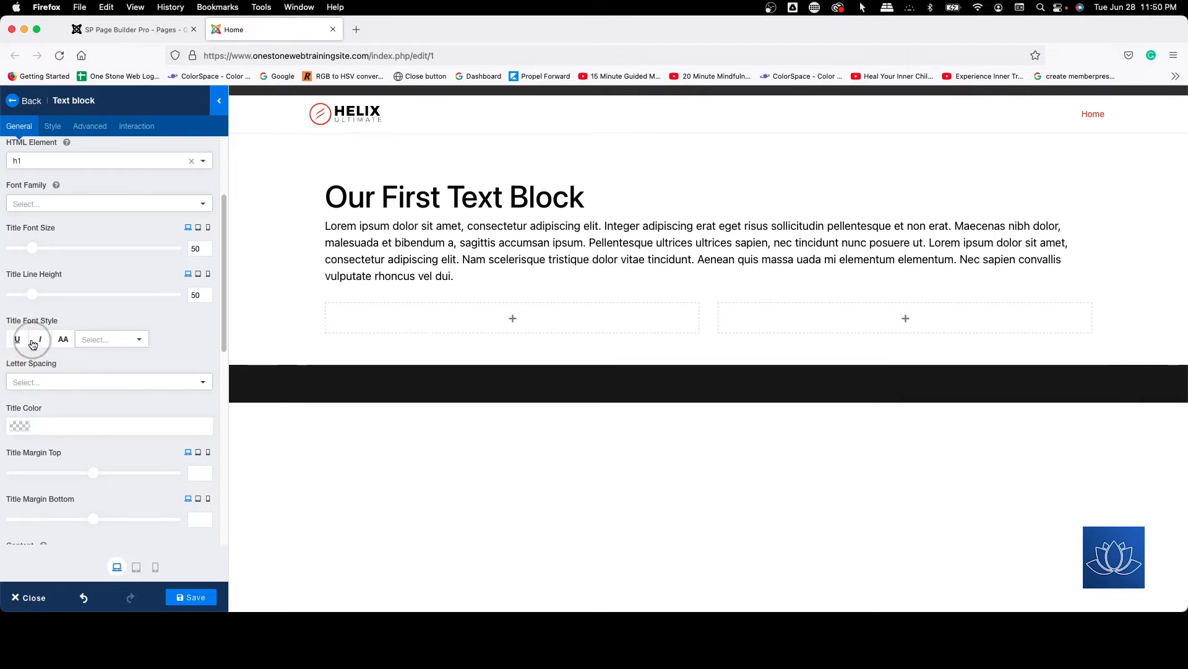
left_click(41, 341)
left_click(41, 341)
left_click(64, 341)
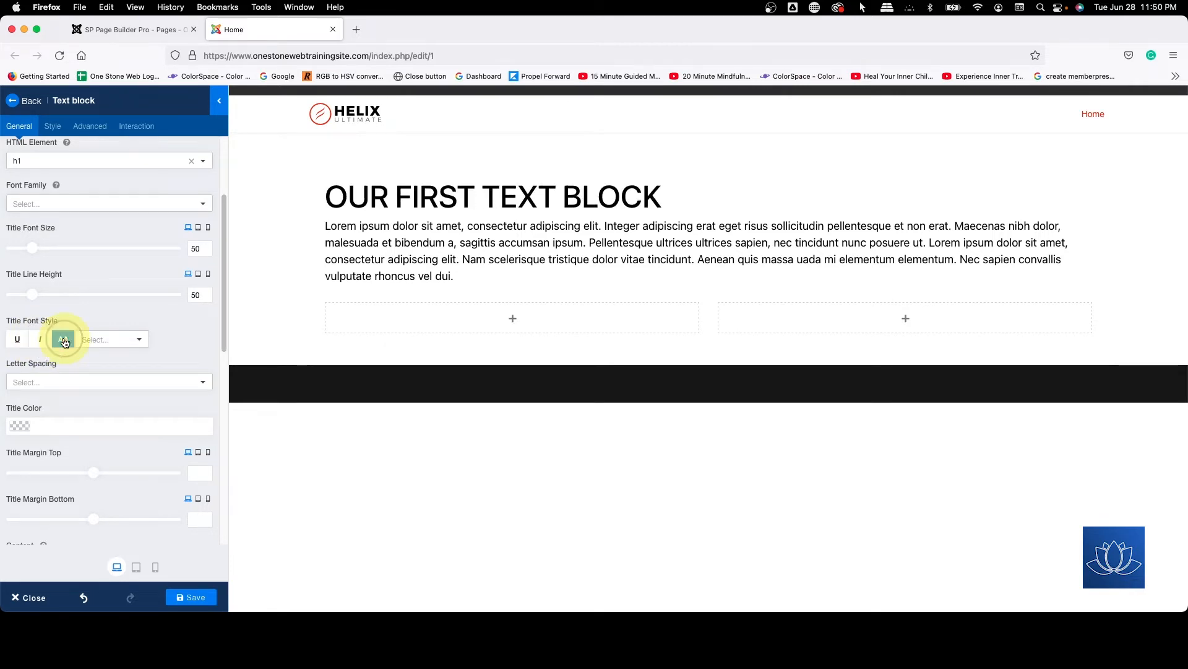
left_click(64, 341)
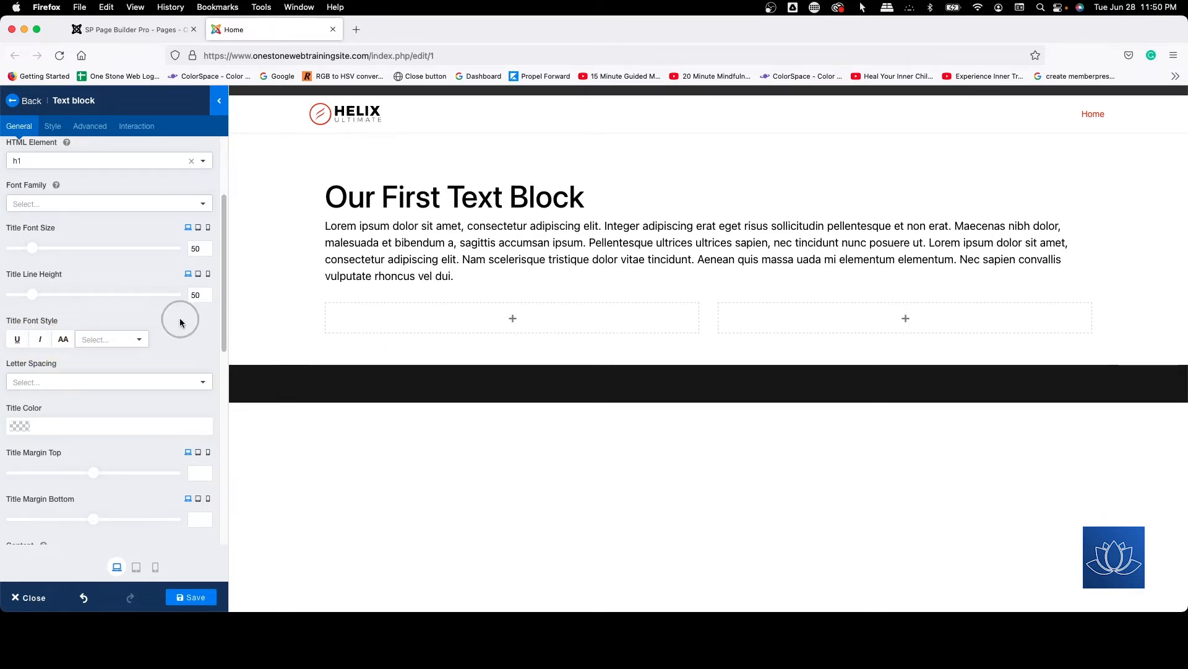
Step: Italicize the title temporarily, check it in the smaller device previews and desktop view, and remove the italics
left_click(42, 340)
left_click(137, 574)
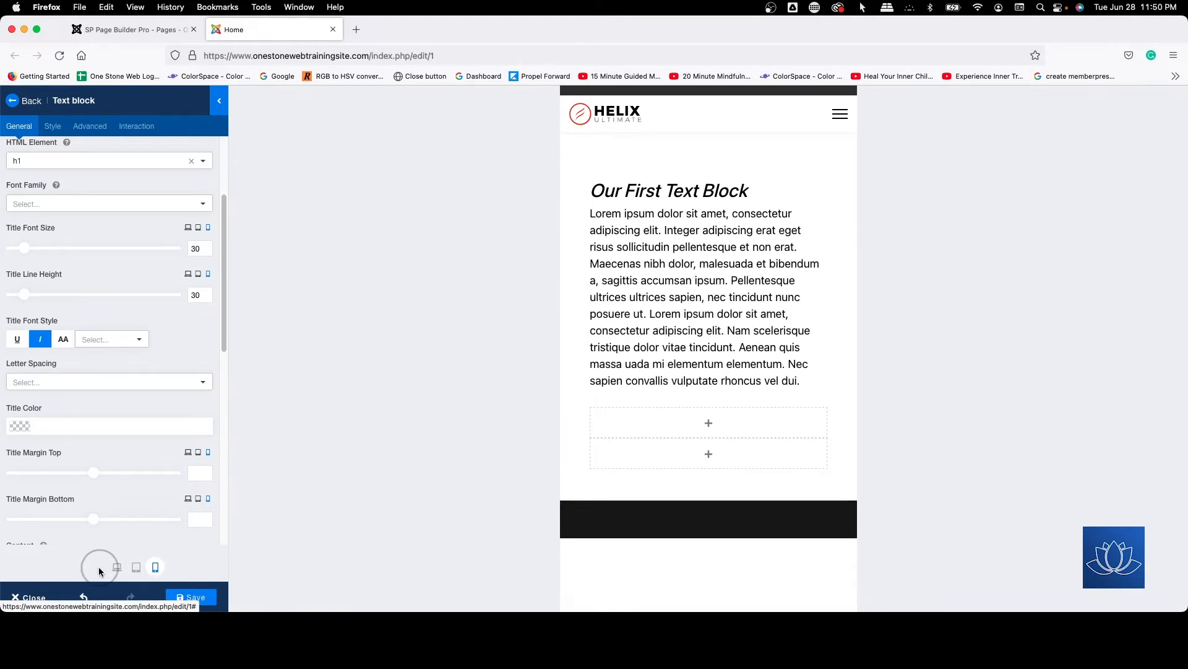
left_click(116, 567)
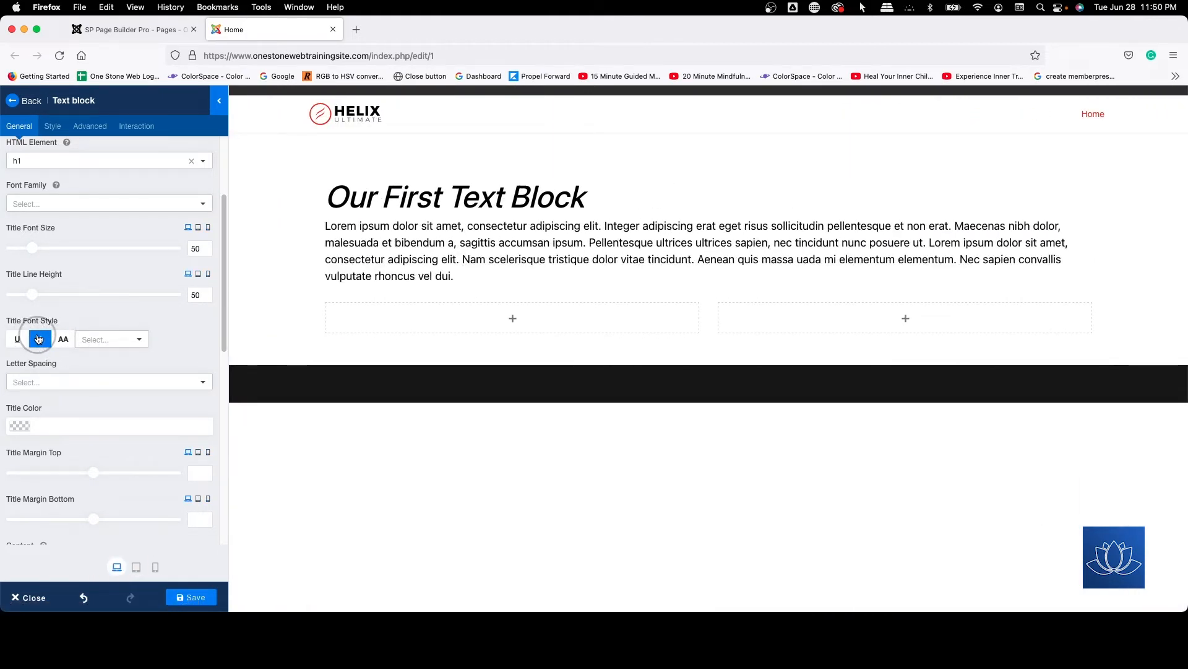
left_click(39, 338)
Step: Try the Medium, Black and Extra Bold font weights on the text block's title
left_click(96, 338)
scroll(99, 390, "down", 1)
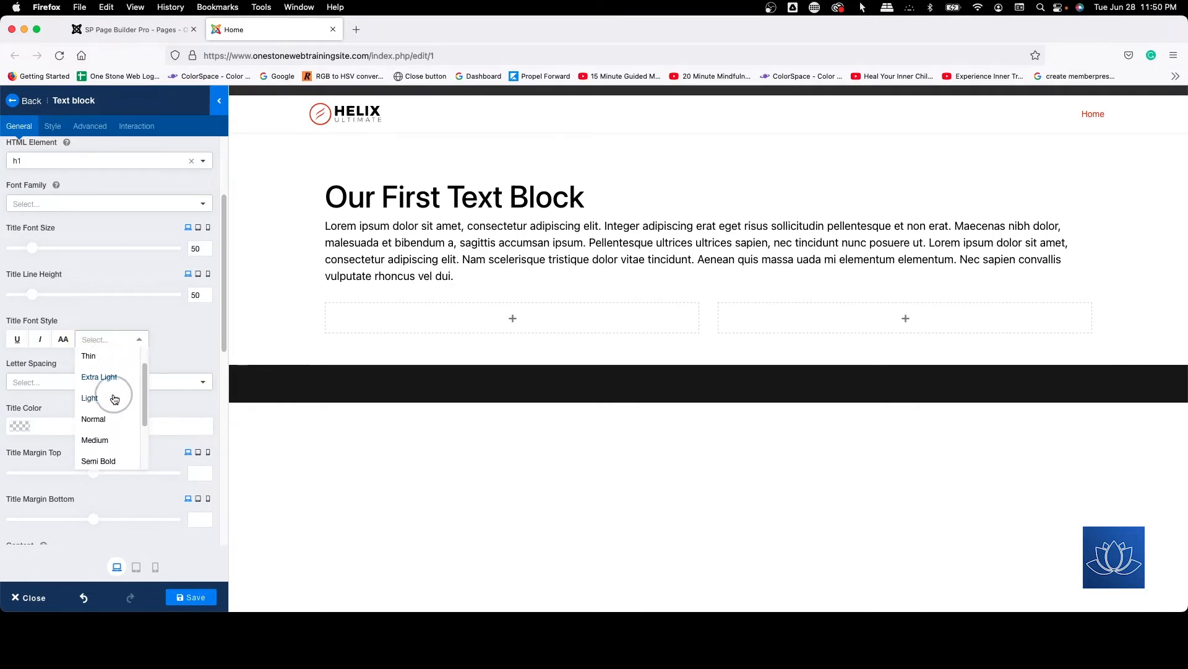
left_click(102, 433)
left_click(109, 342)
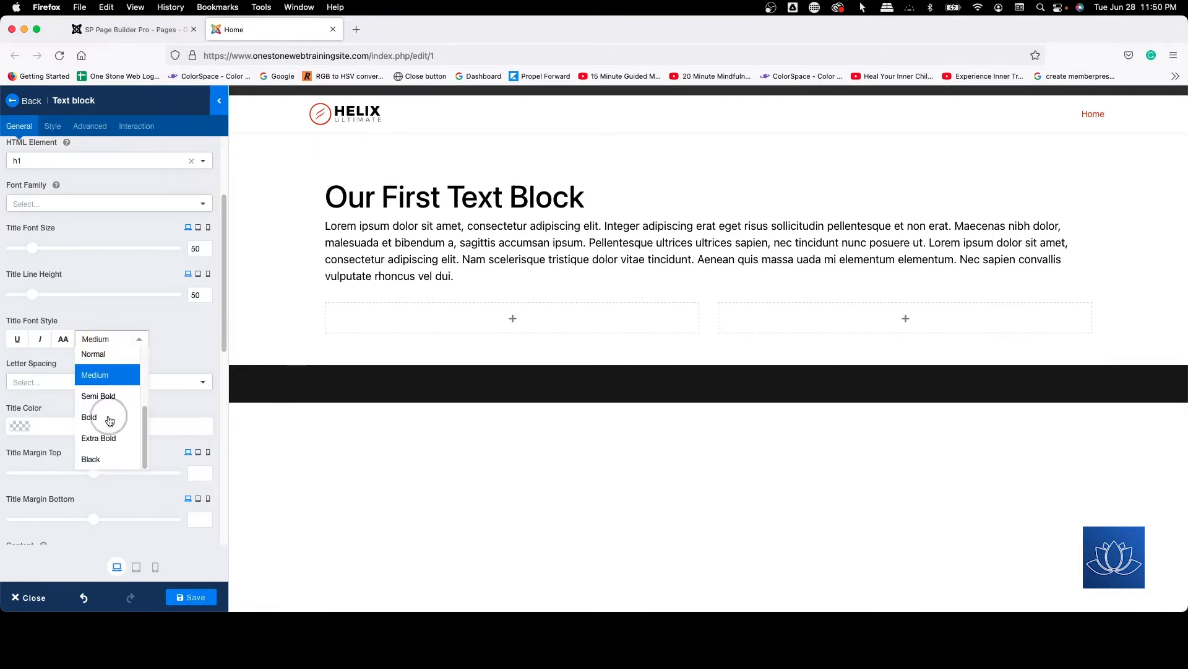
left_click(99, 454)
left_click(105, 339)
scroll(99, 372, "down", 3)
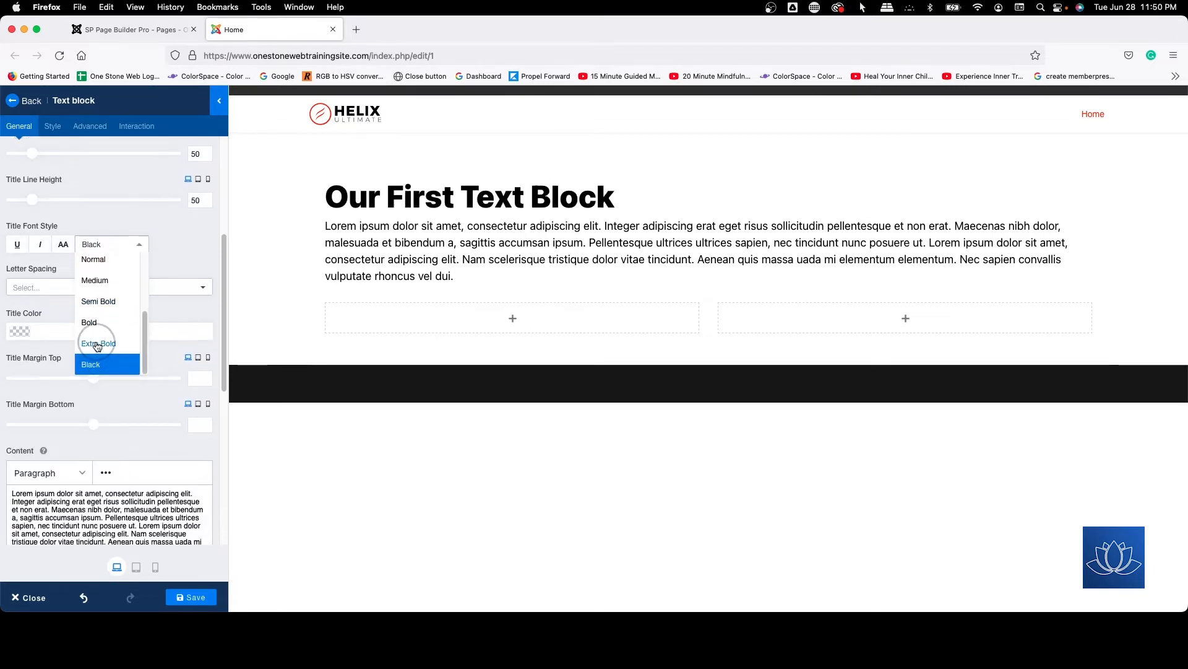
left_click(96, 343)
Step: Set the text block title's font weight to Thin
left_click(105, 242)
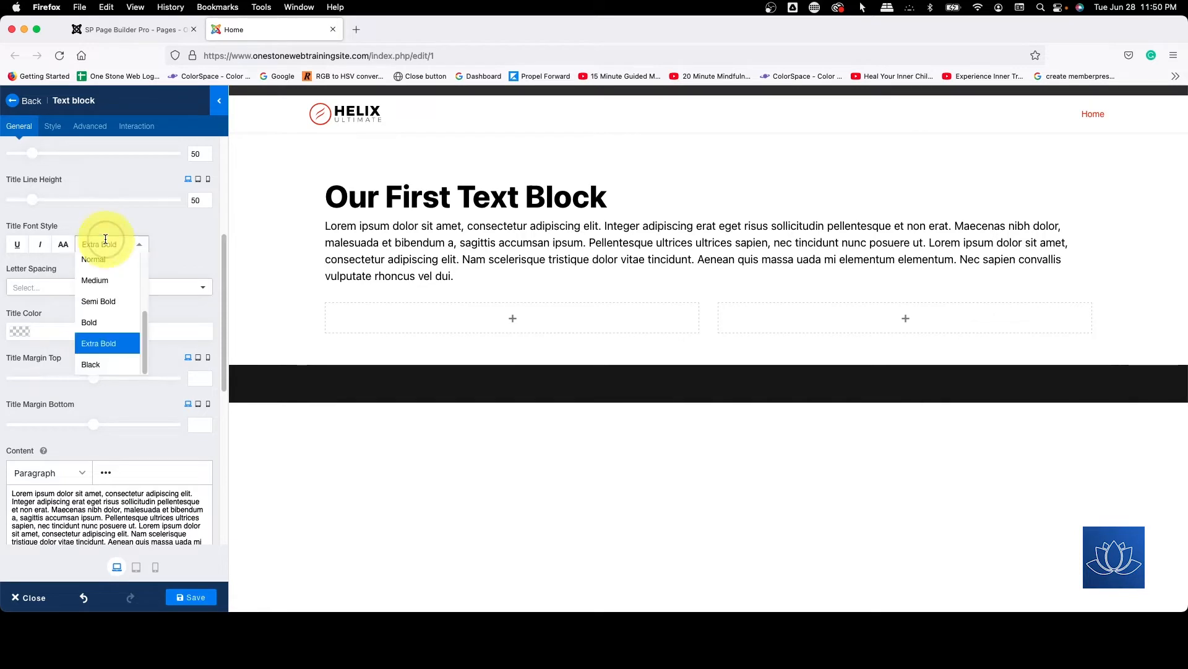
scroll(96, 289, "up", 3)
scroll(99, 311, "up", 2)
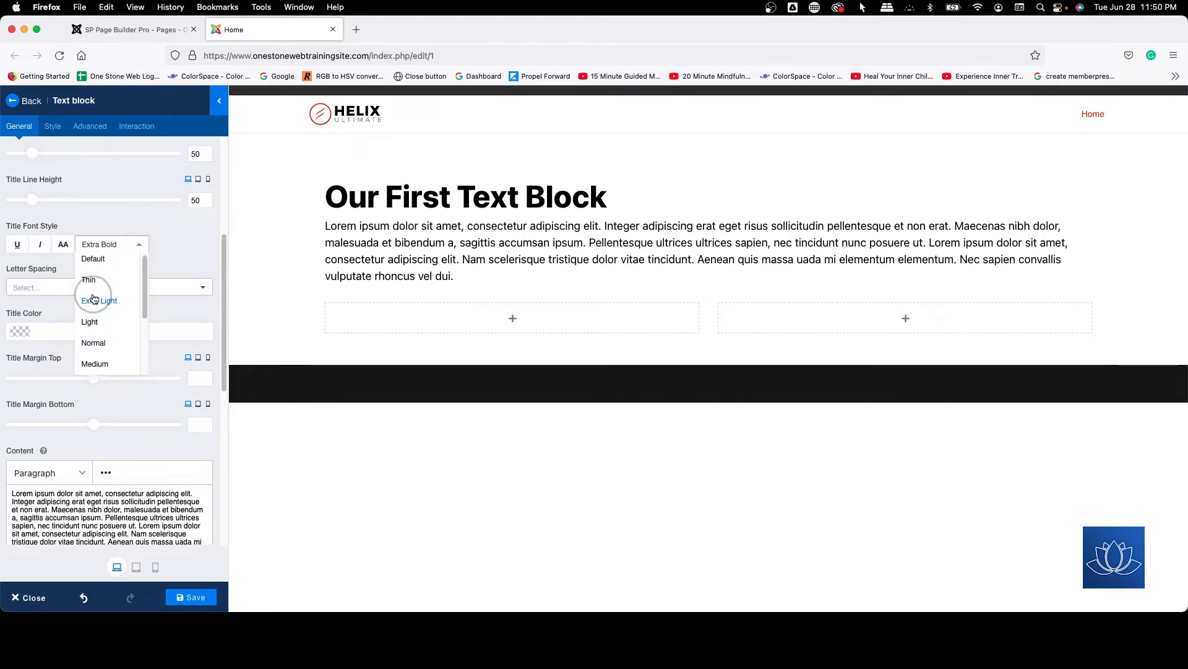
left_click(92, 278)
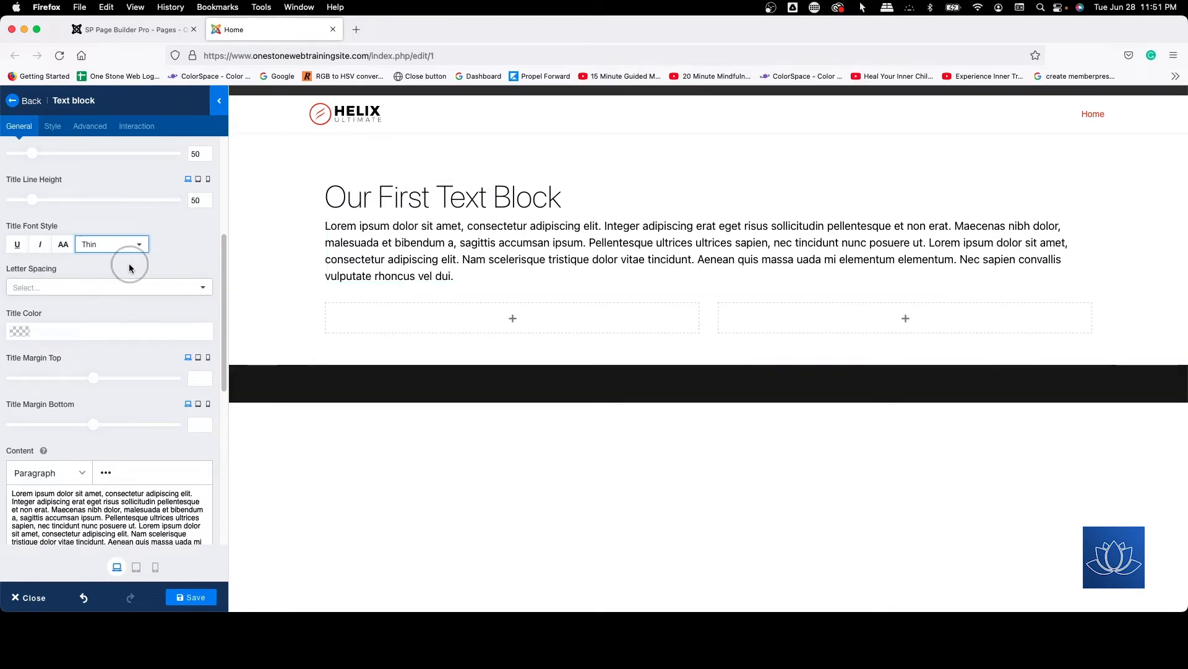
Step: Try Abel as the font family of the text block's title
scroll(156, 259, "up", 3)
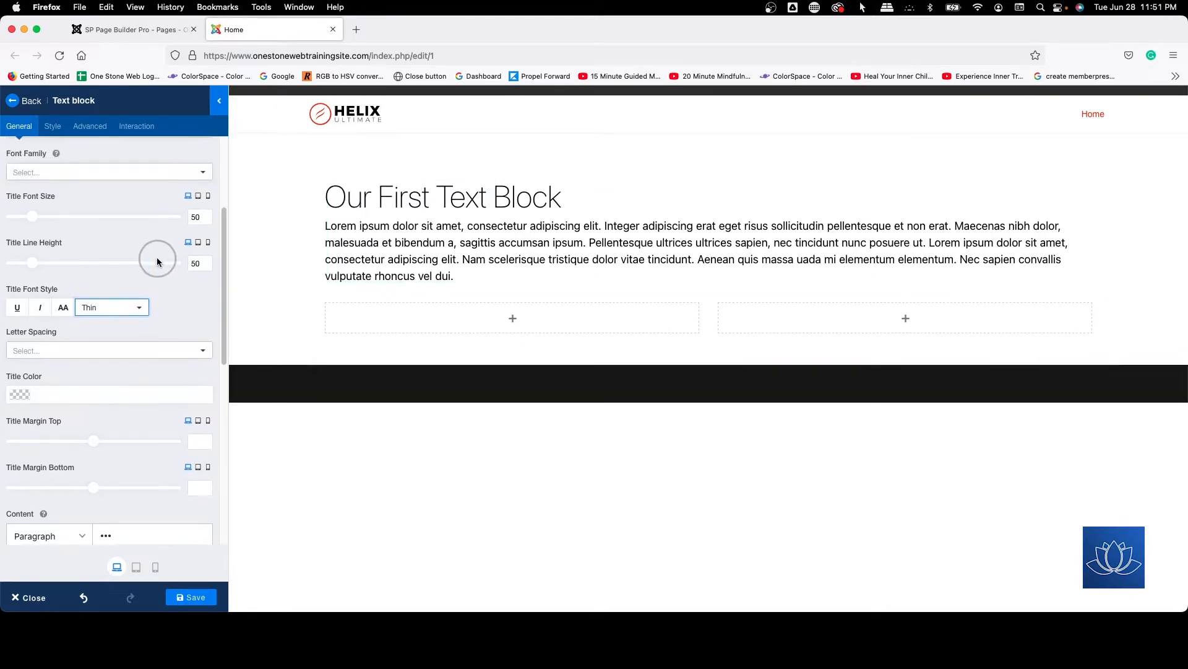
scroll(157, 261, "up", 5)
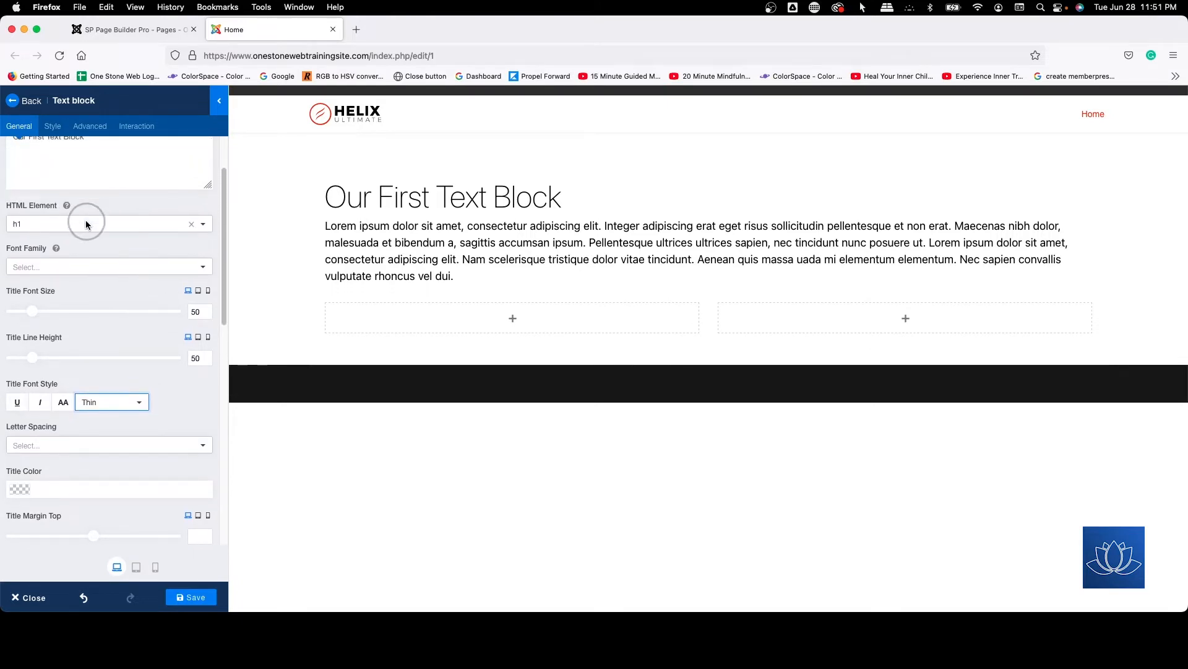
left_click(68, 267)
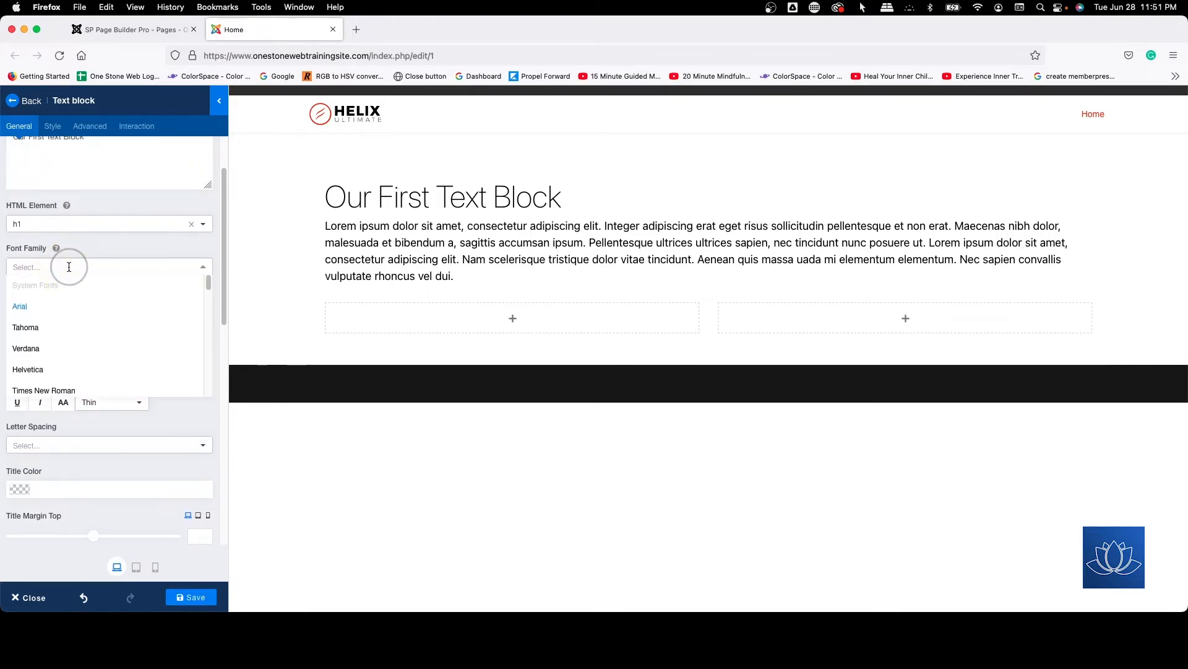
scroll(98, 311, "down", 5)
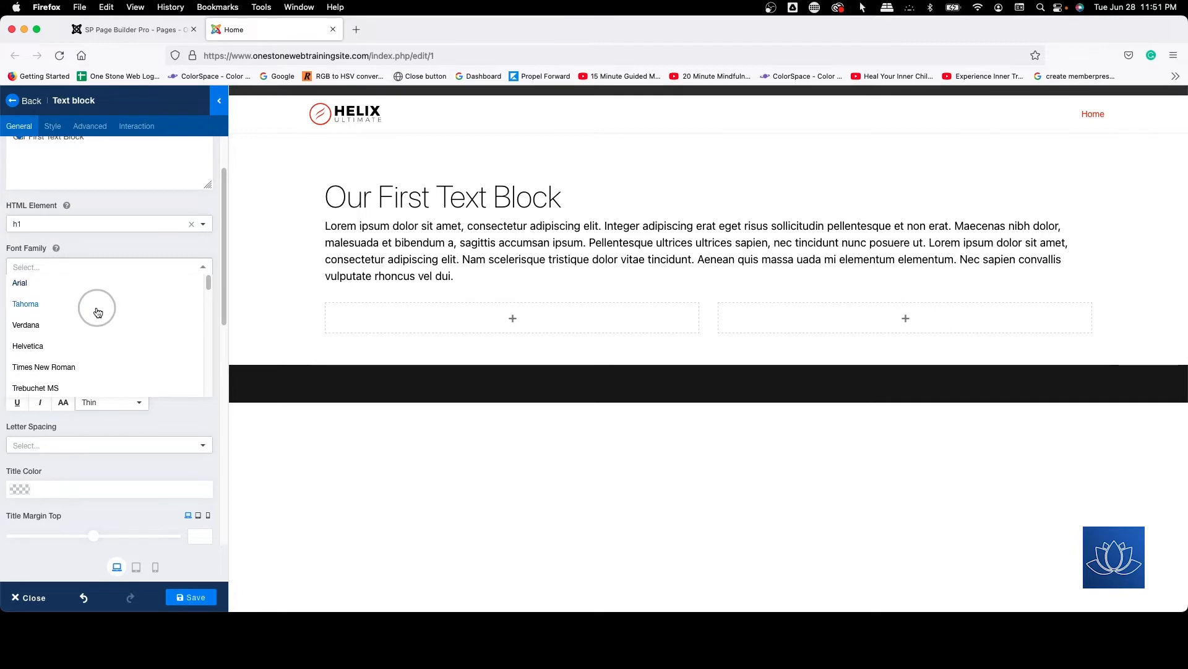
scroll(97, 312, "down", 2)
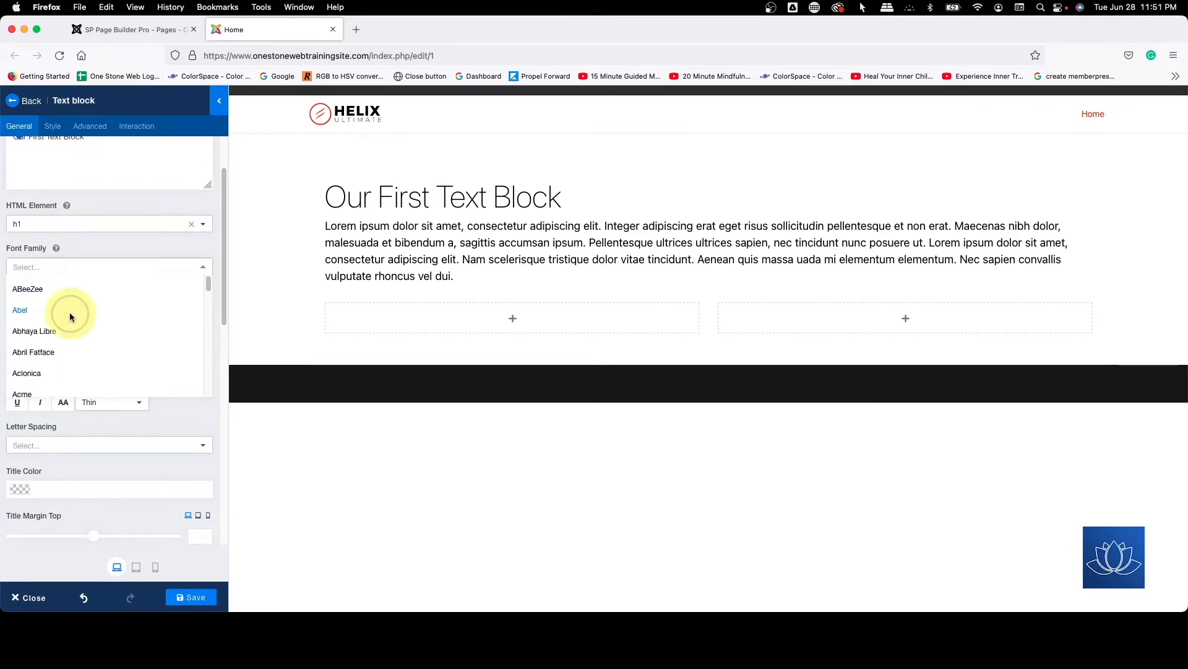
left_click(76, 312)
Step: Browse the available fonts, search for Lobster and apply it as the title's font family
left_click(83, 262)
scroll(87, 336, "down", 4)
scroll(90, 342, "down", 2)
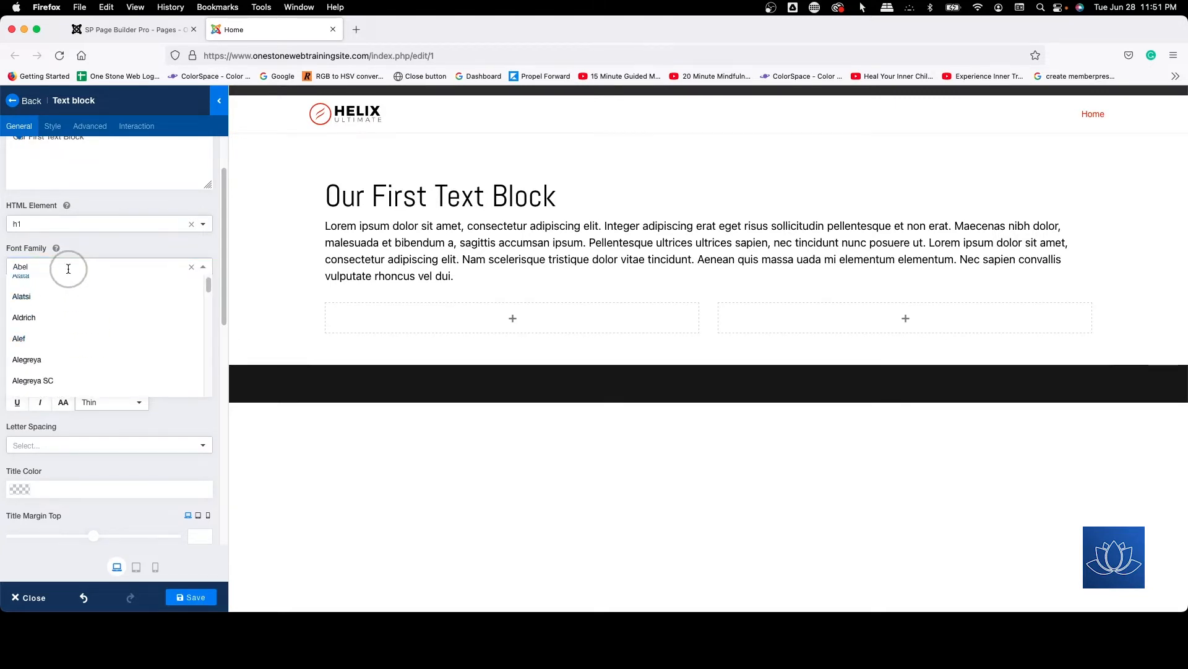
scroll(67, 289, "up", 6)
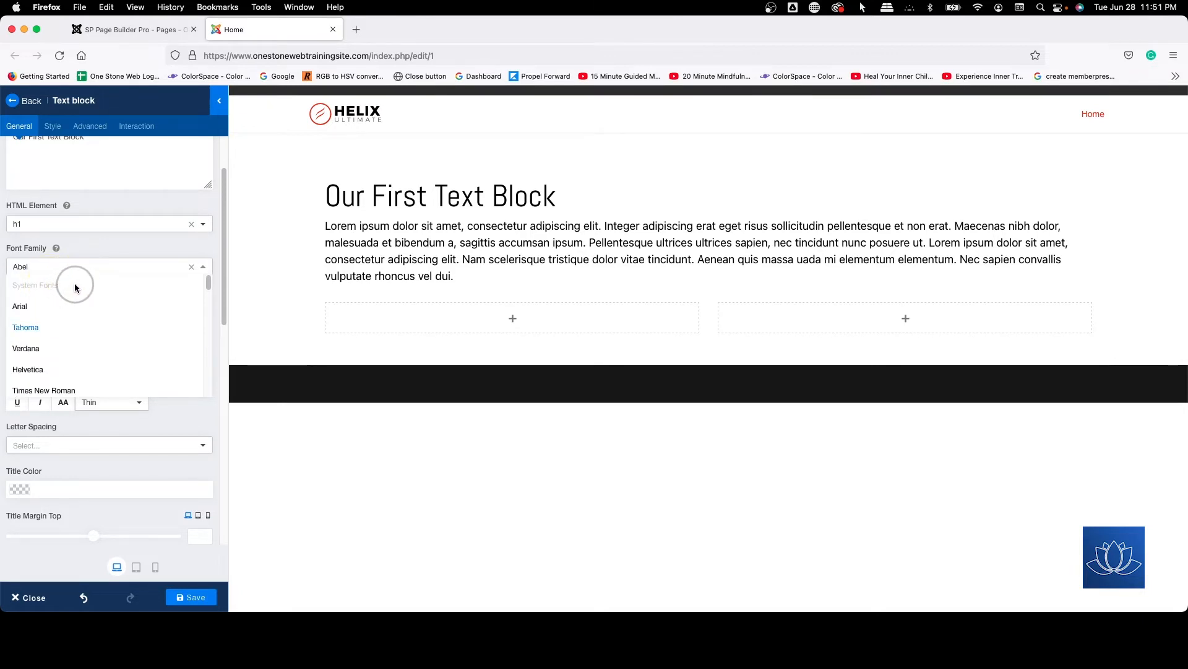
type("Lob")
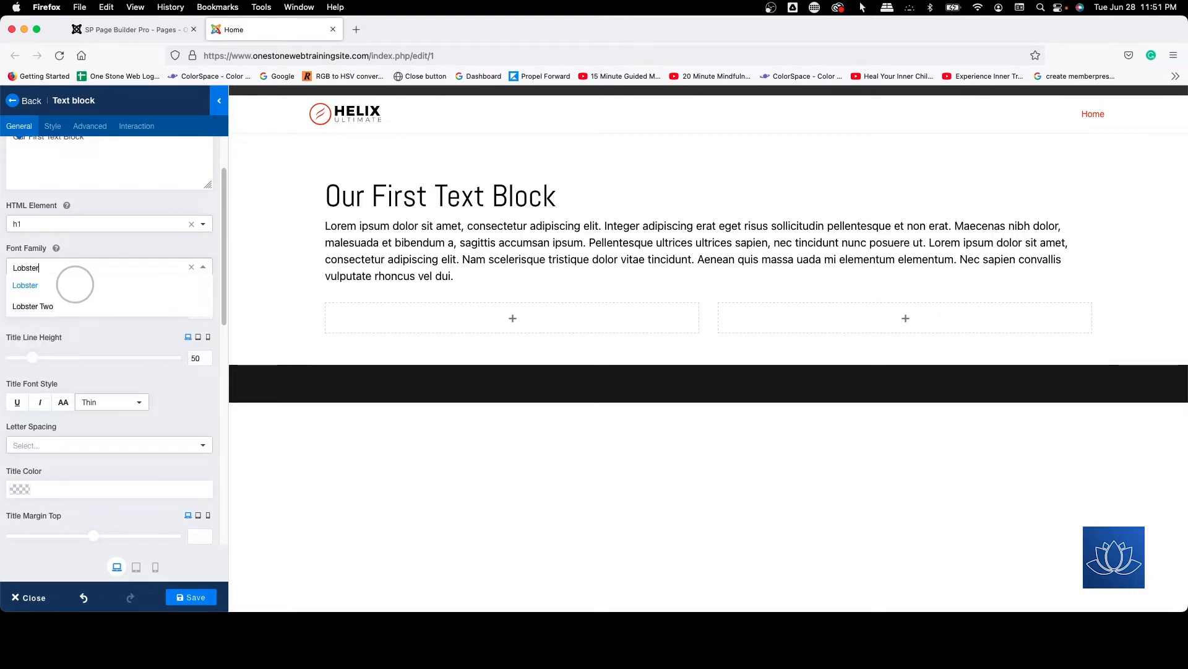
type("ster")
left_click(28, 285)
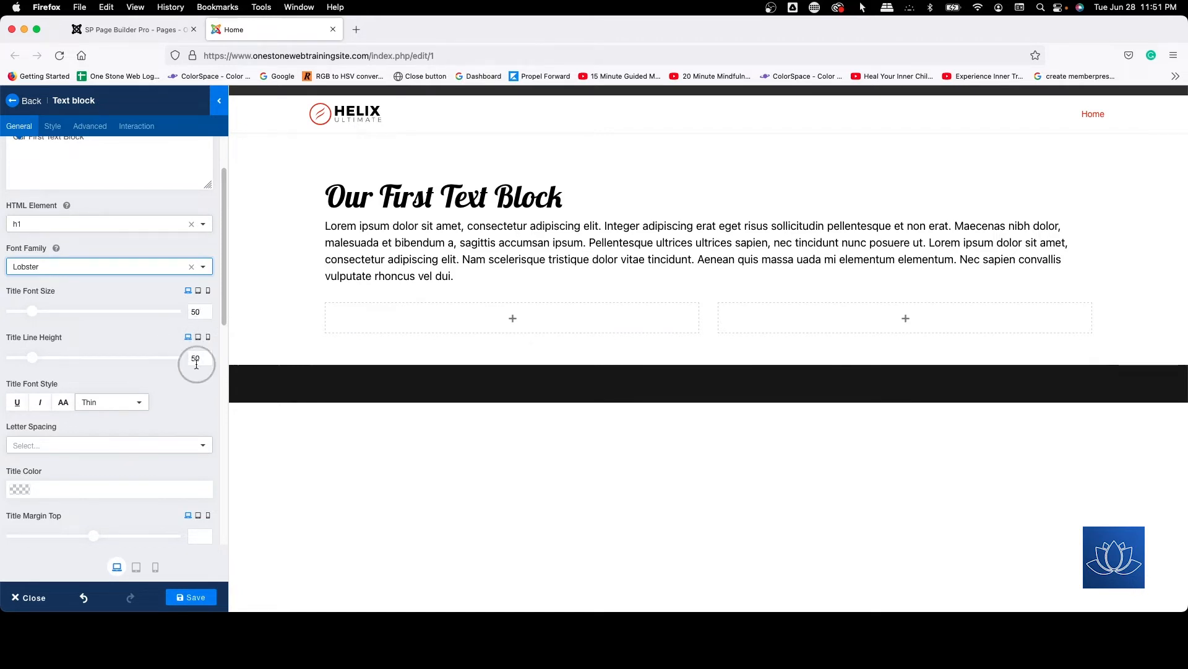
Step: Check the title's new font in the tablet and mobile previews, then return to the desktop view
left_click(199, 291)
left_click(208, 291)
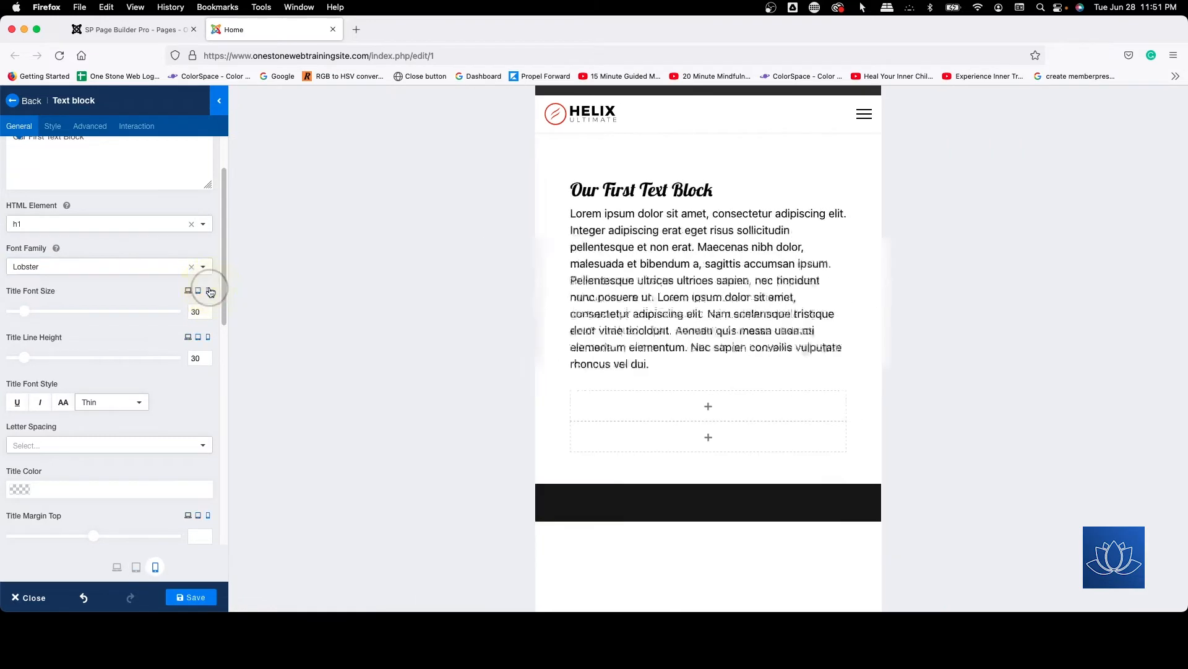
left_click(188, 290)
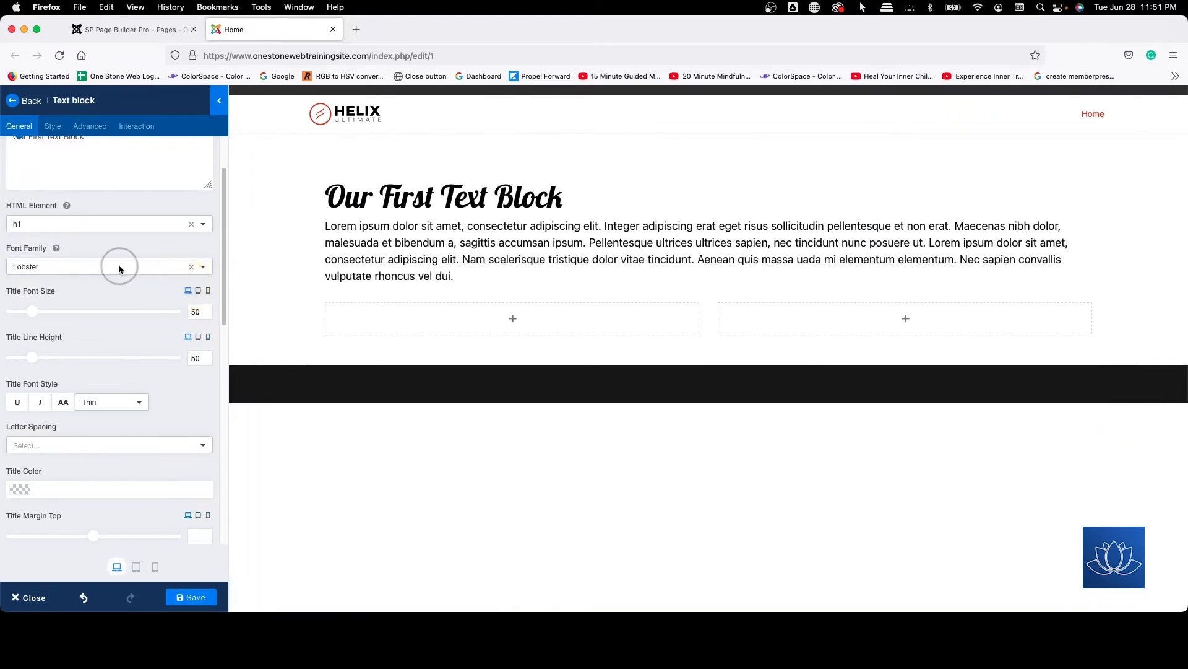
Step: Try the Normal and Black font weights on the title and settle on Default
scroll(122, 267, "down", 3)
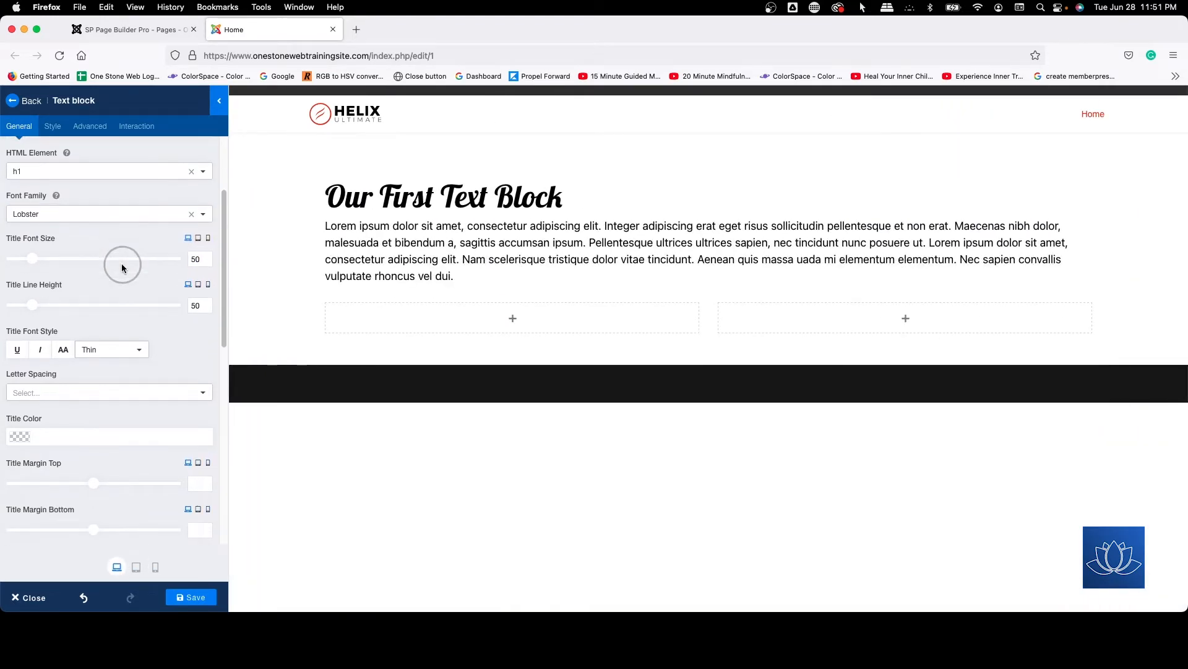
scroll(121, 262, "down", 2)
left_click(122, 265)
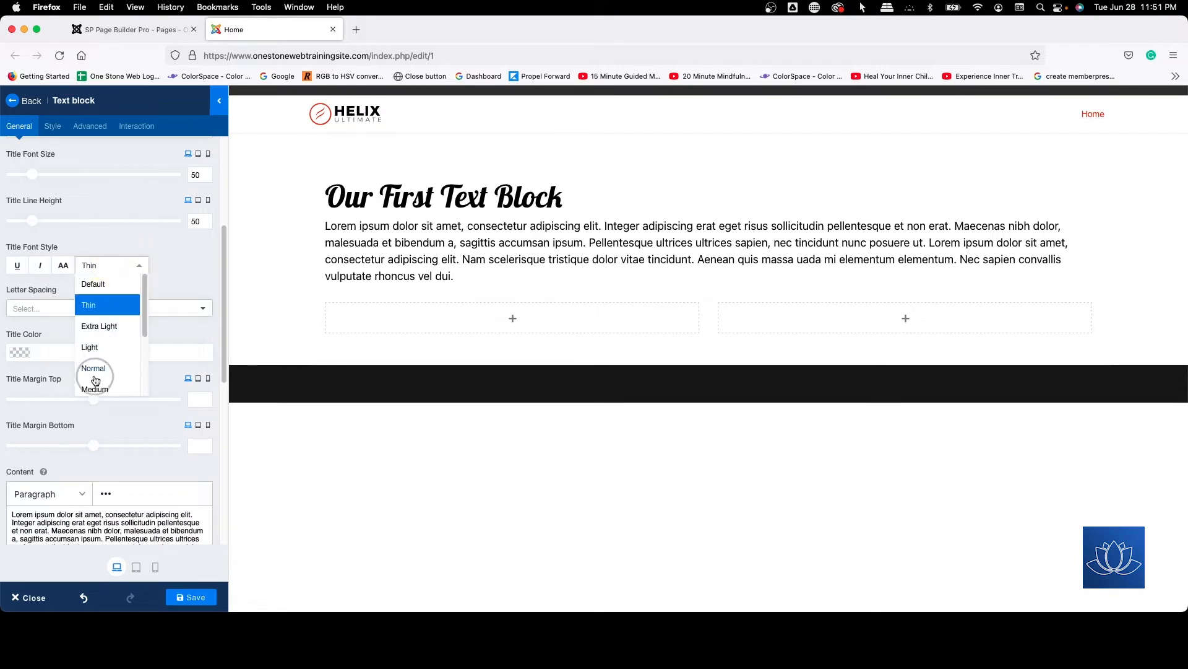
left_click(95, 369)
left_click(117, 256)
scroll(106, 291, "down", 2)
left_click(99, 385)
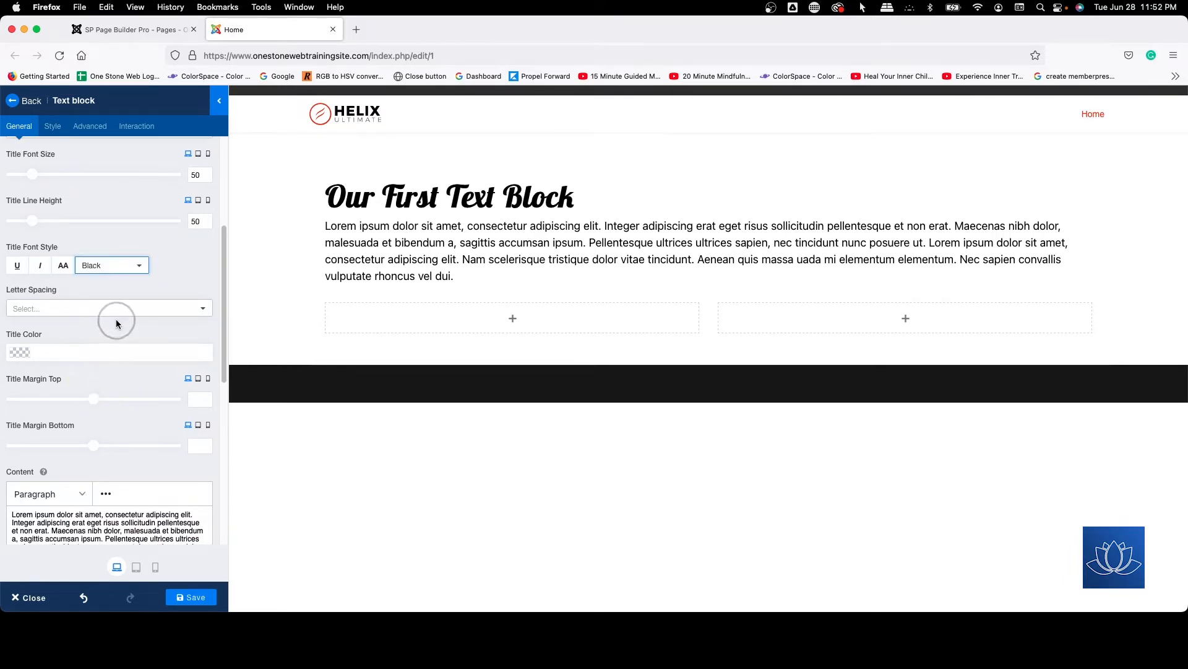
left_click(116, 265)
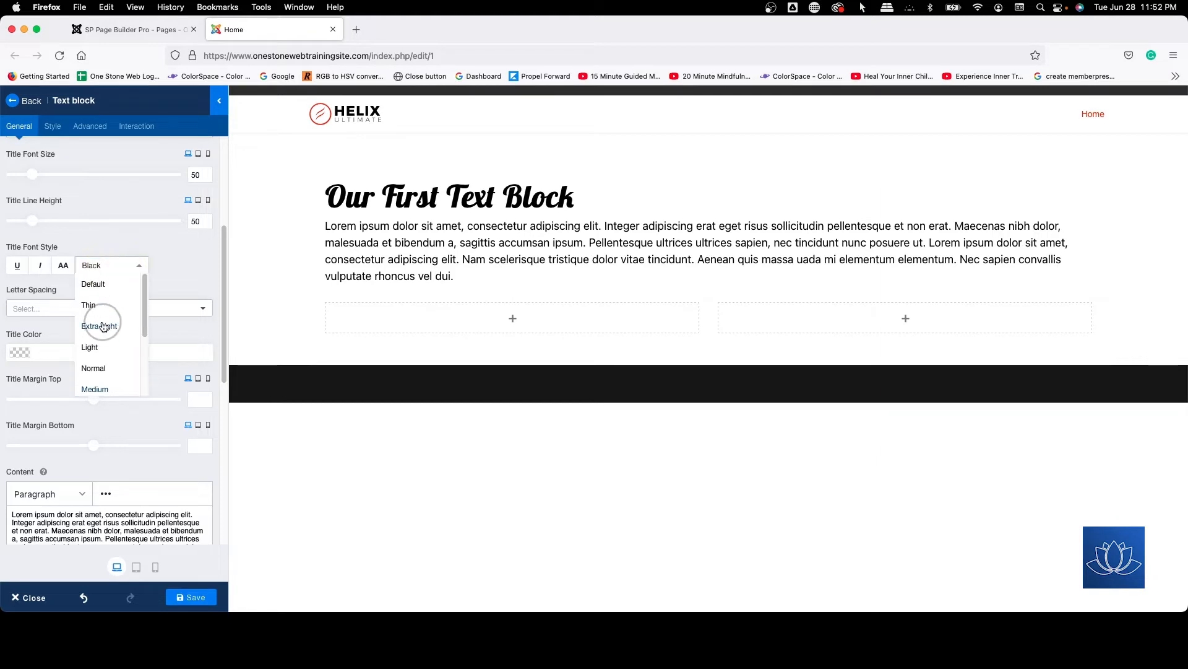
left_click(101, 284)
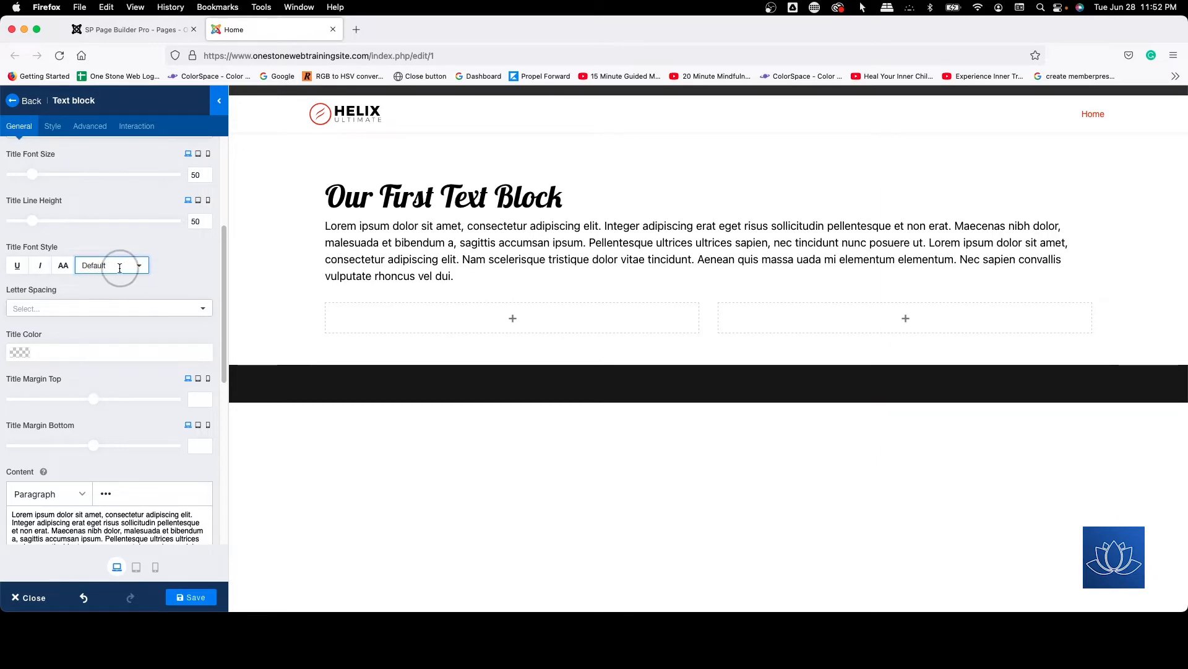
Step: Try a letter spacing of 7px on the text block's title
left_click(94, 309)
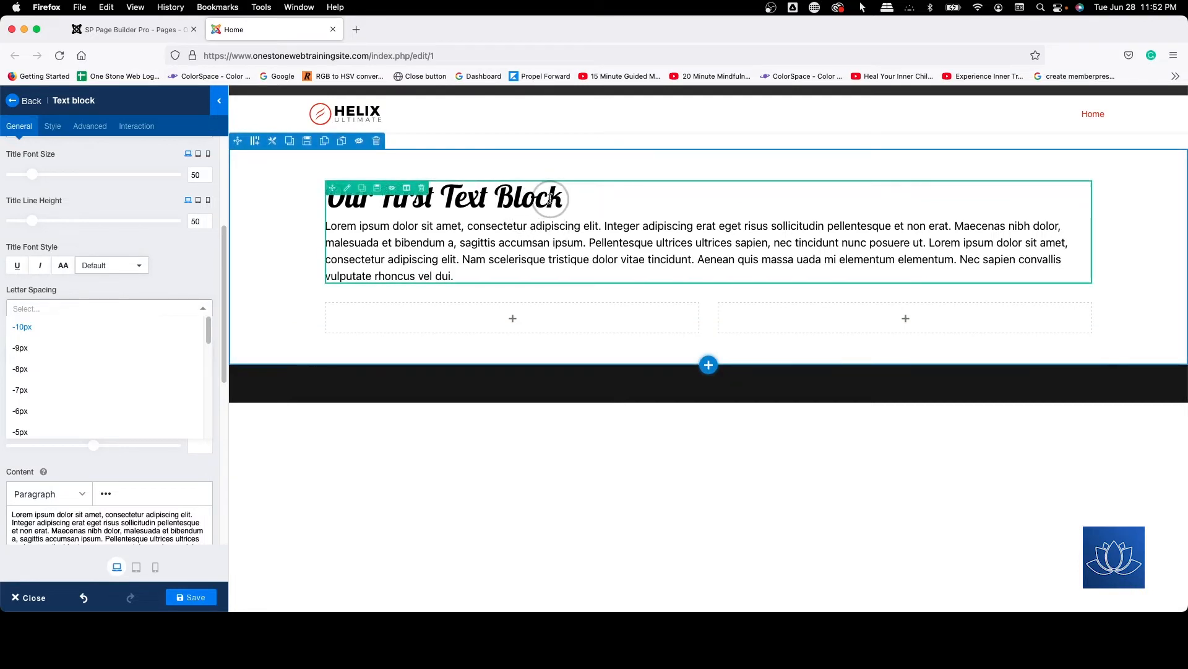
scroll(49, 382, "down", 5)
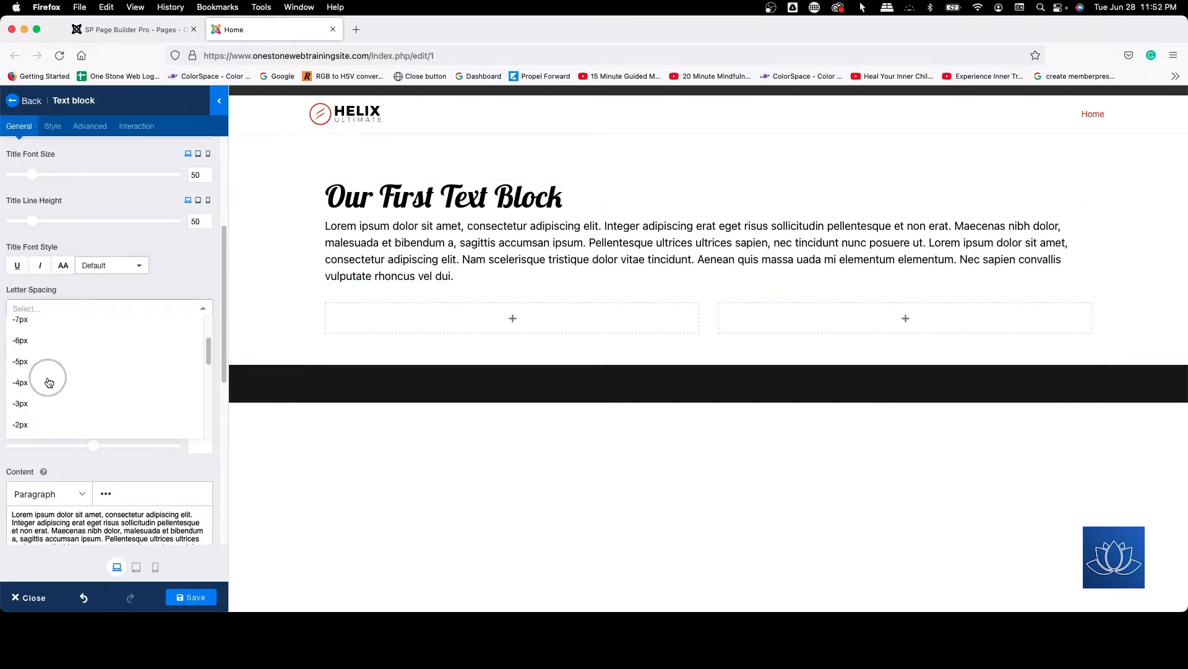
scroll(49, 382, "down", 3)
left_click(49, 382)
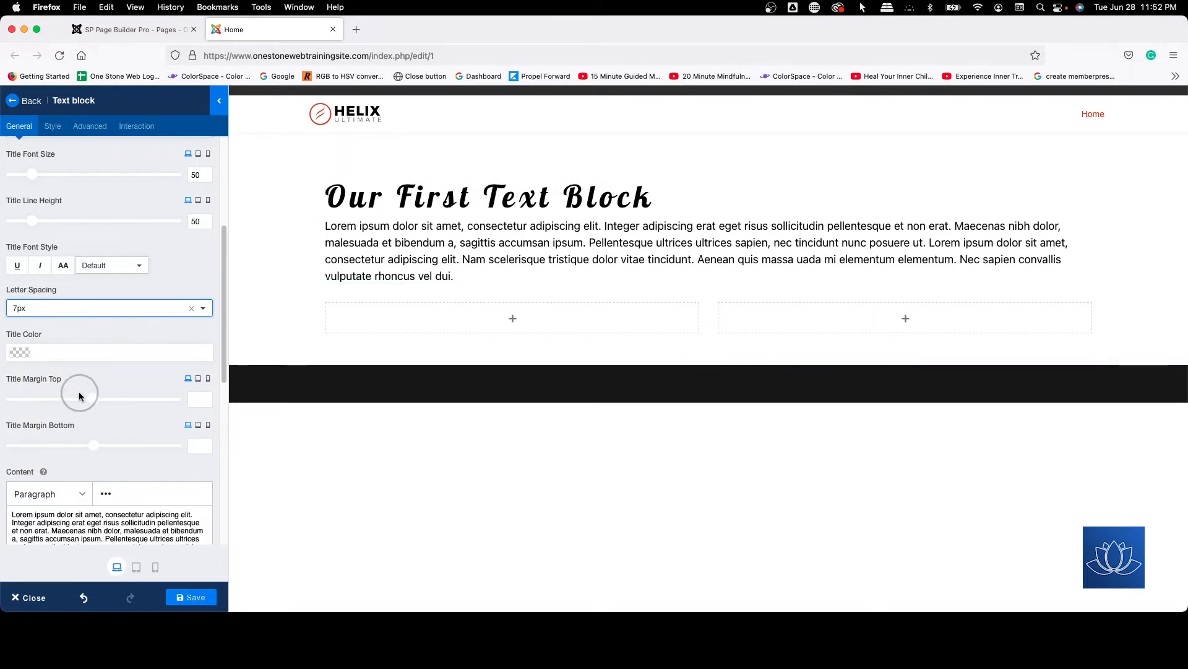
Step: Reduce the title's letter spacing to 3px and further to 1px
left_click(60, 312)
scroll(49, 347, "up", 2)
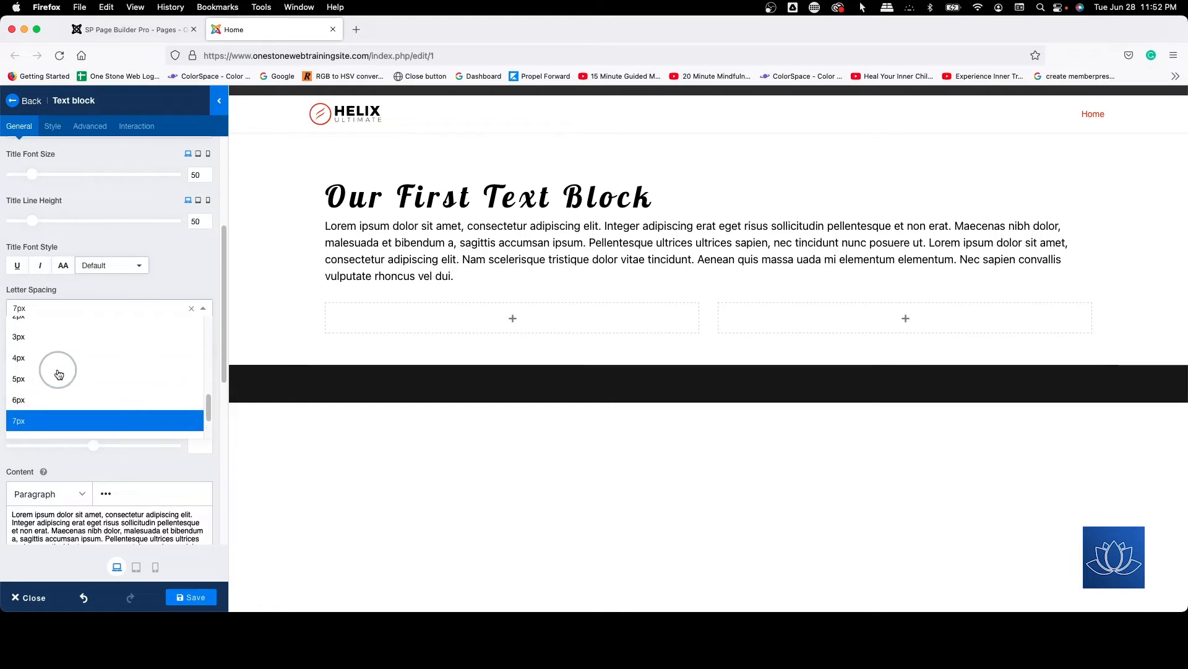
left_click(48, 342)
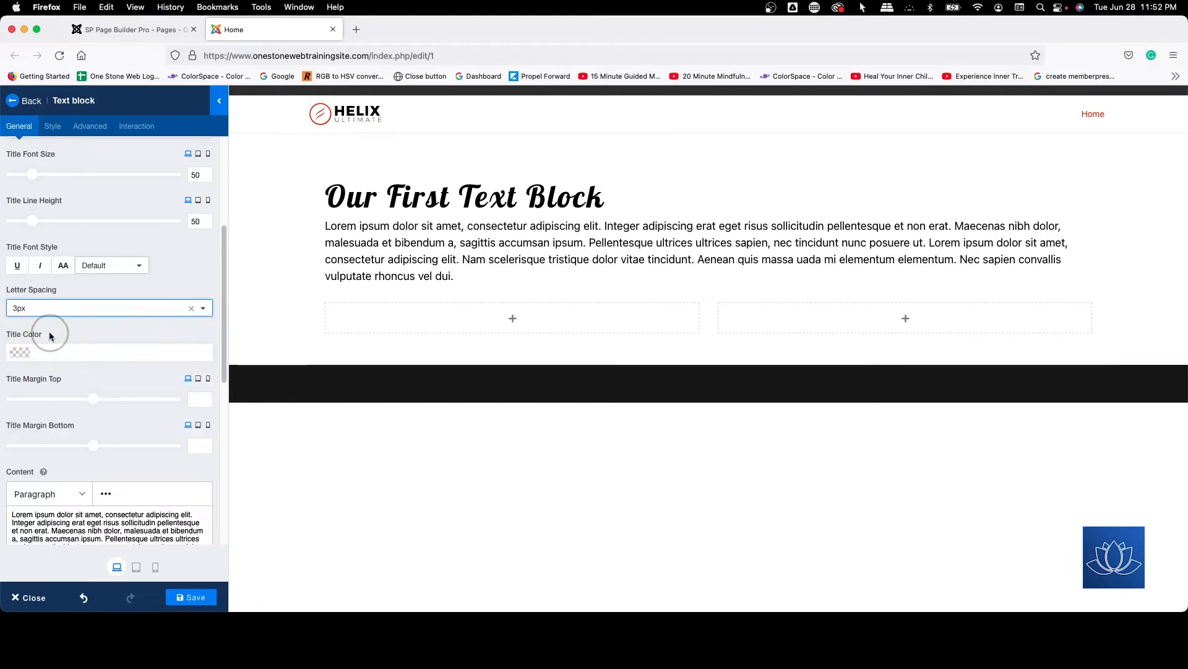
left_click(67, 309)
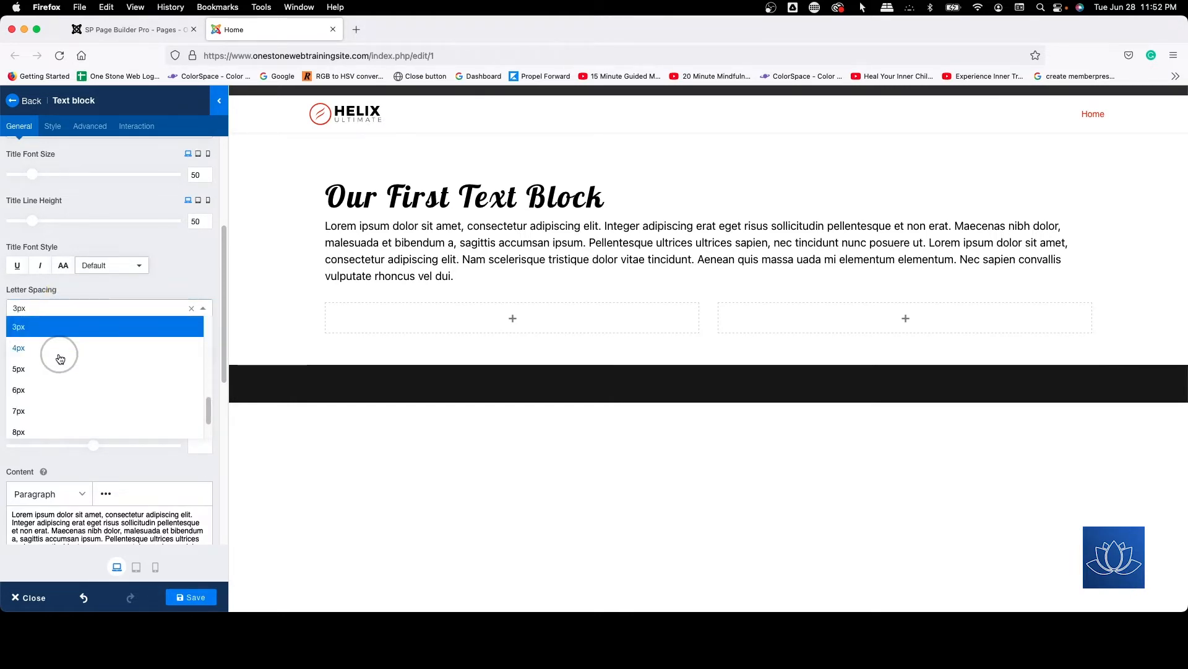
scroll(62, 345, "up", 2)
left_click(62, 337)
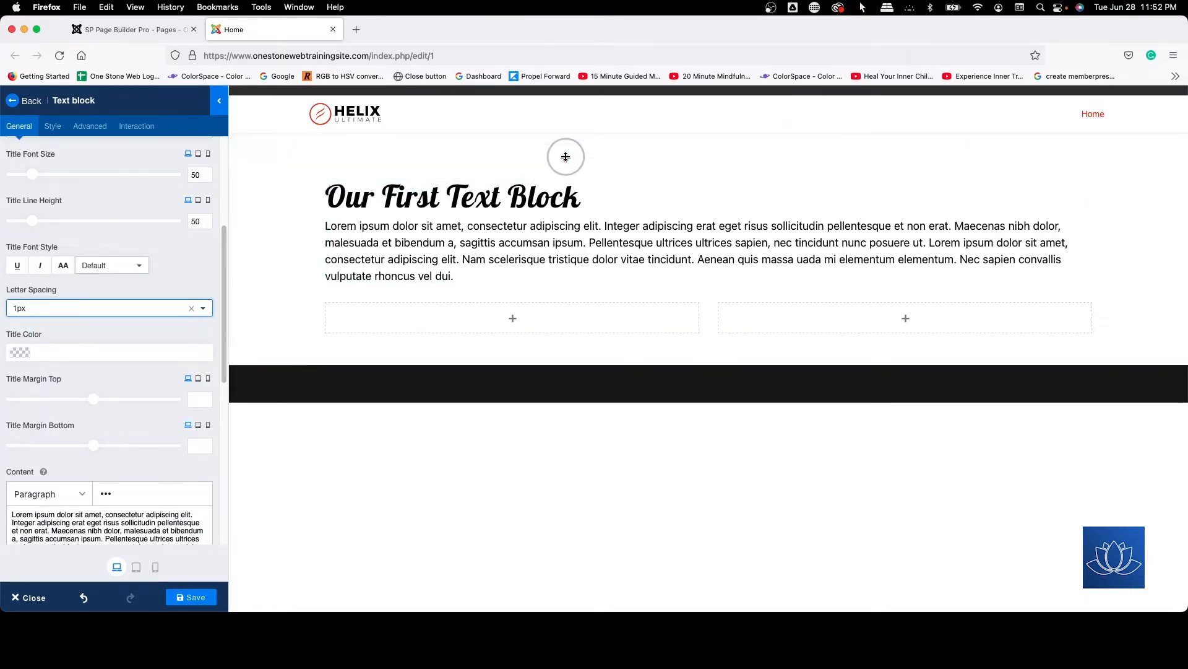
Step: Reset the title's letter spacing to Default
left_click(506, 243)
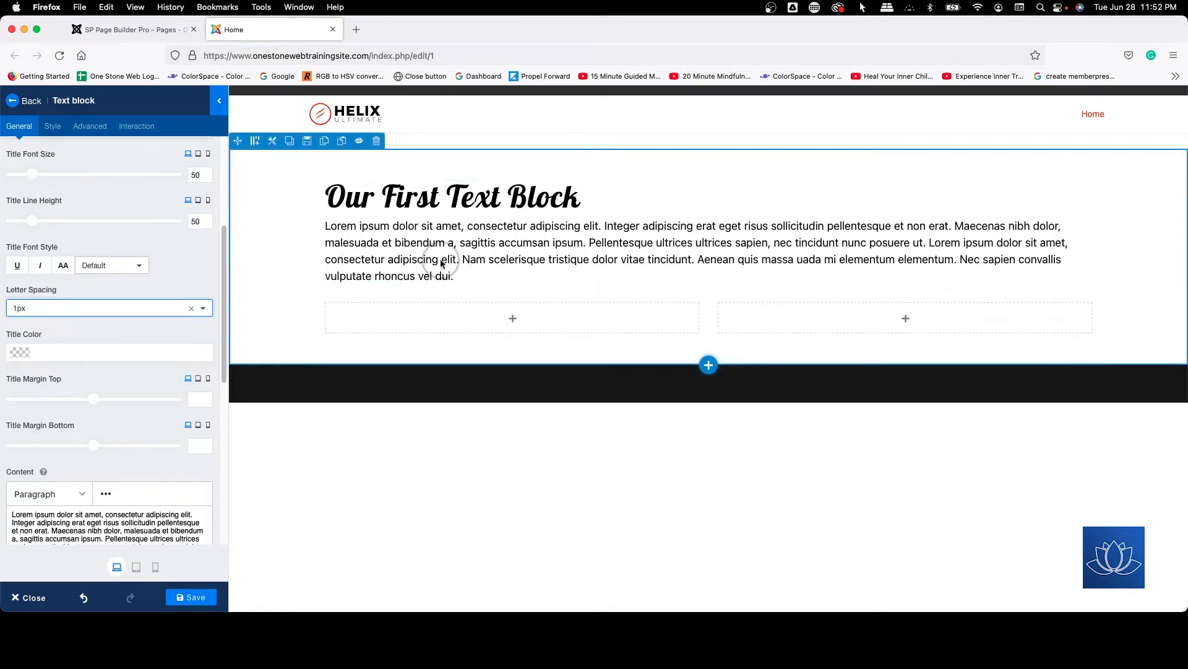
left_click(480, 196)
left_click(46, 308)
scroll(42, 334, "up", 2)
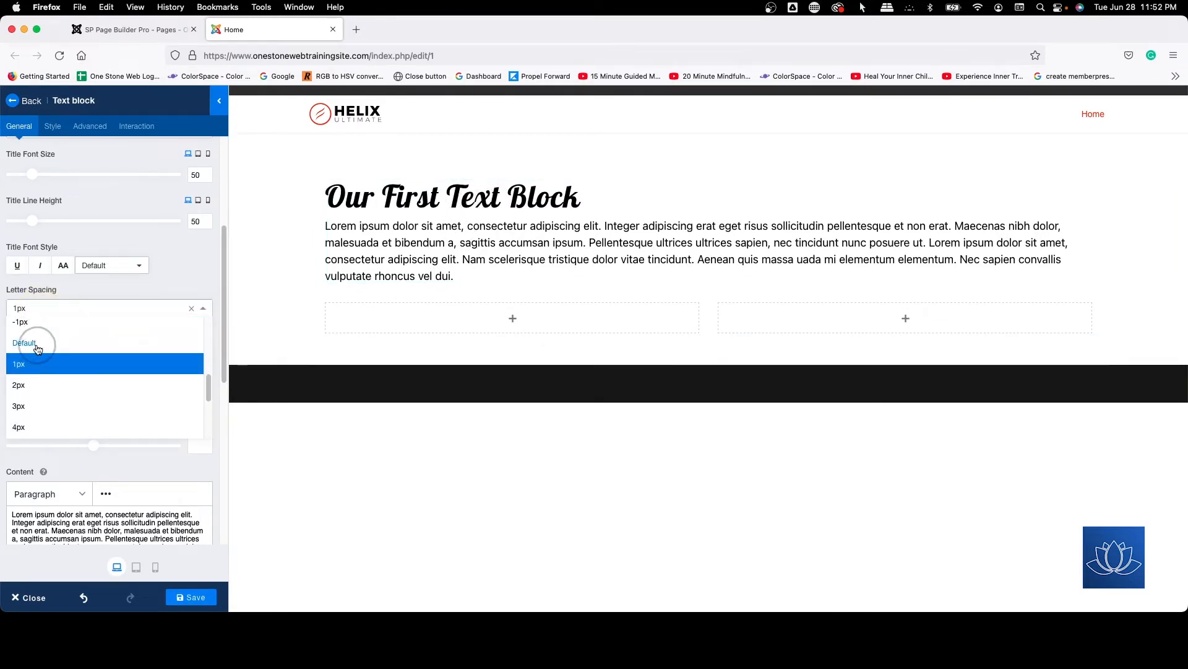
left_click(28, 341)
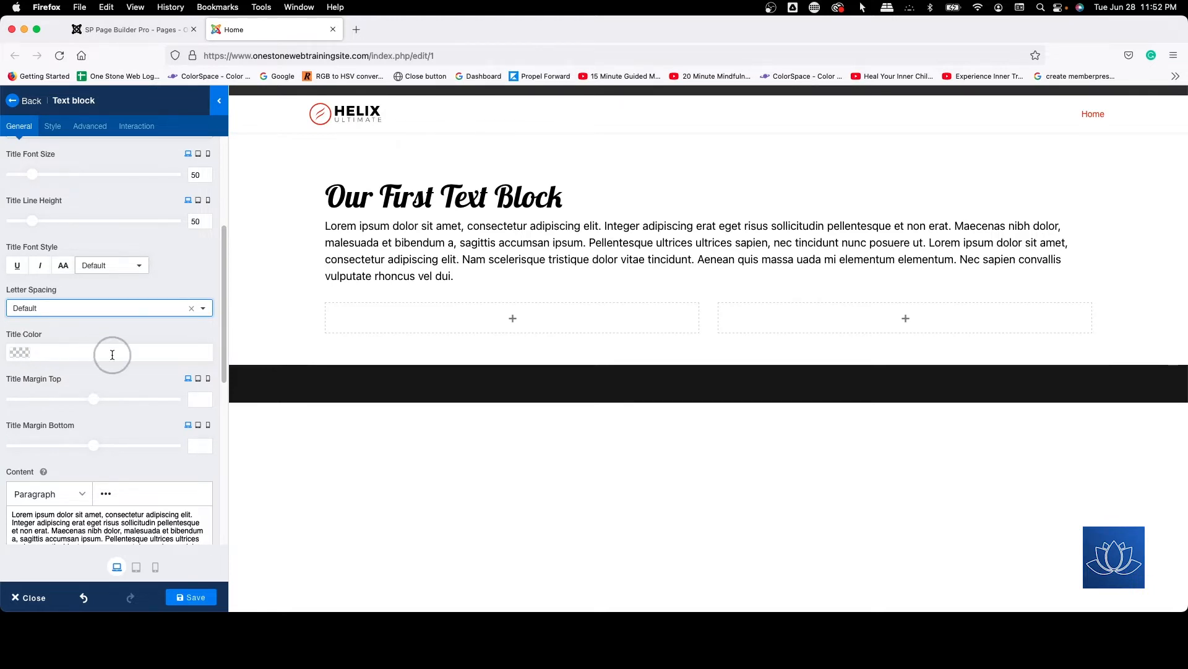
Step: Change the title's font family to the system font Arial
scroll(88, 257, "up", 2)
left_click(88, 255)
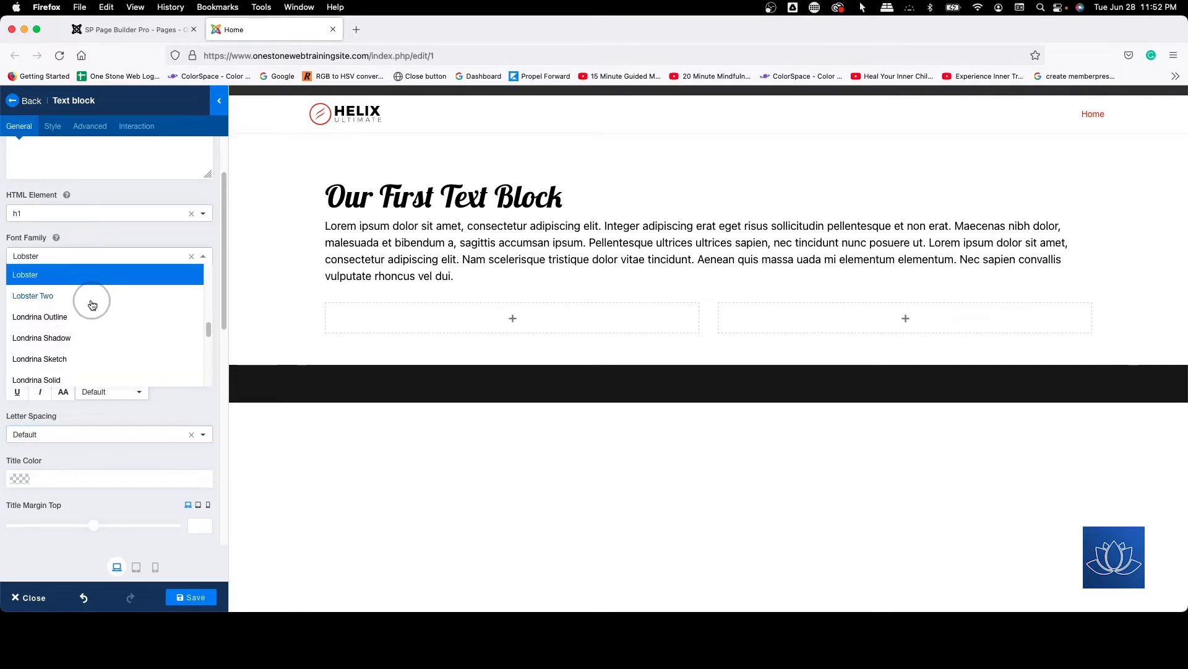
scroll(91, 305, "up", 2)
scroll(91, 305, "up", 10)
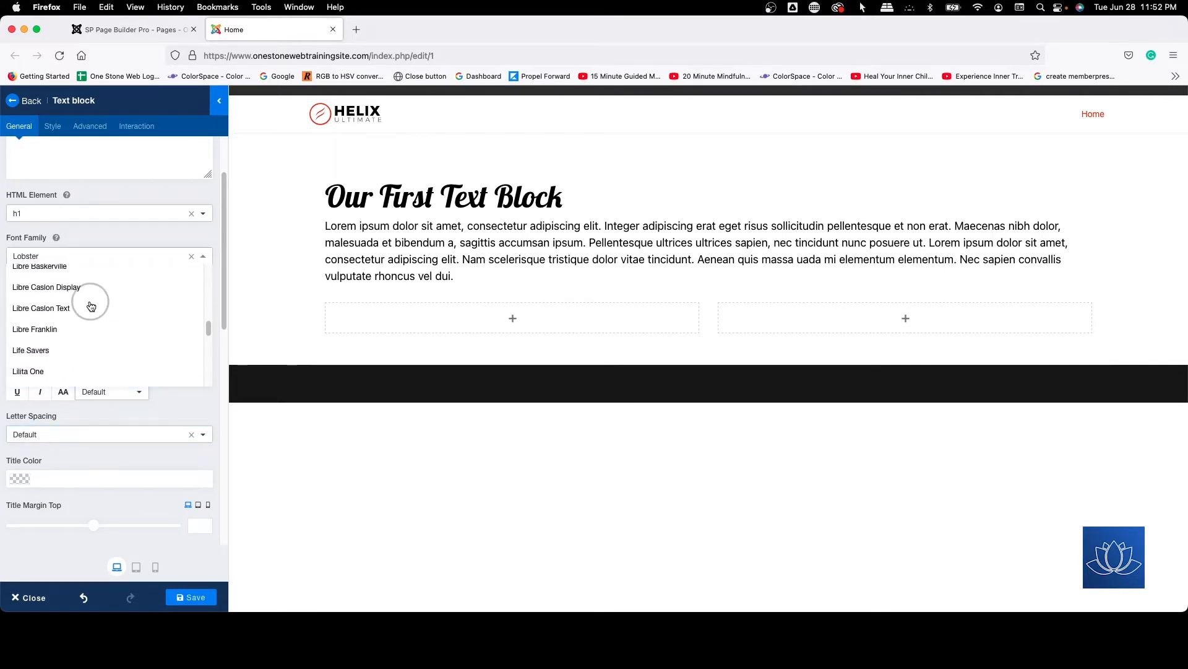
scroll(91, 305, "up", 10)
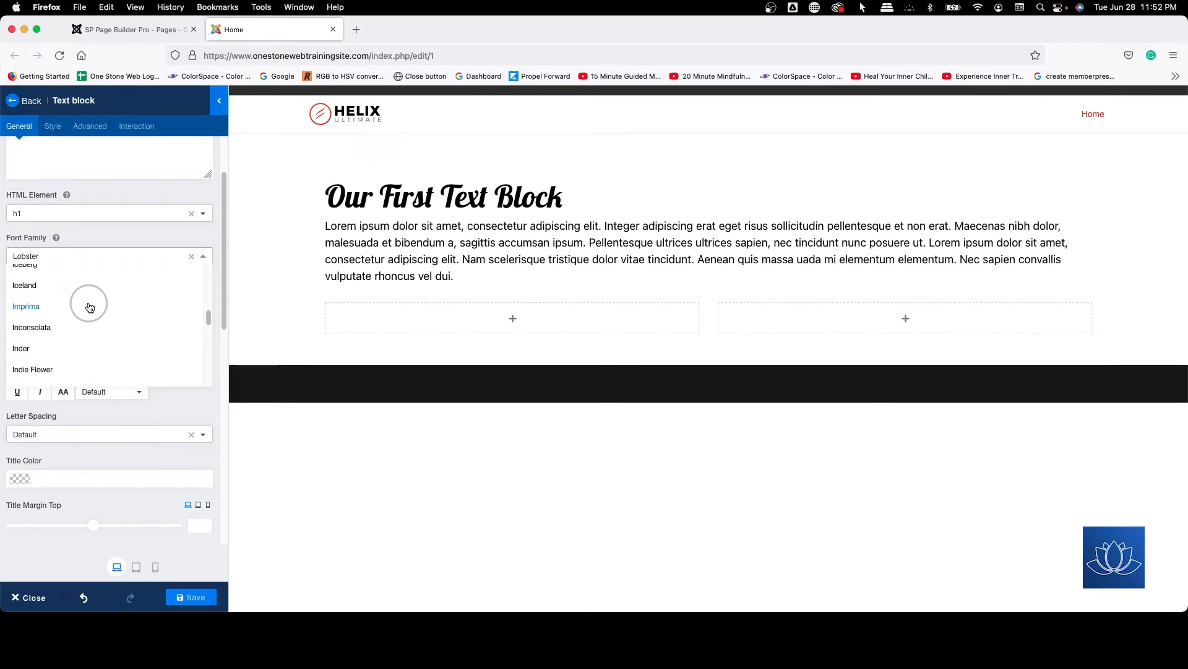
scroll(90, 307, "up", 5)
left_click_drag(210, 316, 221, 256)
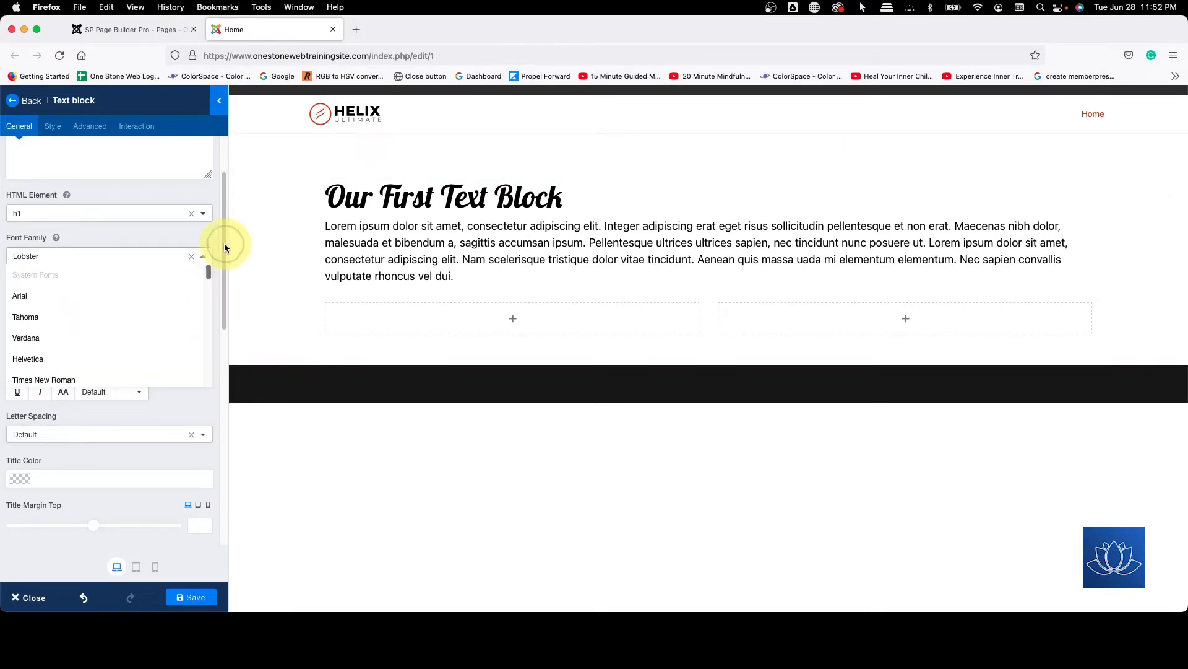
left_click(98, 299)
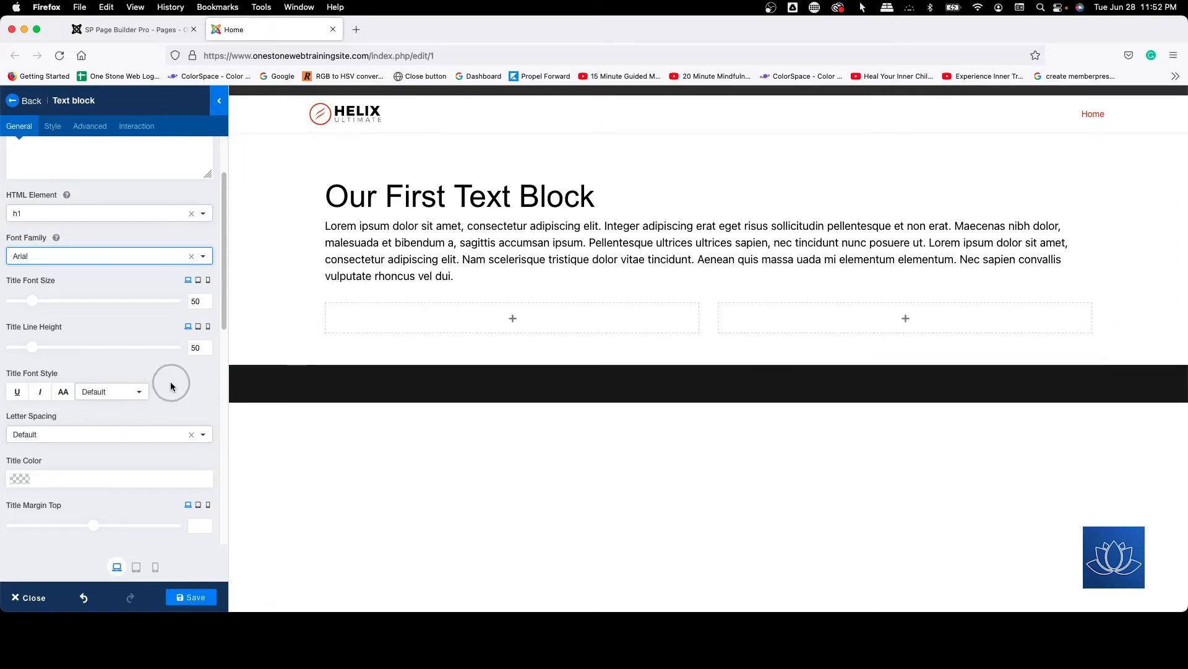
Step: Set the title's letter spacing to 10px and try uppercase lettering, turning uppercase off again
scroll(138, 379, "down", 3)
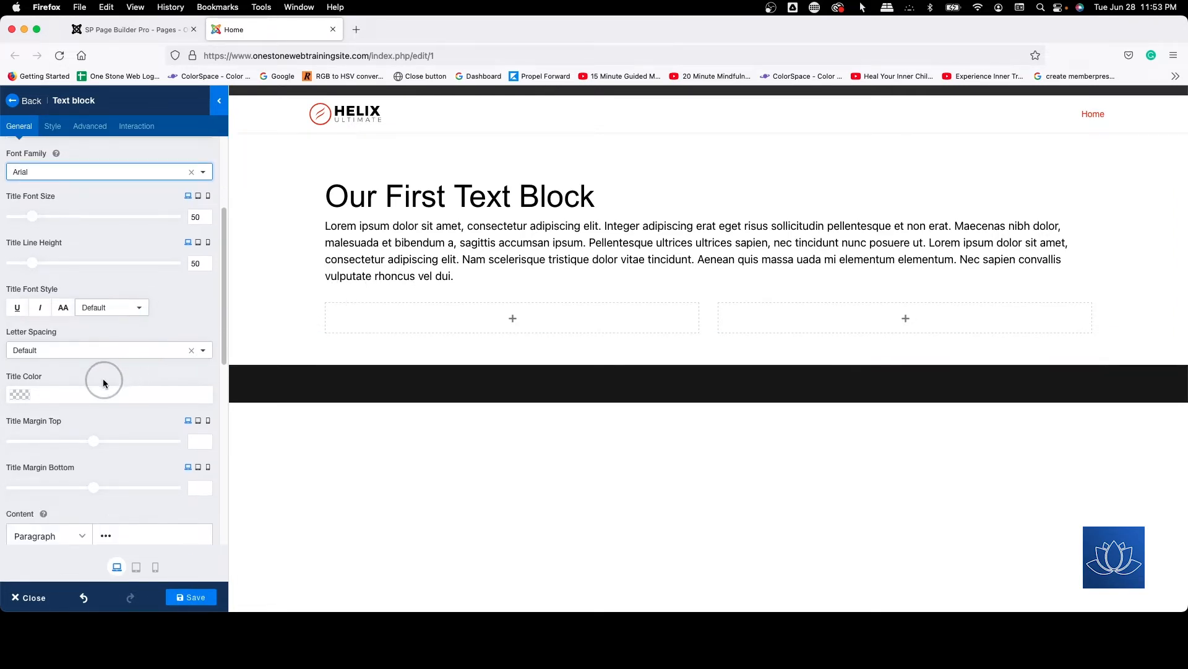
left_click(67, 350)
scroll(66, 441, "down", 5)
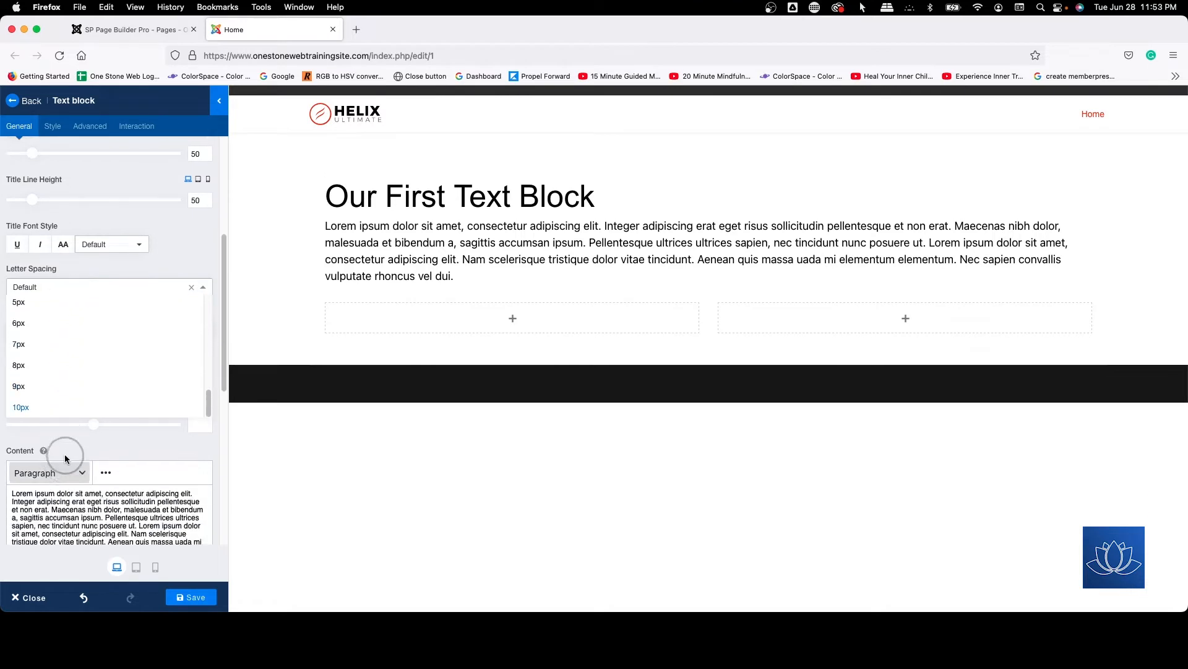
left_click(21, 406)
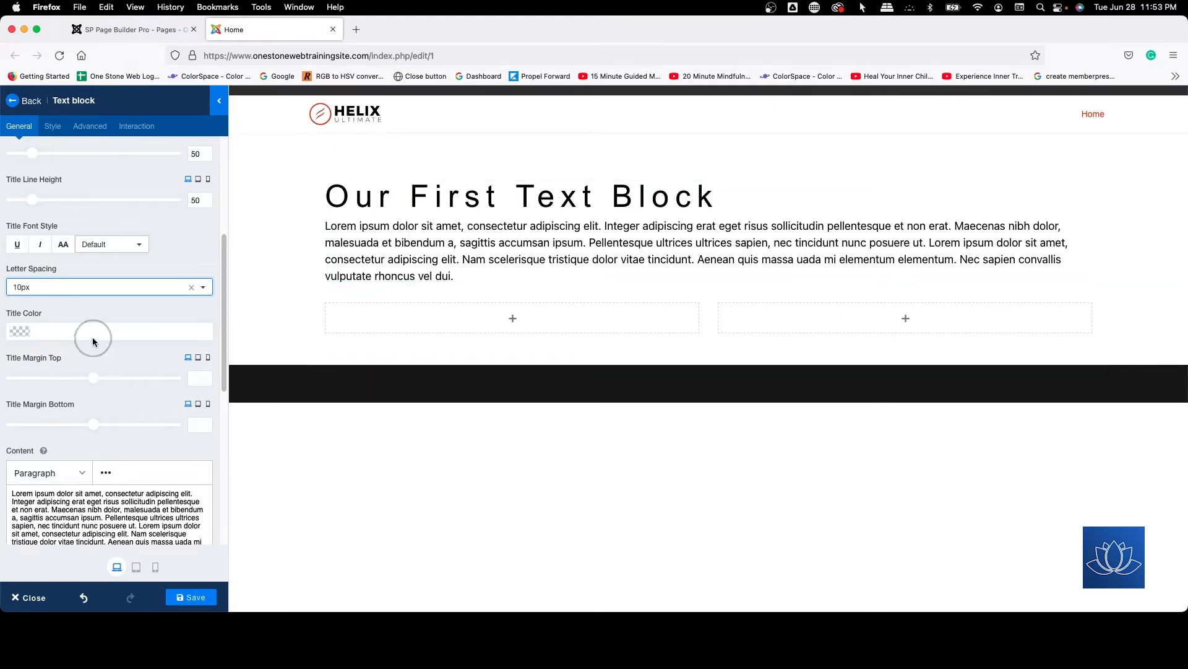
left_click(64, 249)
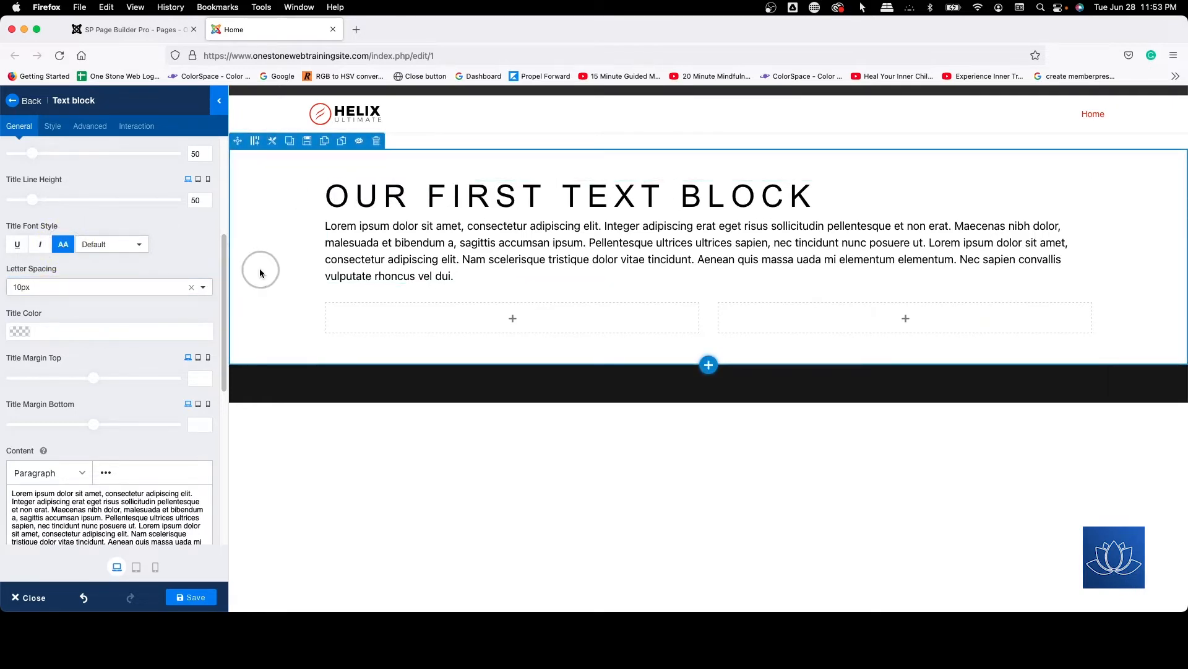
left_click(63, 244)
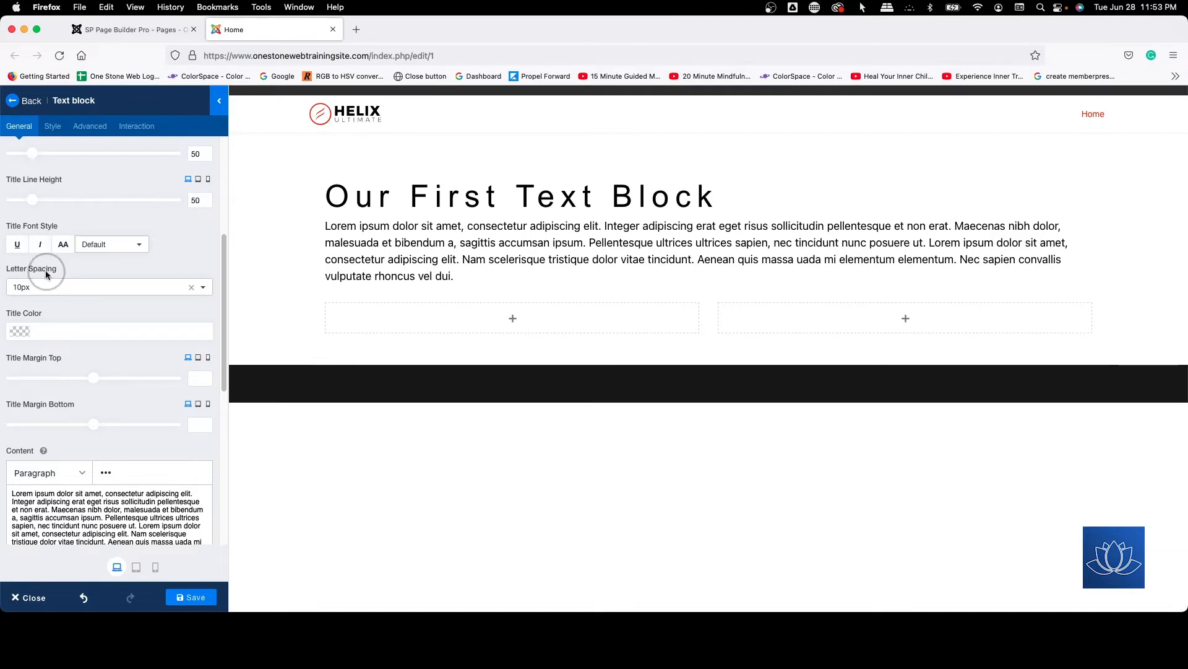
Step: Search for Lobster to restore it as the title's font family and set the letter spacing to Default
scroll(62, 278, "up", 4)
left_click(54, 222)
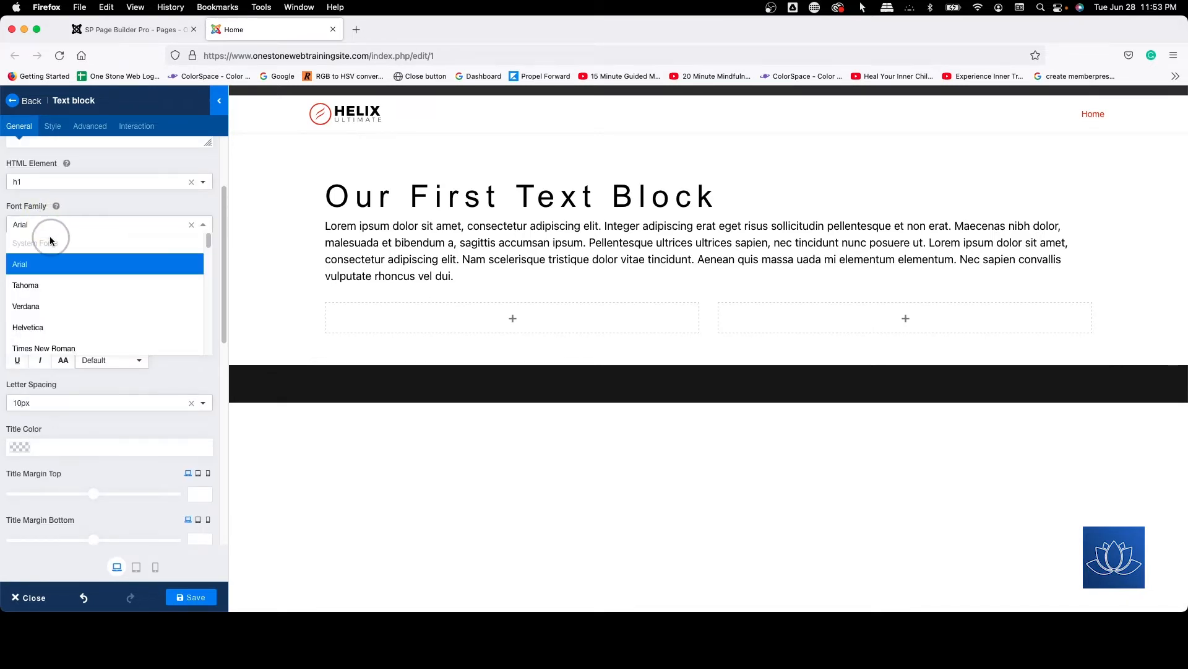
type("lob")
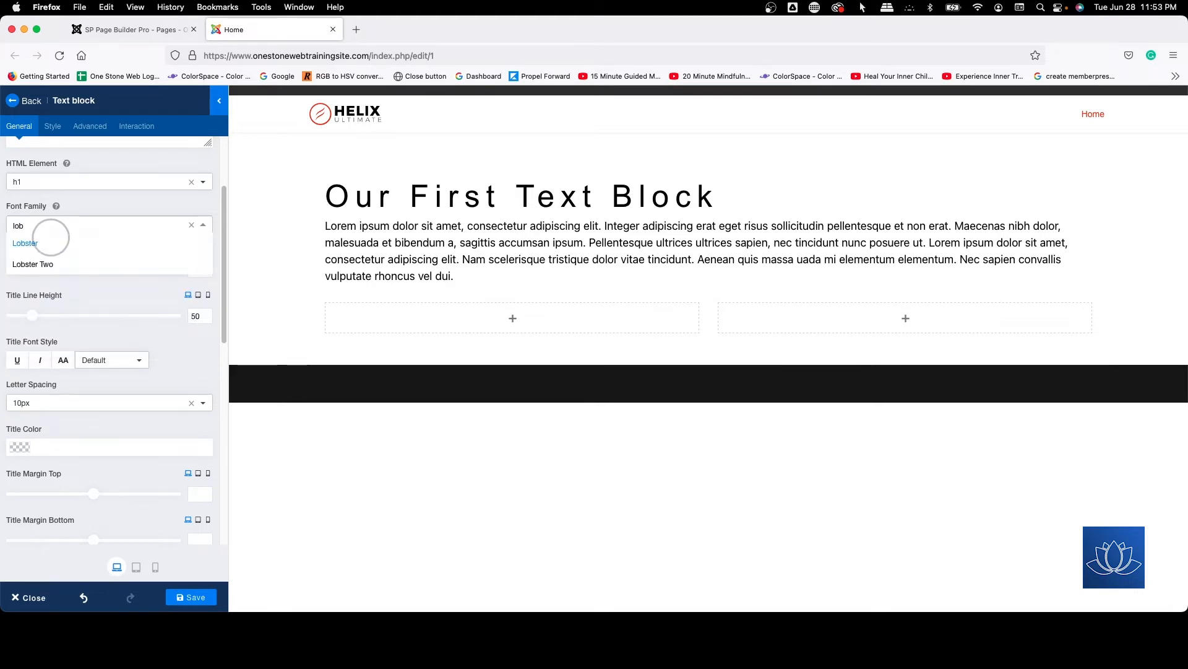
left_click(38, 253)
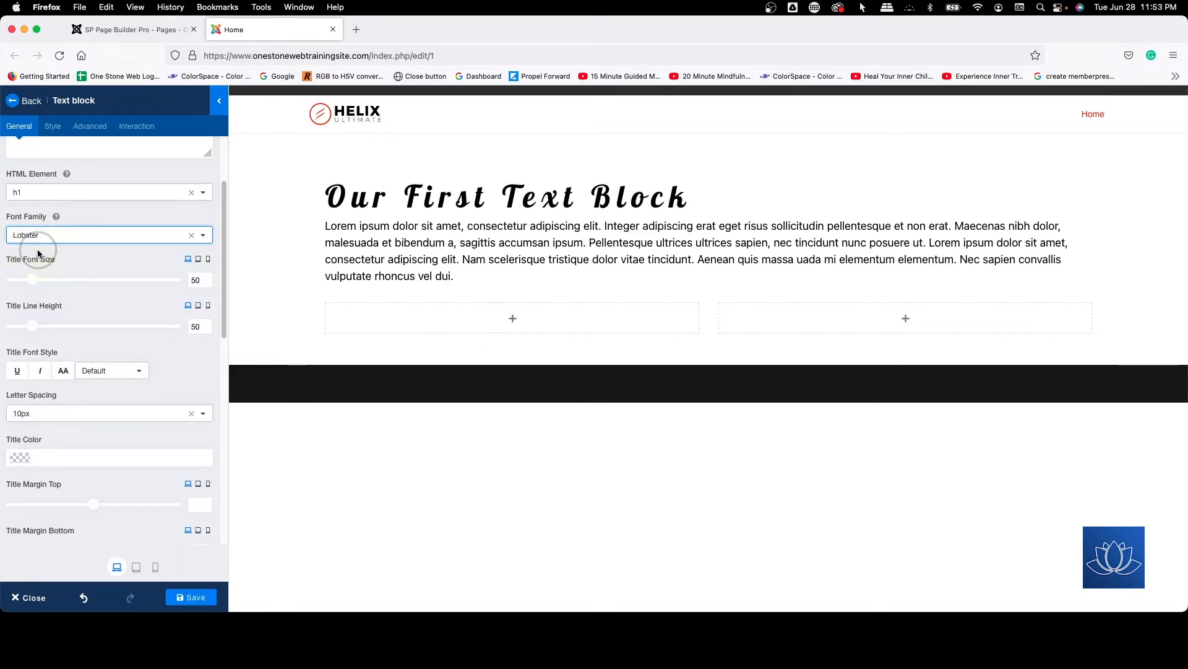
left_click(85, 422)
scroll(53, 477, "up", 5)
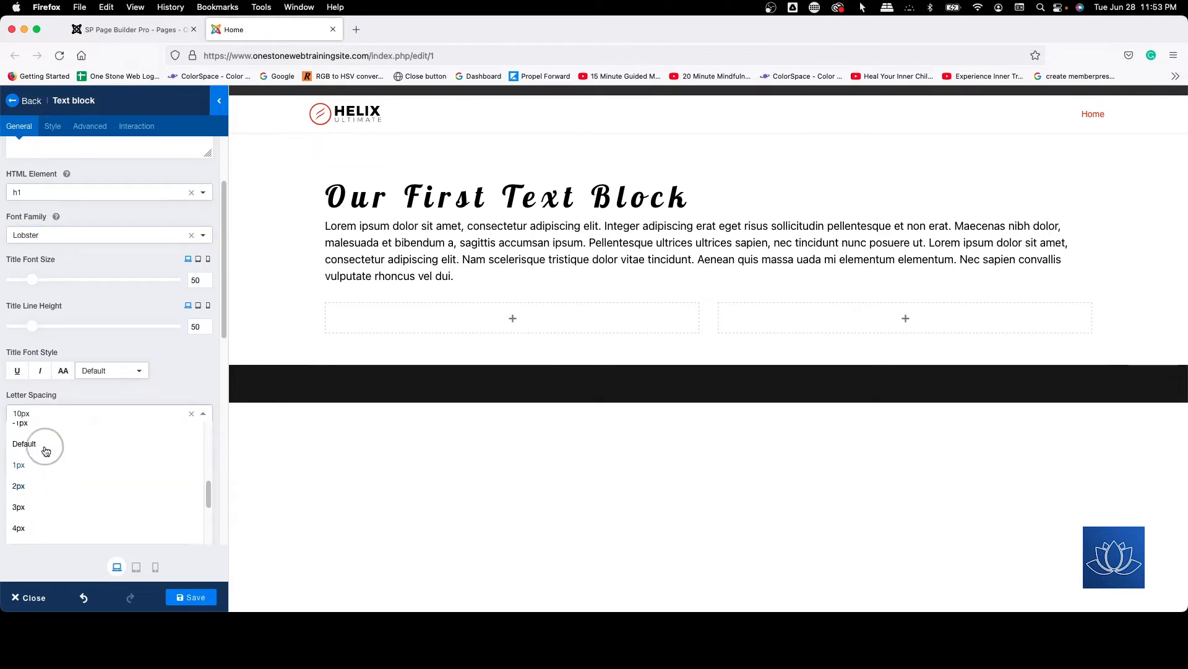
left_click(46, 456)
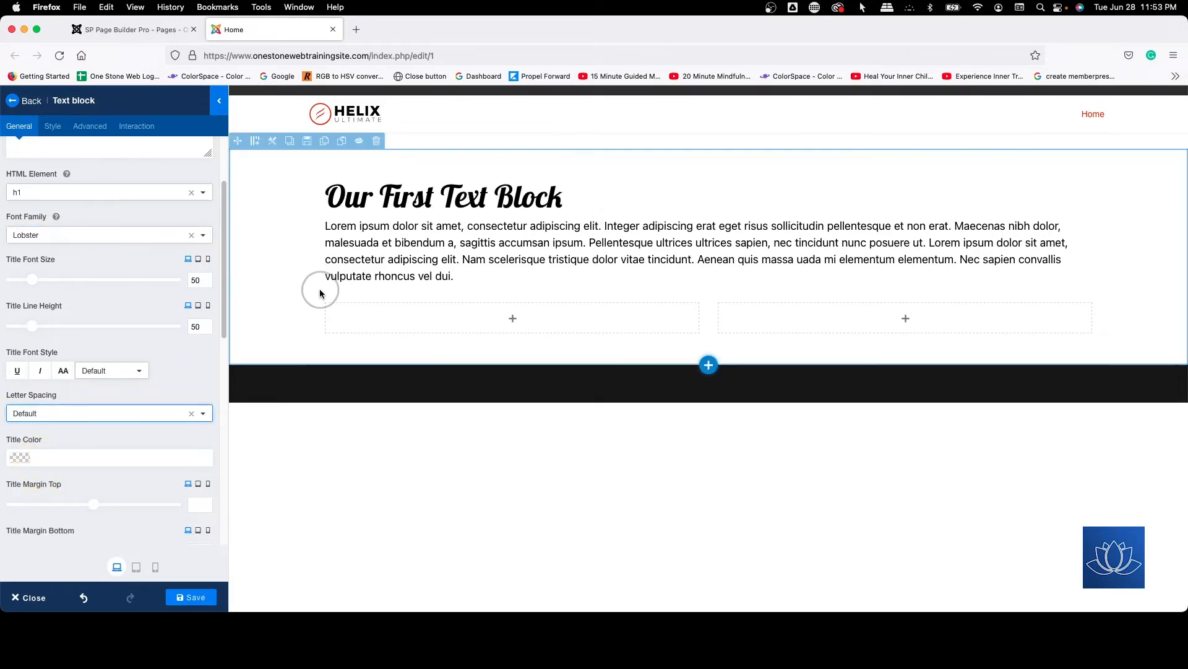
Step: Set the title color to red #ff0000 and shift its hue to blue, #0600ff
scroll(97, 255, "down", 3)
scroll(97, 254, "down", 5)
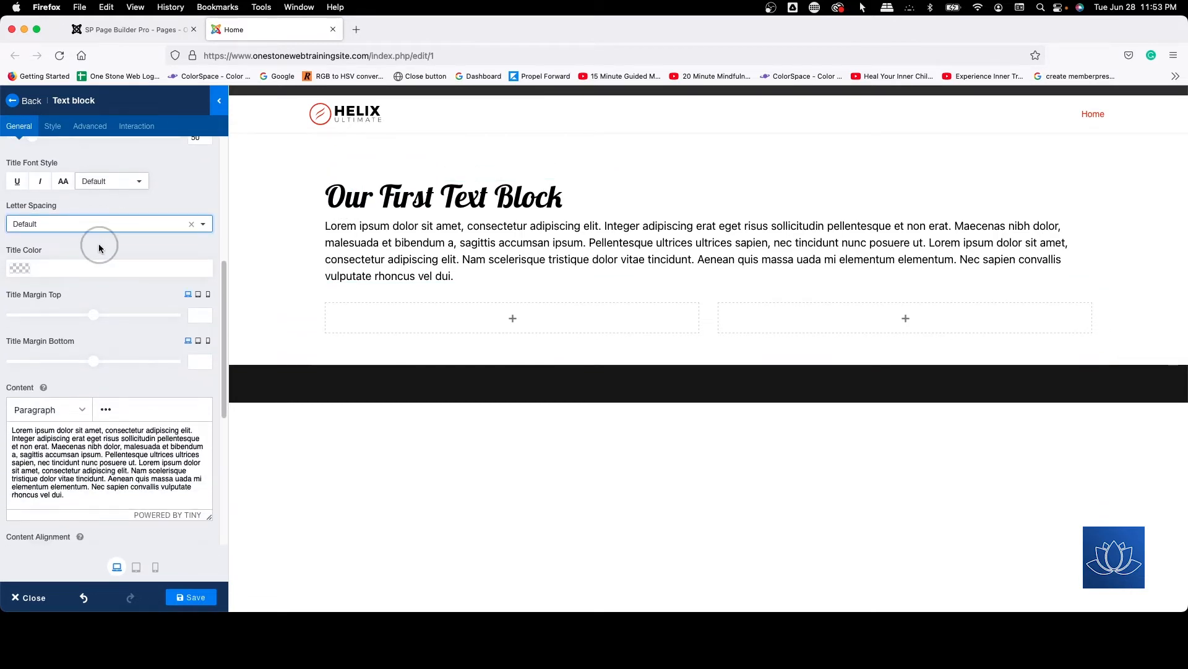
left_click(58, 269)
left_click(148, 286)
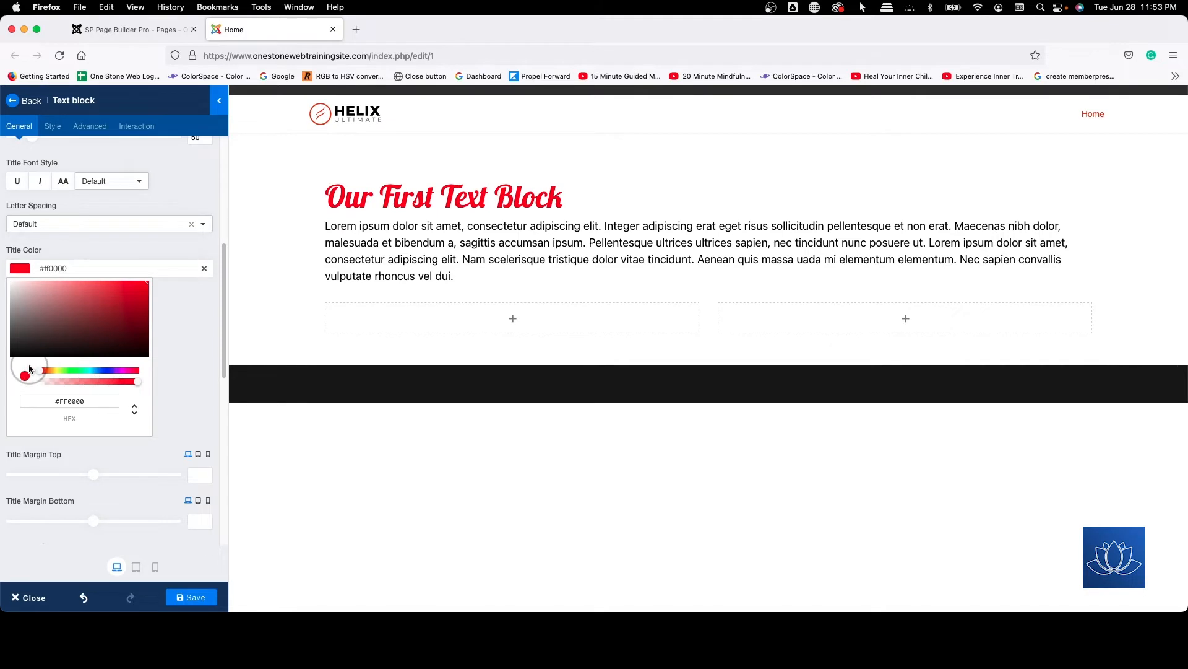
left_click_drag(41, 374, 106, 371)
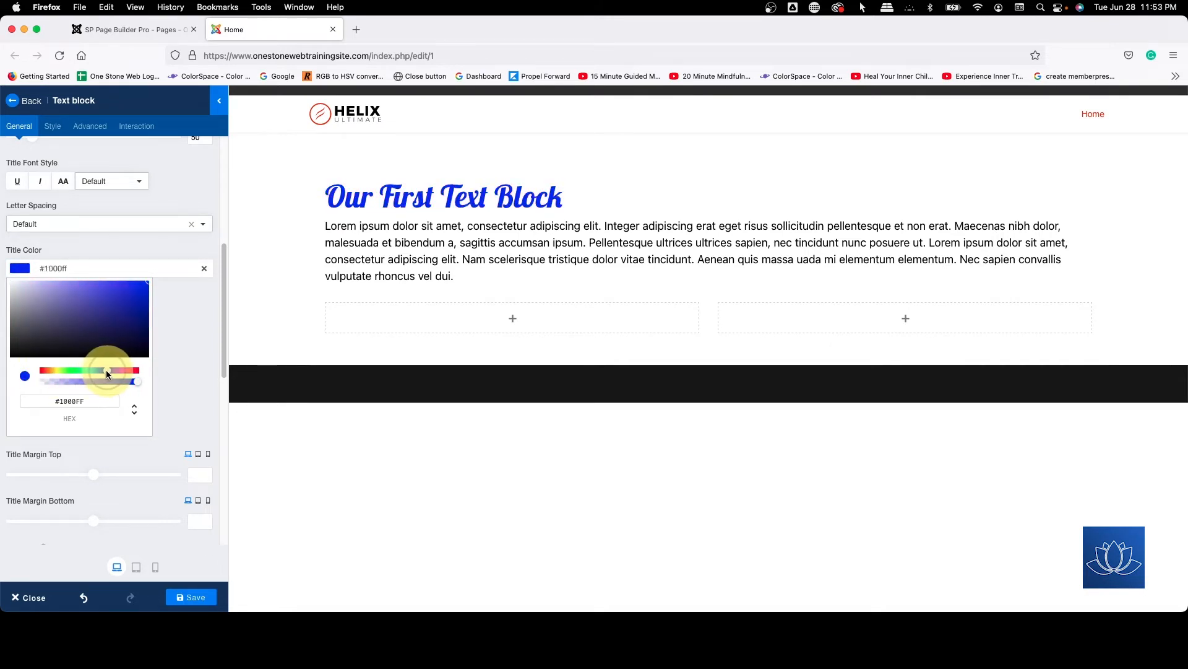
Step: Set the title color to pure blue with the hex value #0000ff
left_click(100, 406)
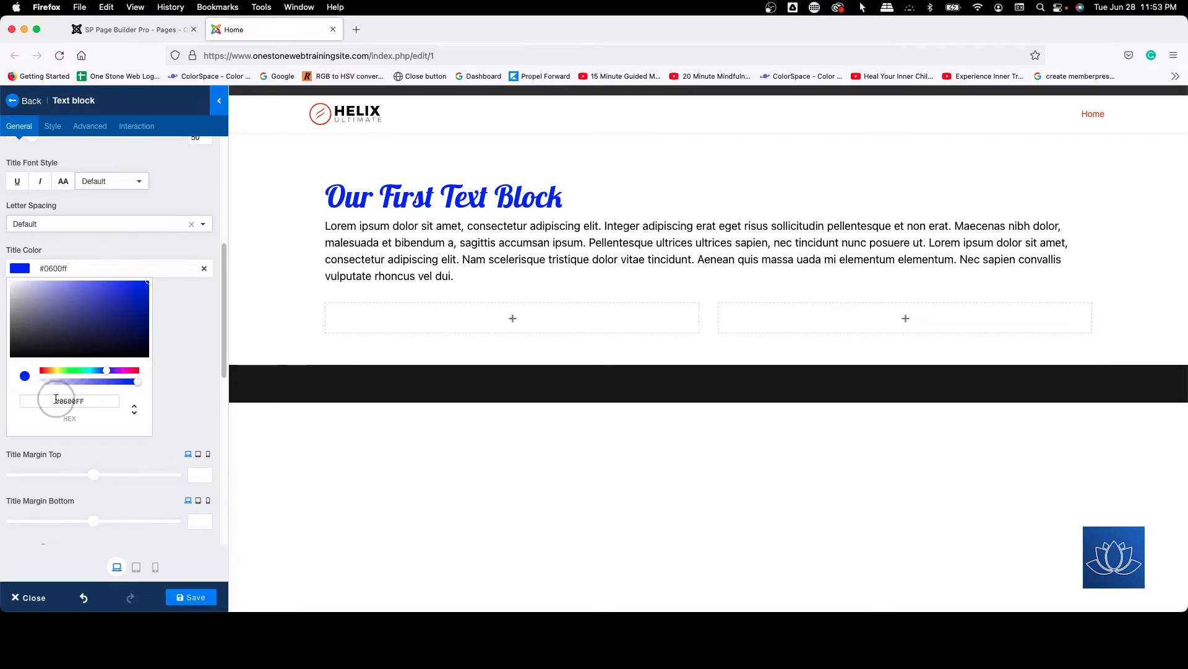
left_click_drag(61, 401, 133, 404)
type("0000ff")
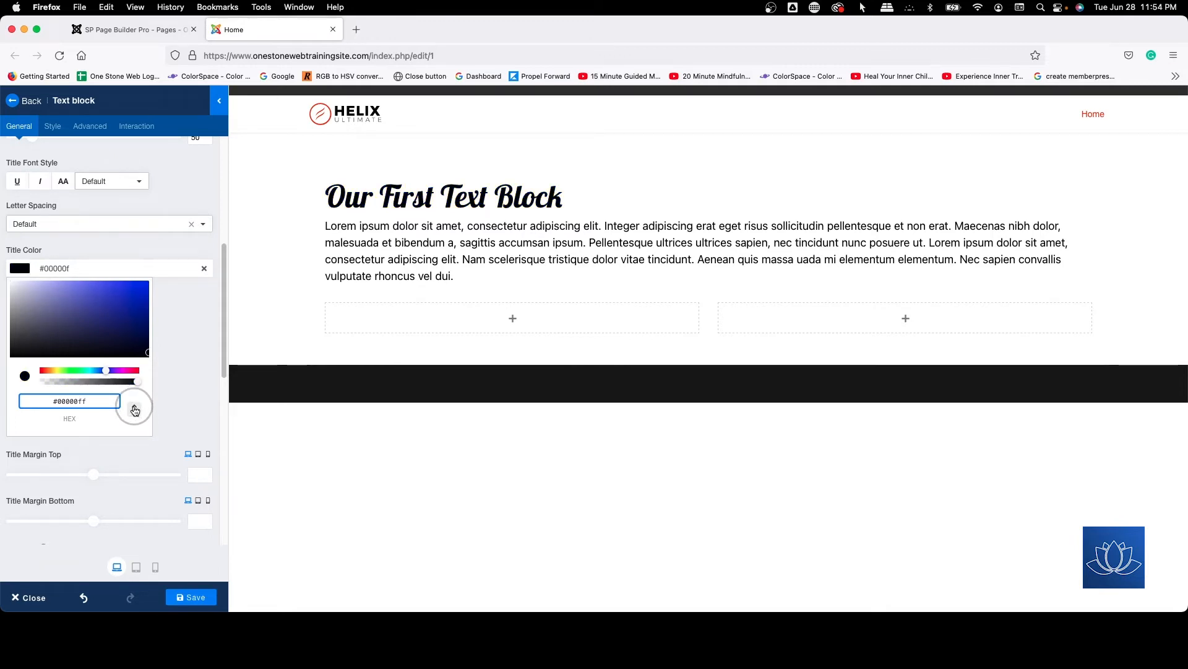
left_click(184, 416)
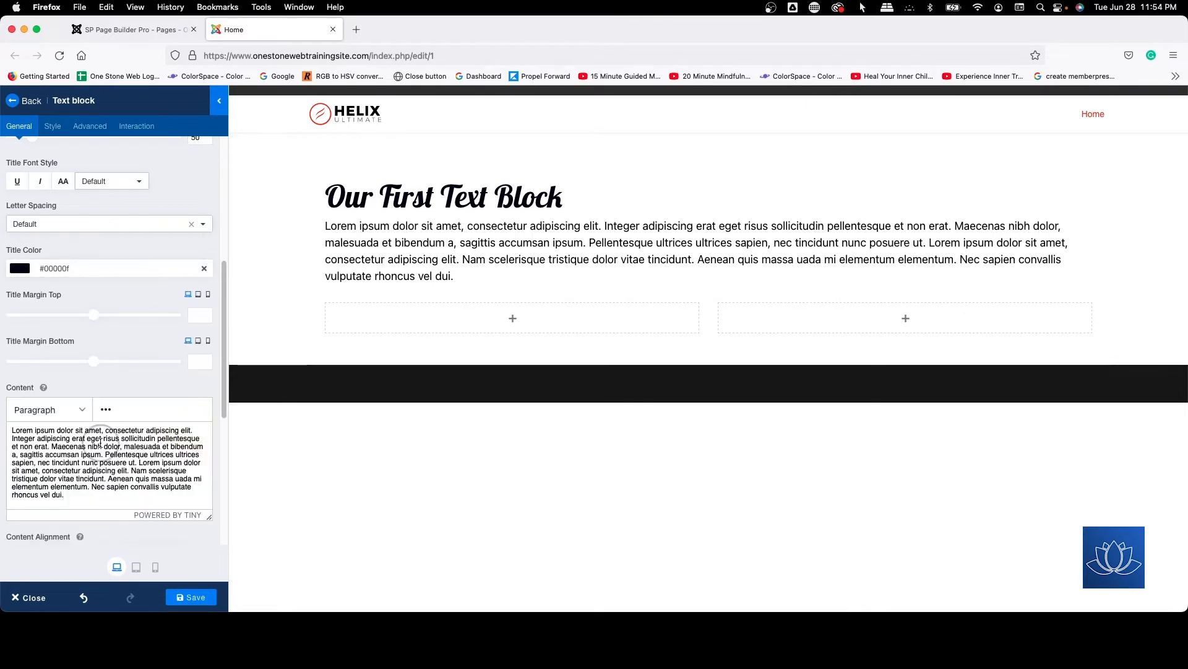
left_click(97, 268)
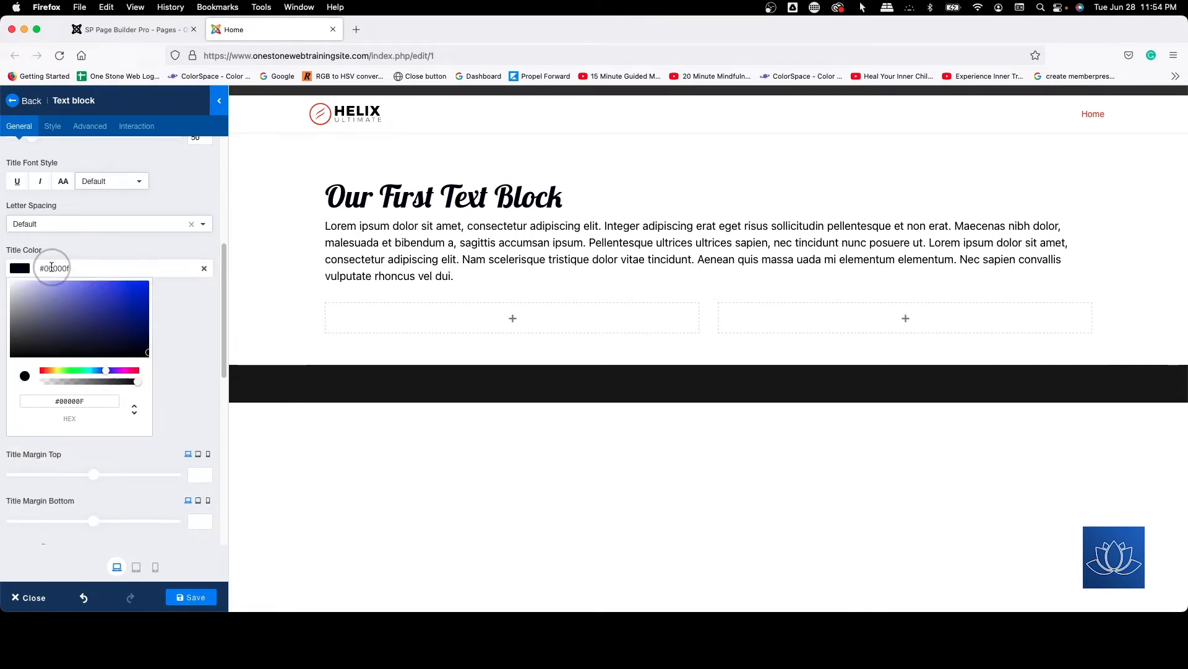
left_click(54, 268)
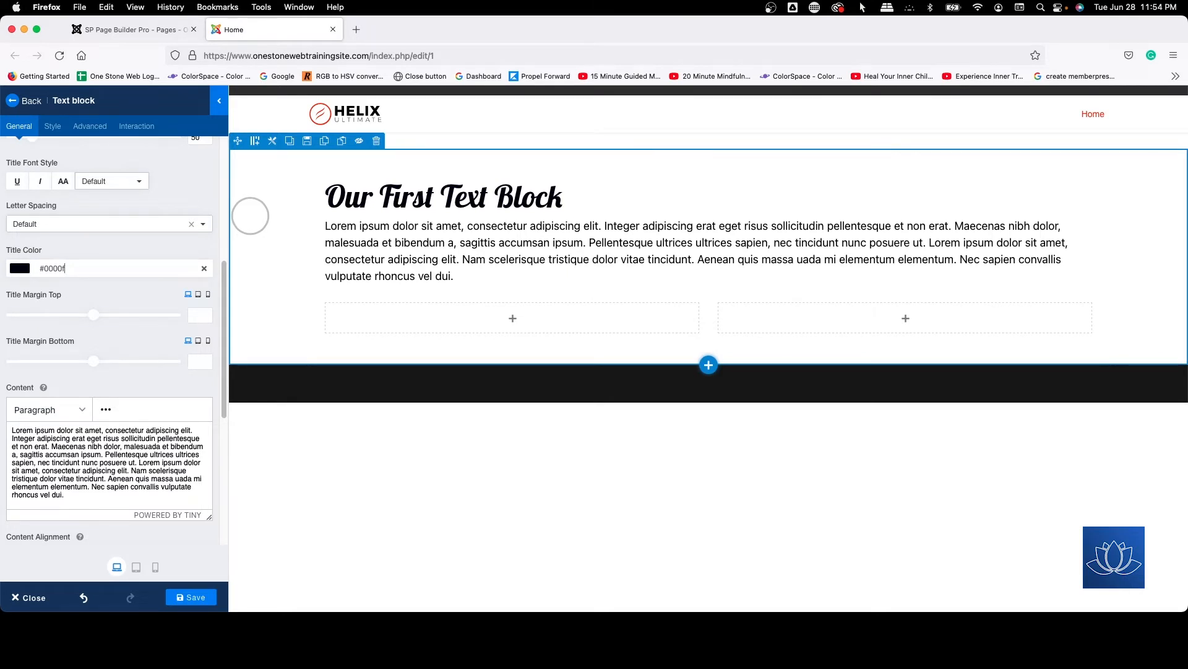
type("ff")
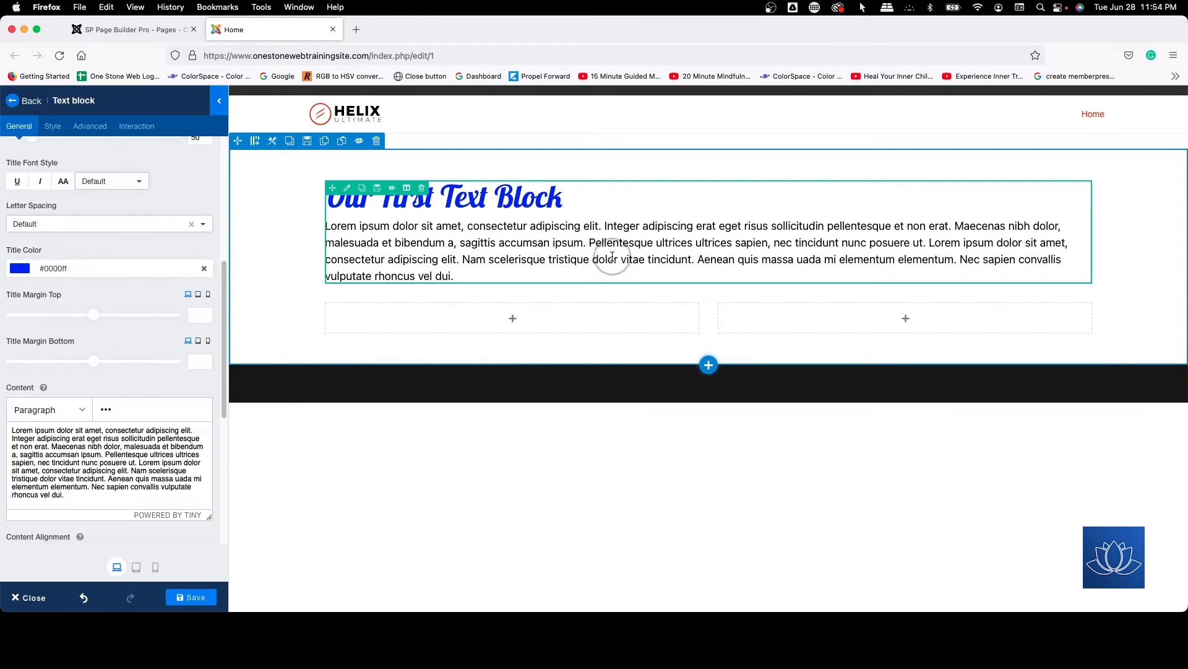
Step: Try a top margin of 59 on the title, then reduce it to 0
scroll(124, 248, "down", 1)
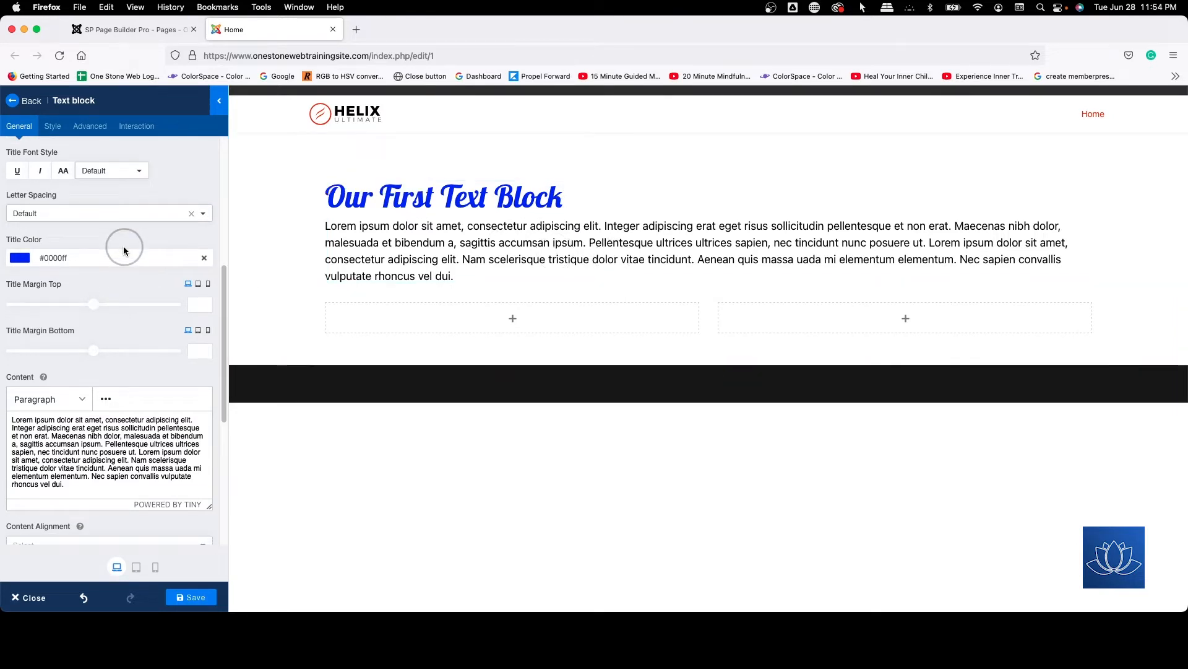
scroll(124, 247, "down", 3)
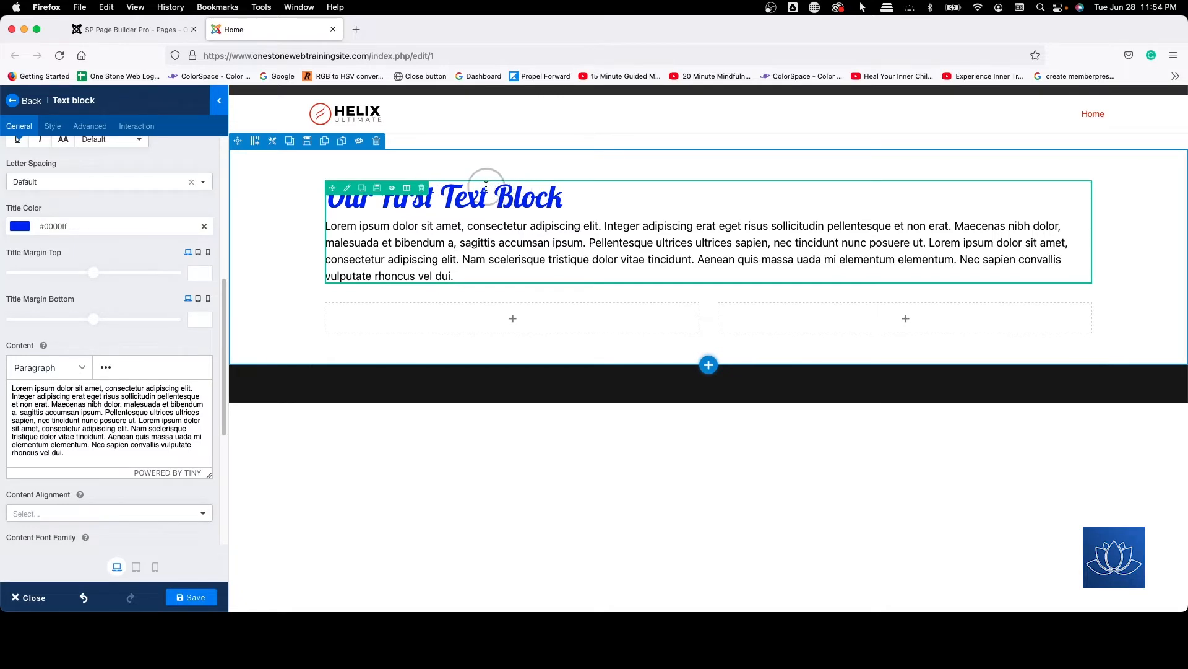
left_click_drag(86, 278, 35, 273)
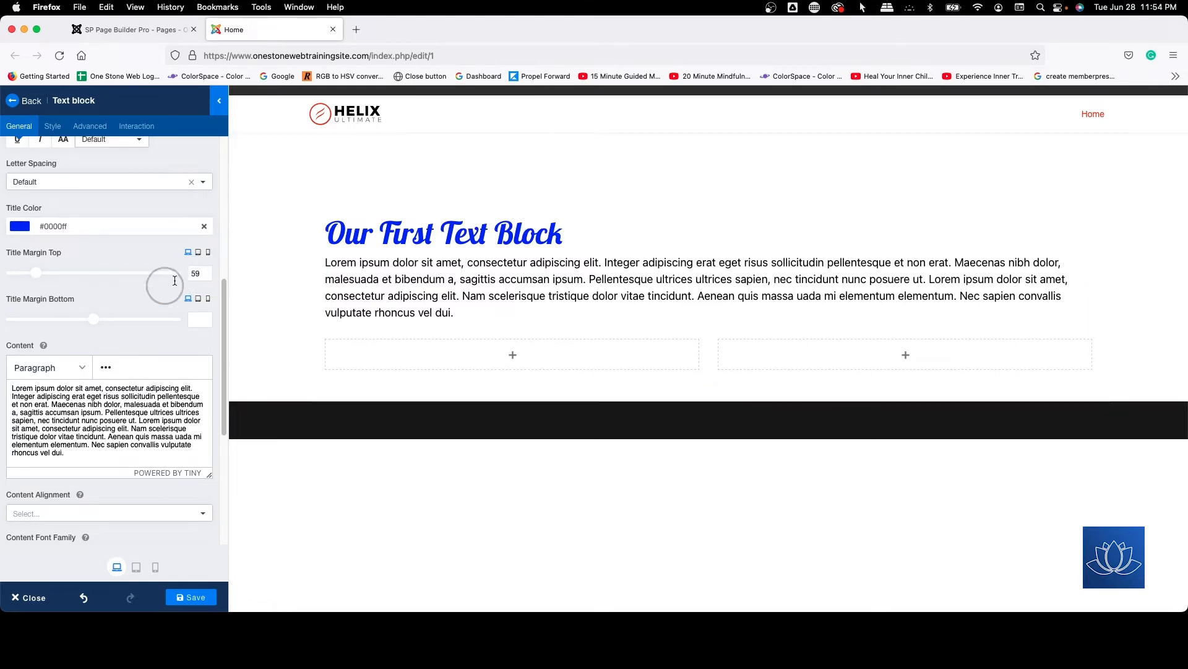
left_click_drag(38, 276, 13, 279)
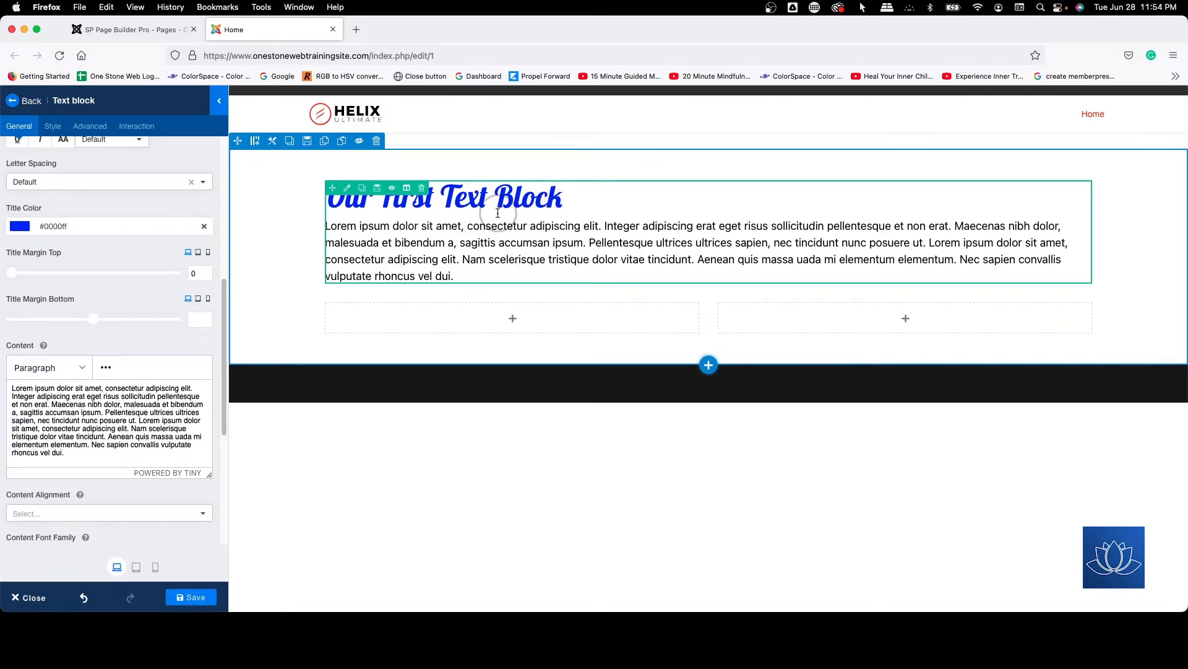
Step: Try bottom margins of 0 and 200 on the title and settle on 10
left_click_drag(85, 320, 7, 327)
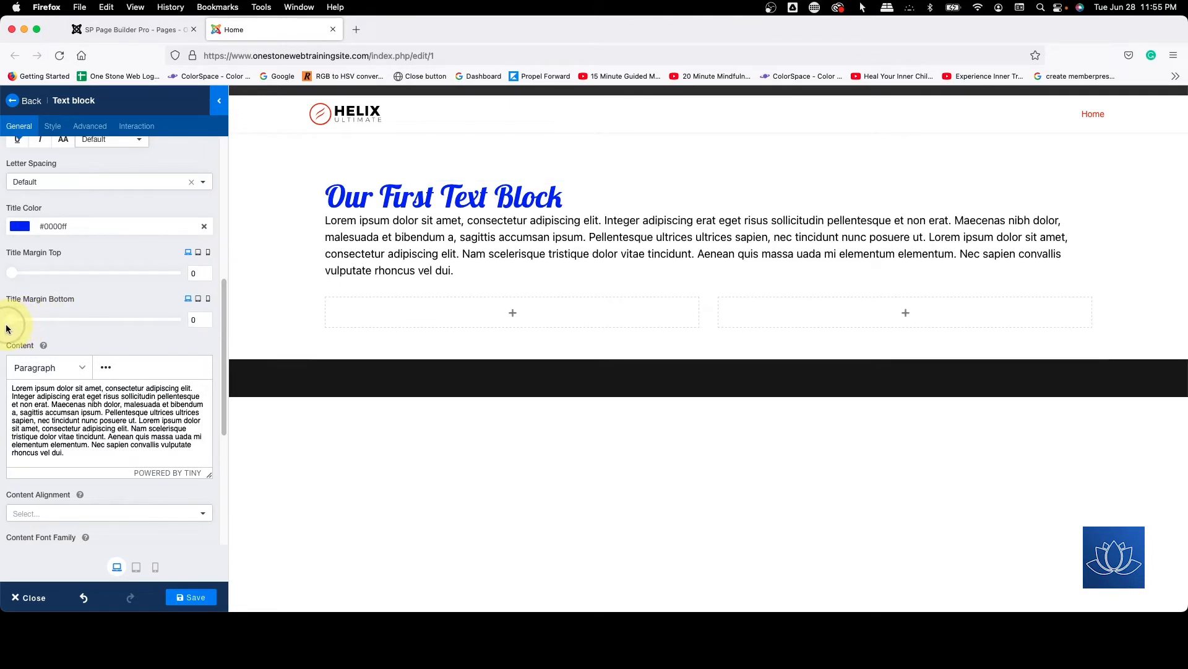
right_click(13, 326)
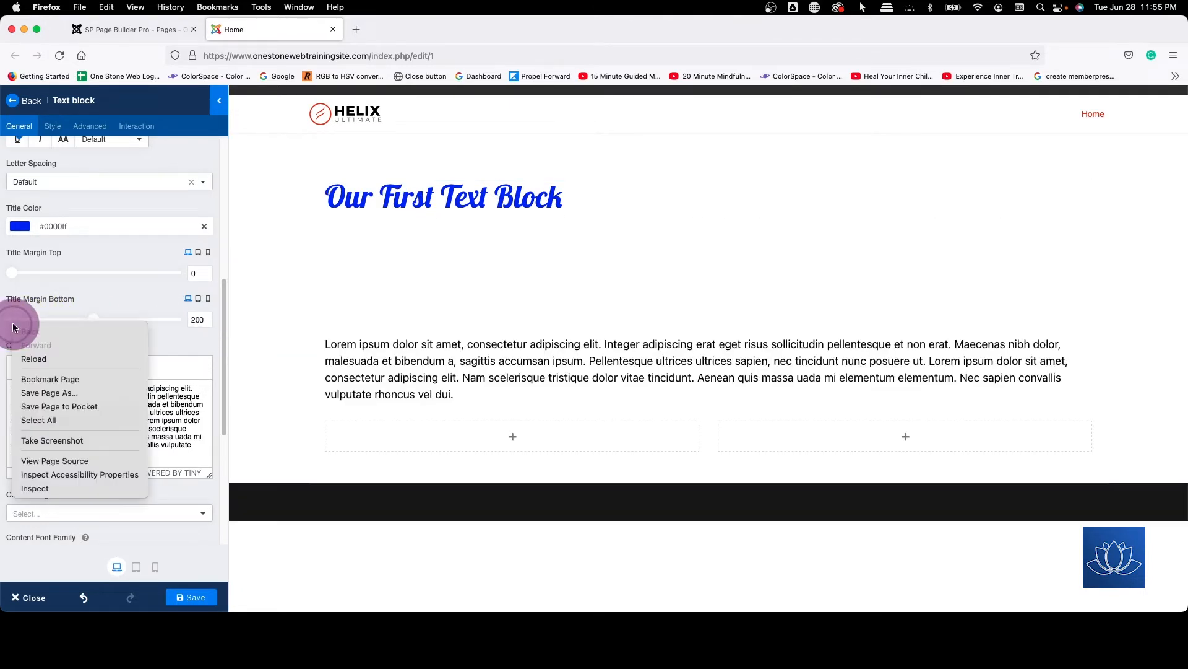
left_click(112, 332)
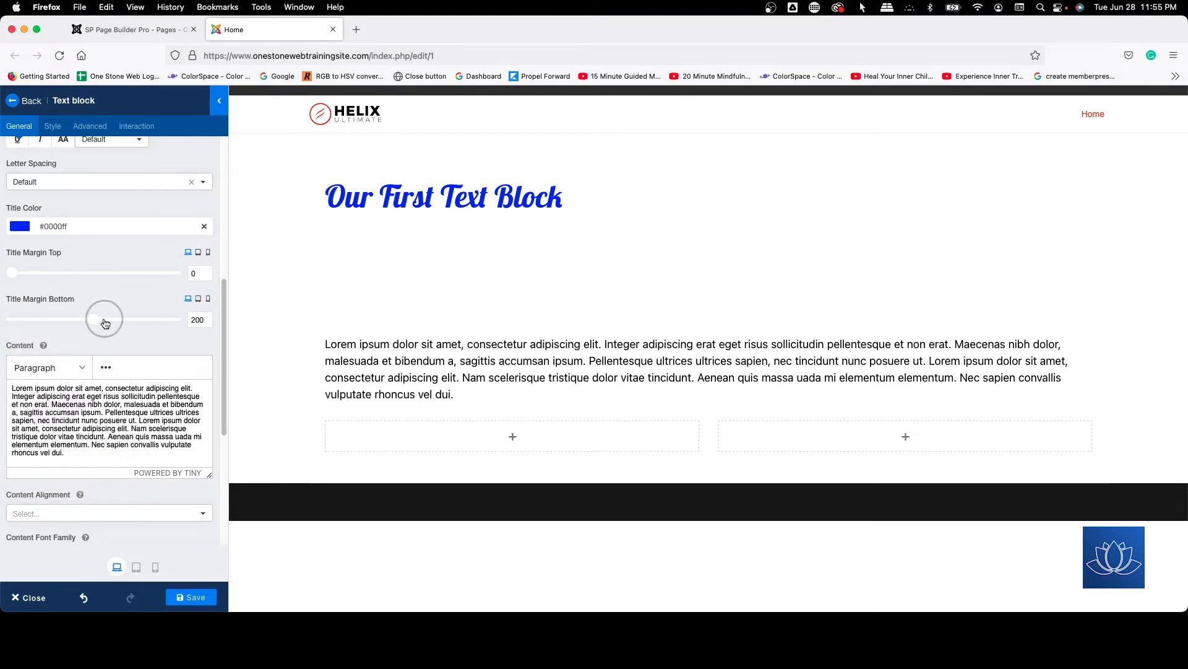
left_click_drag(86, 320, 17, 321)
left_click(199, 320)
double_click(199, 321)
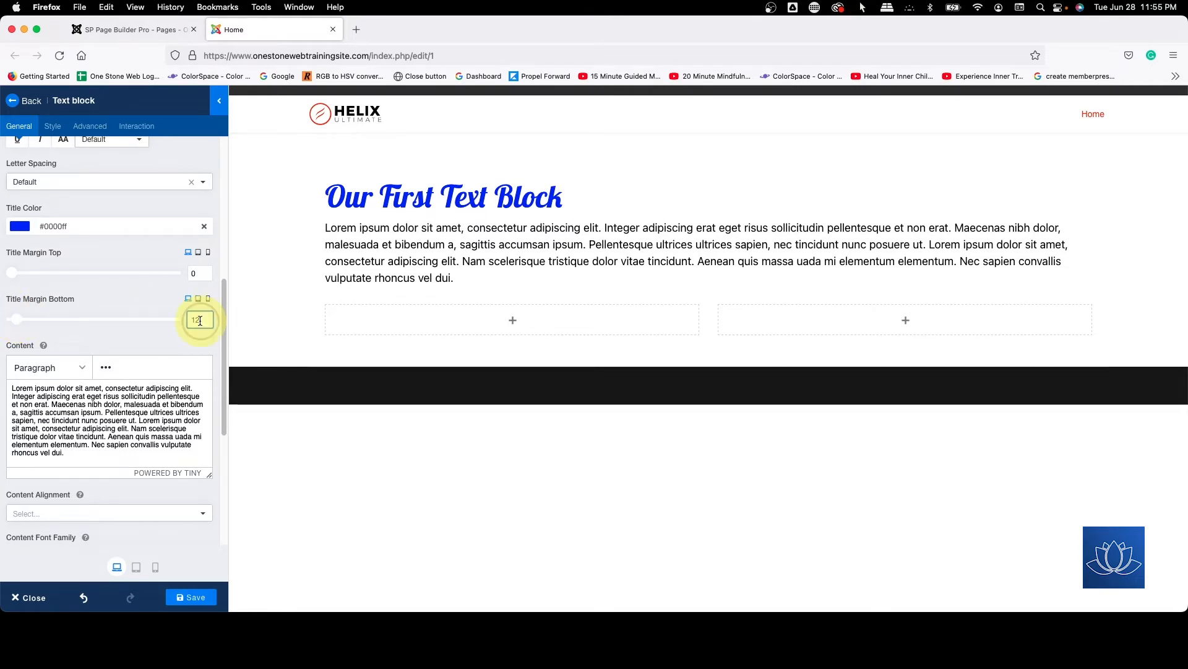
type("10")
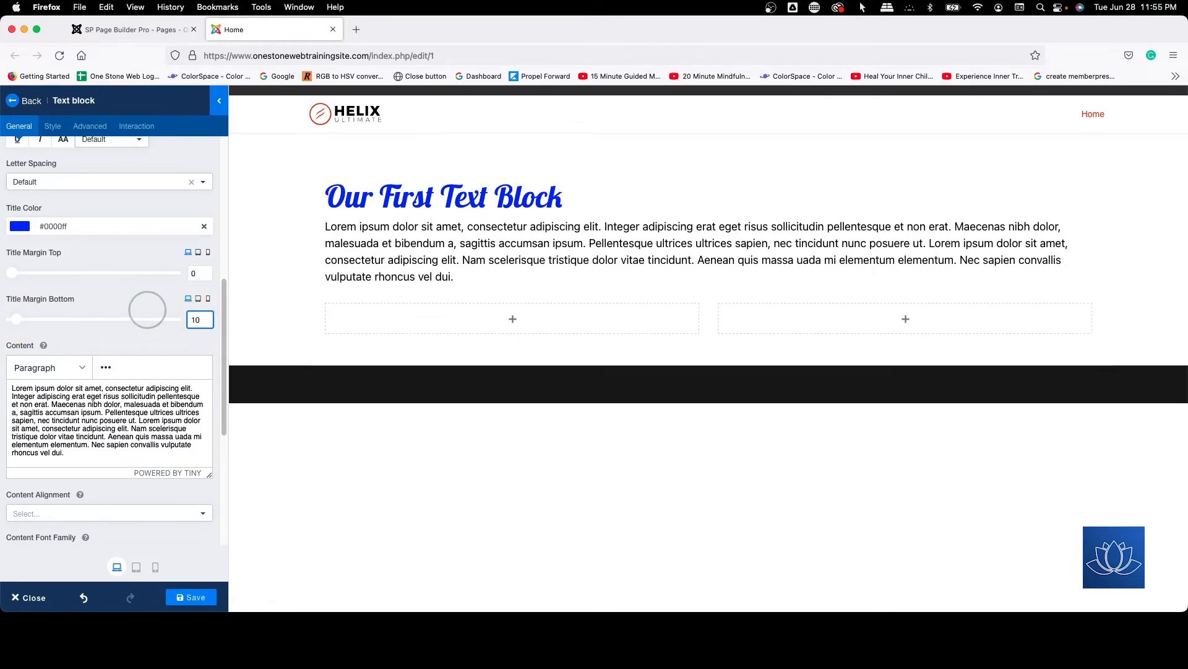
left_click(184, 341)
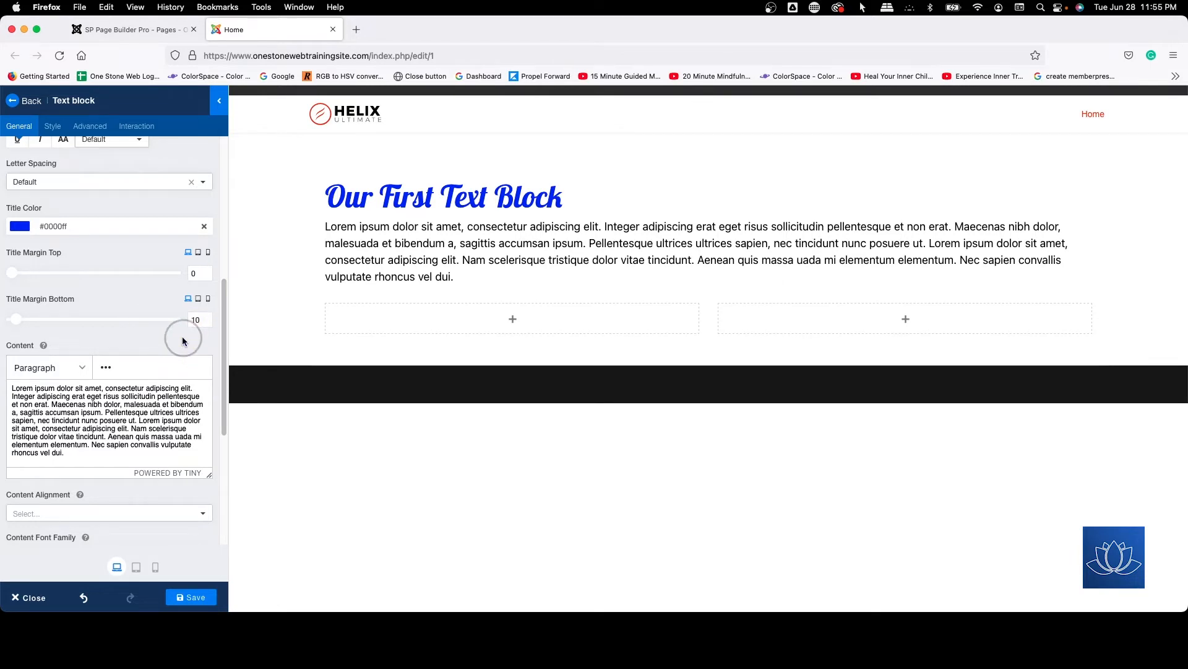
Step: Check the title's top and bottom margin settings in the tablet and mobile previews, returning to the desktop view
left_click(199, 253)
left_click(209, 253)
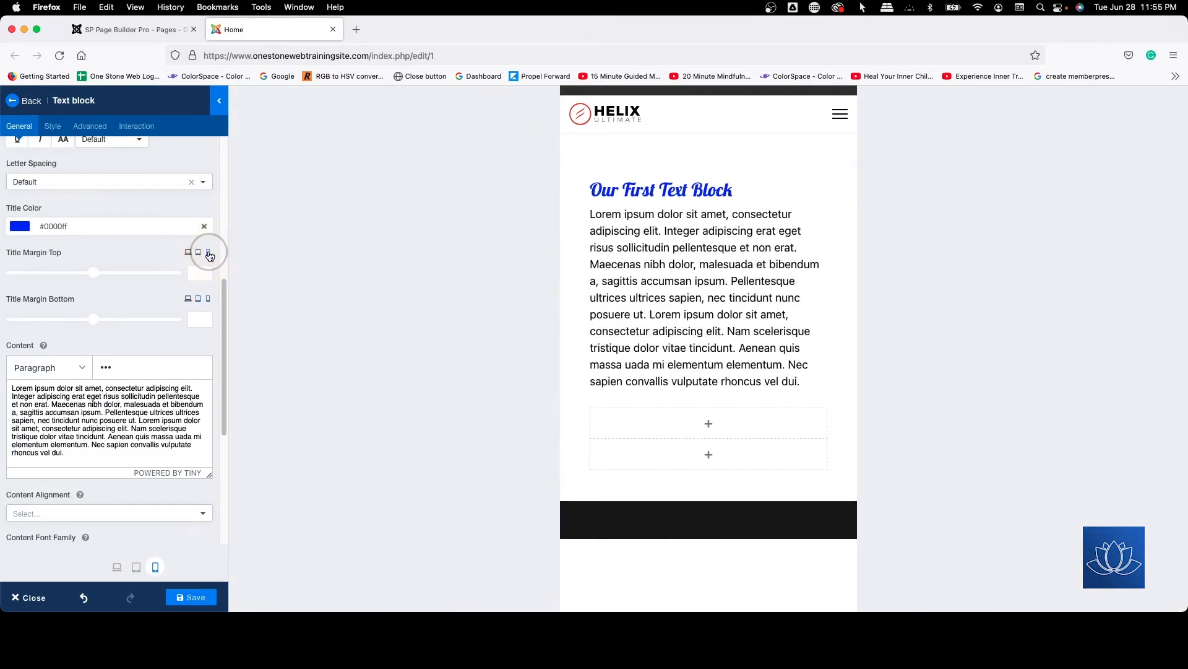
left_click(188, 254)
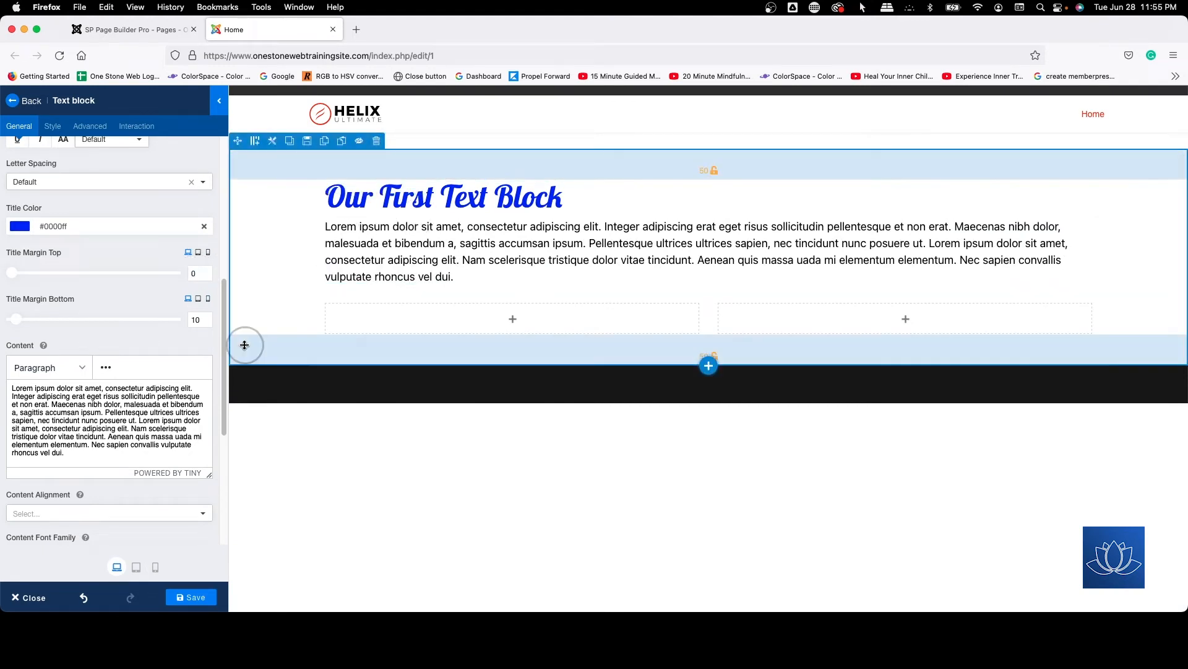
left_click(198, 300)
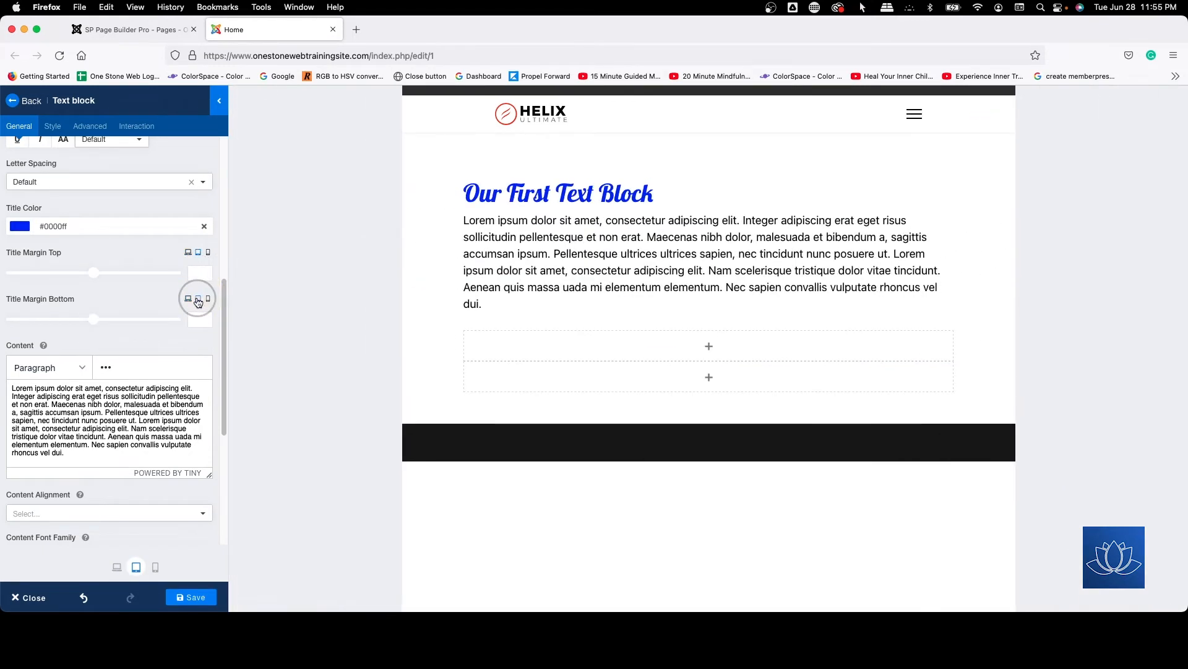
left_click(208, 299)
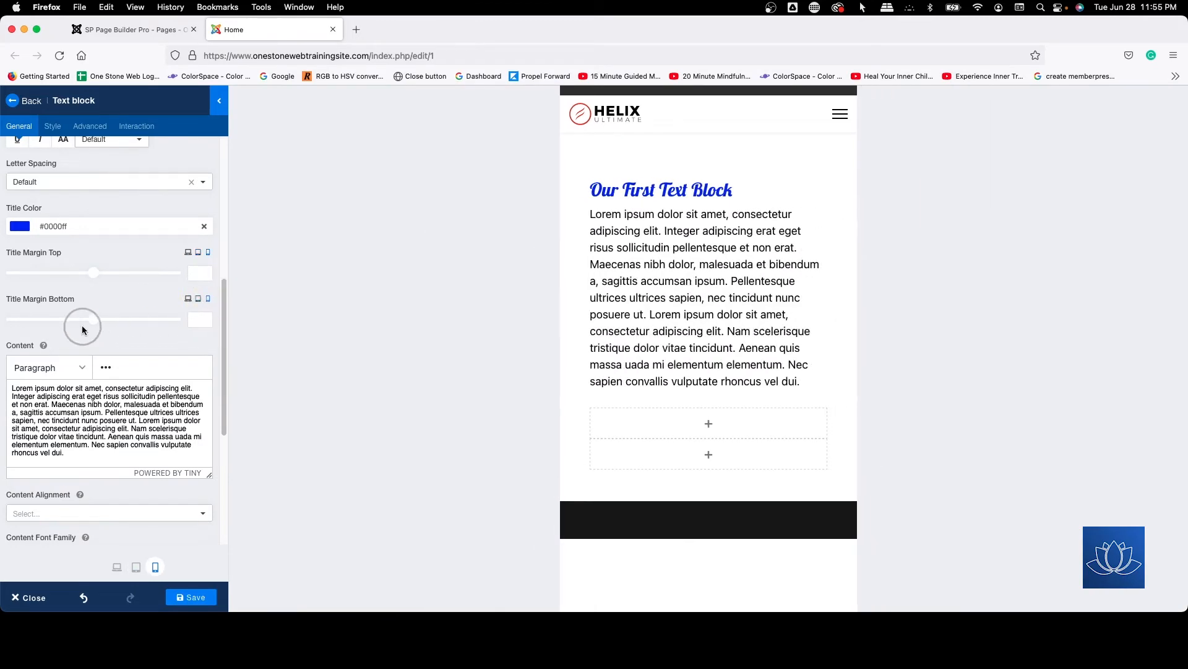
left_click(188, 298)
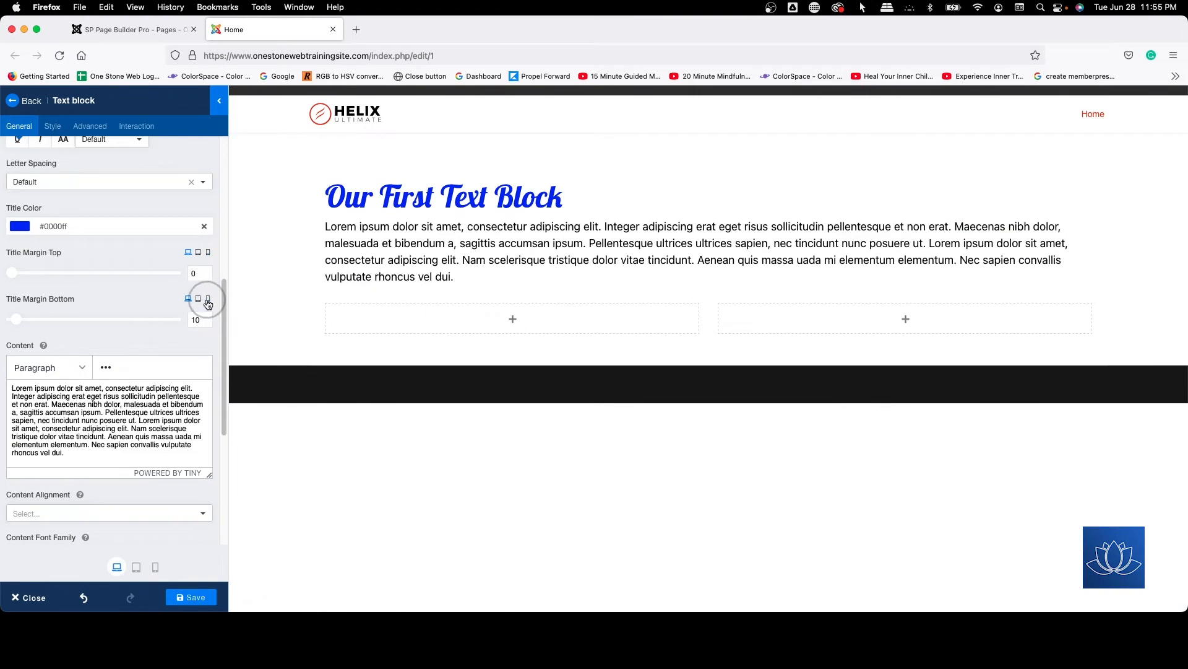
Step: Set the title's bottom margin to 5 for mobile only and return to the desktop view
left_click(208, 300)
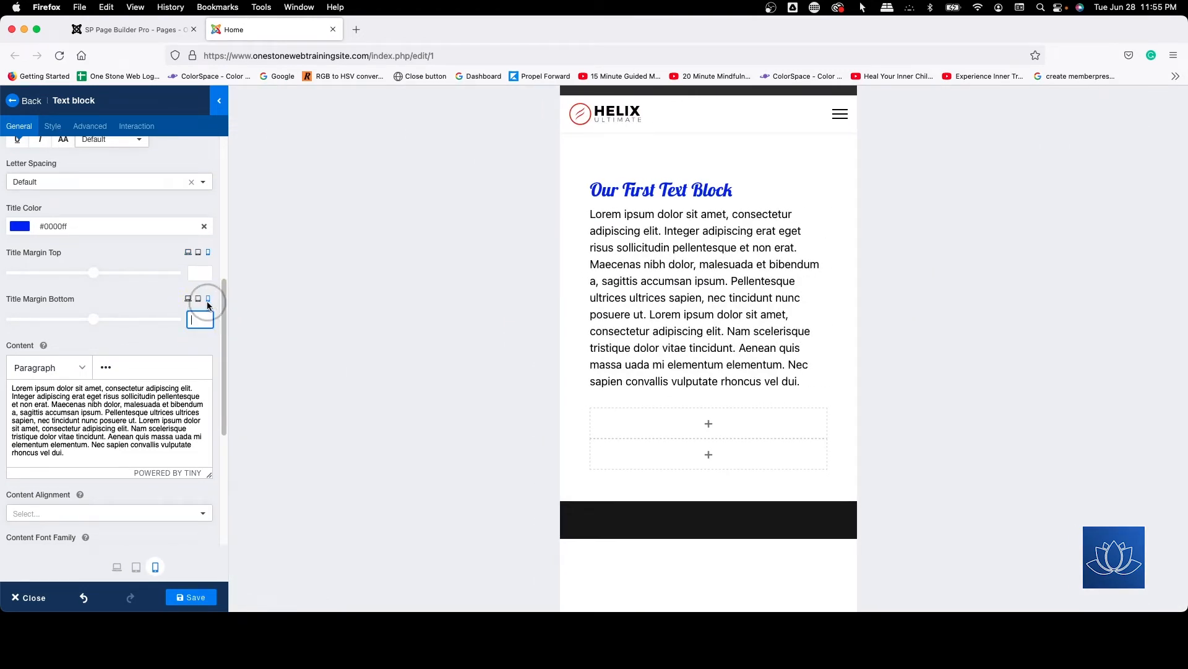
type("5")
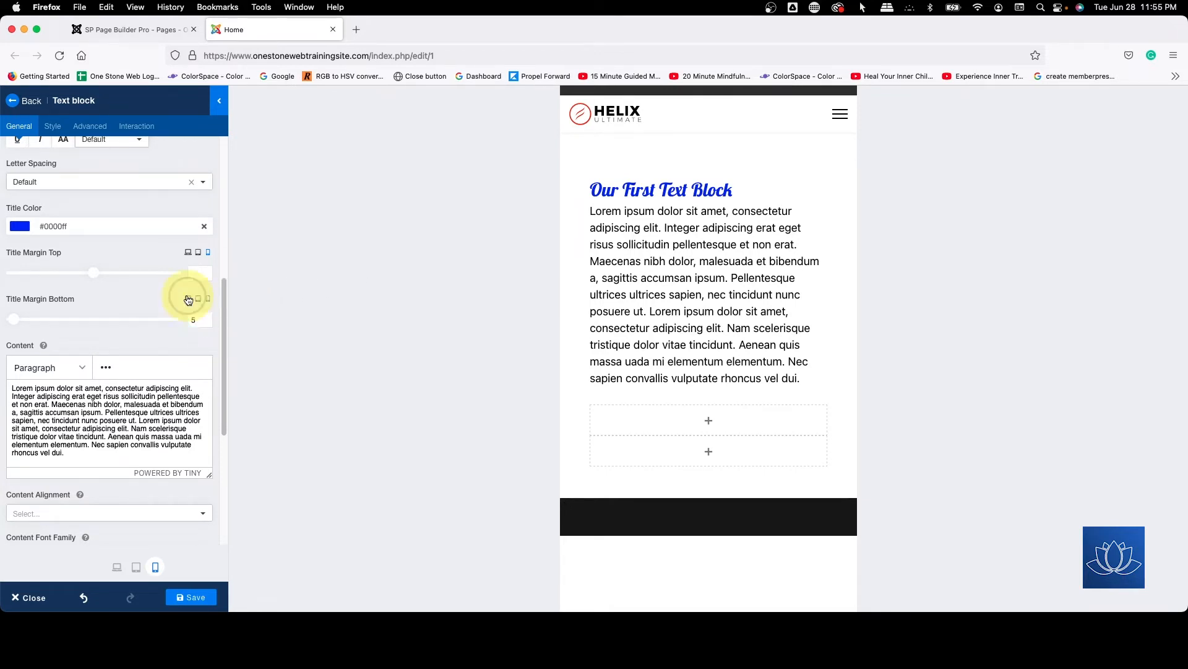
left_click(188, 299)
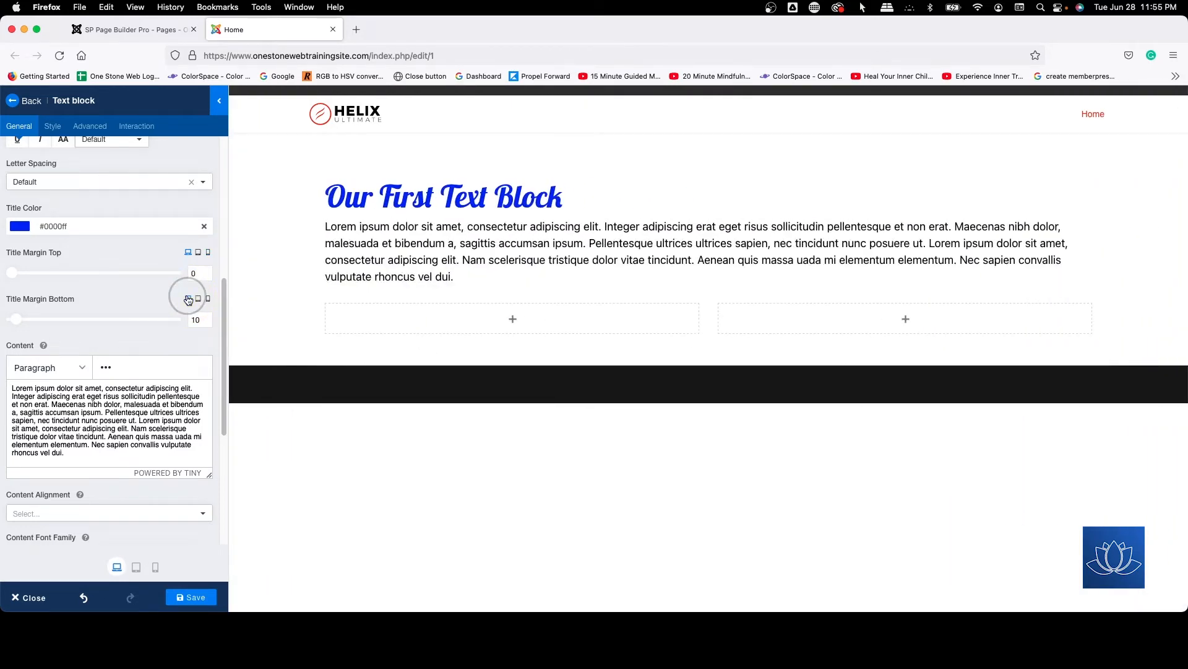
Step: Try a 24pt font size in the content editor without selecting any text
scroll(132, 296, "up", 2)
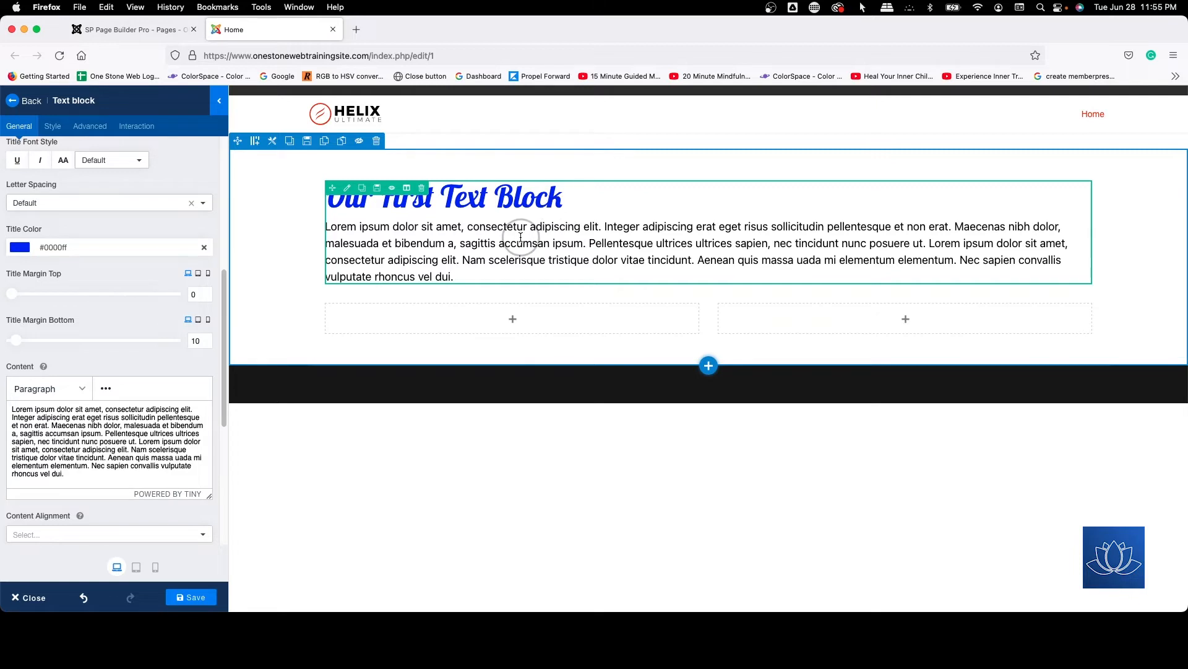
scroll(127, 265, "down", 4)
scroll(128, 267, "down", 1)
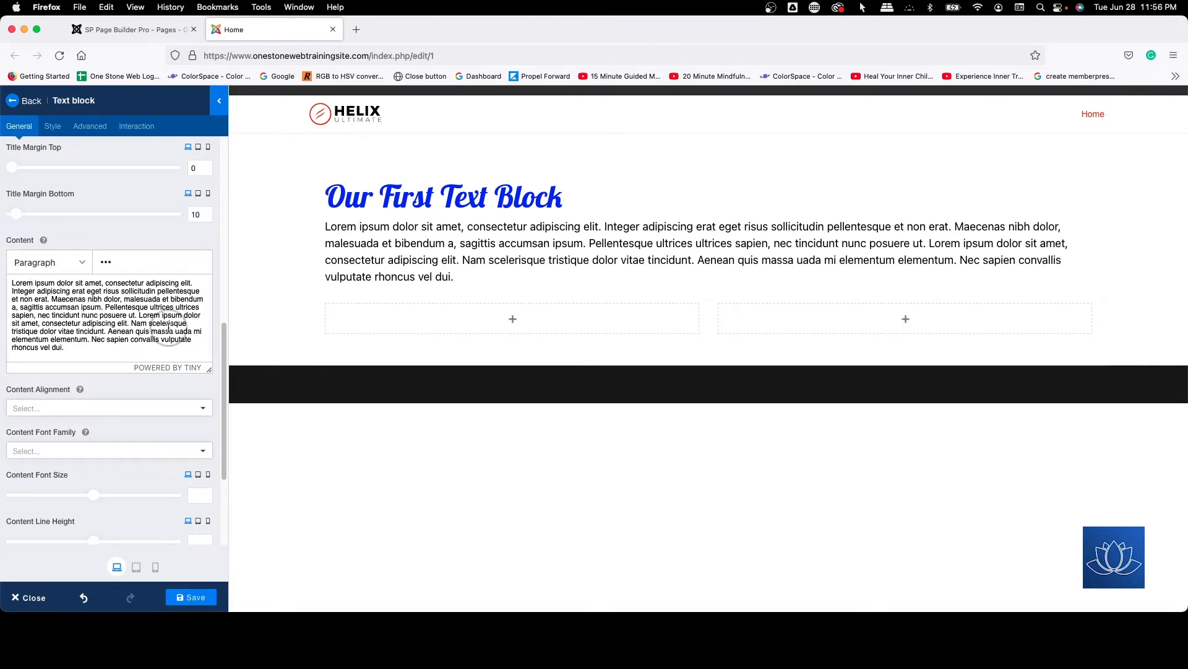
left_click(105, 261)
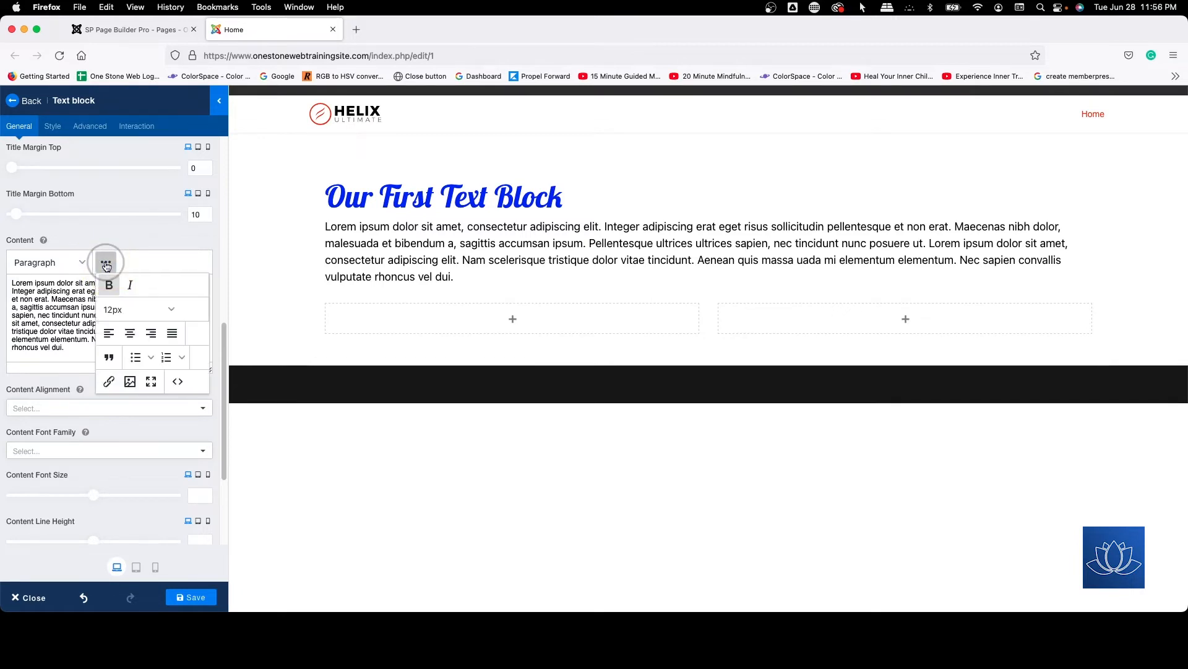
left_click(155, 315)
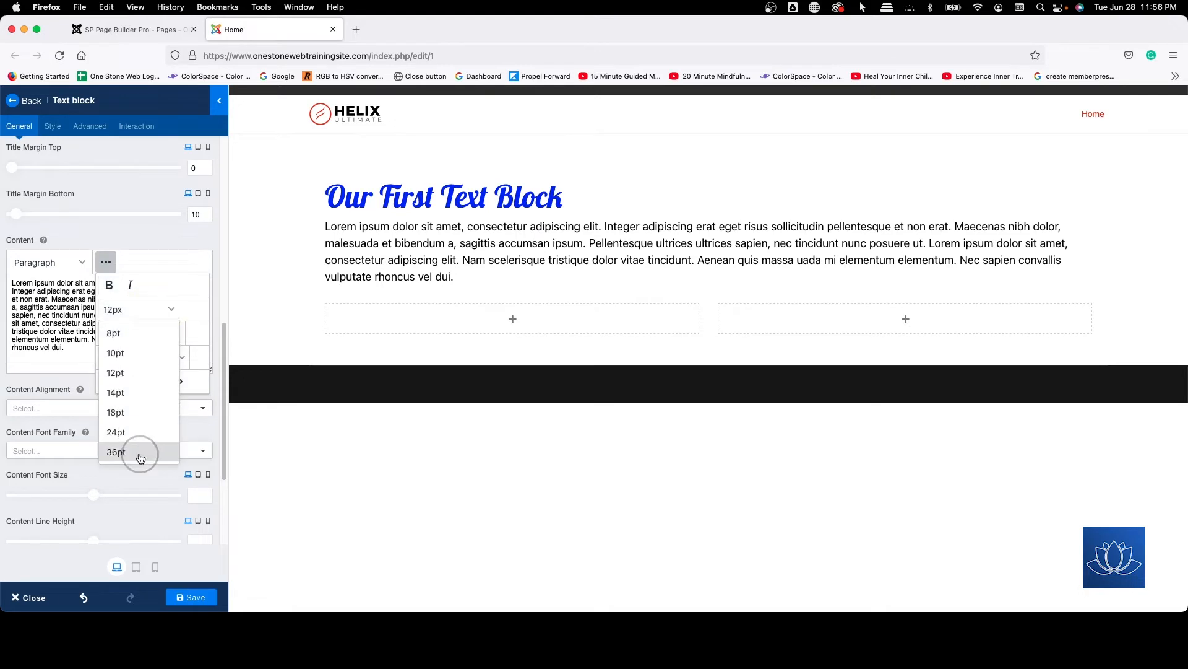
left_click(118, 432)
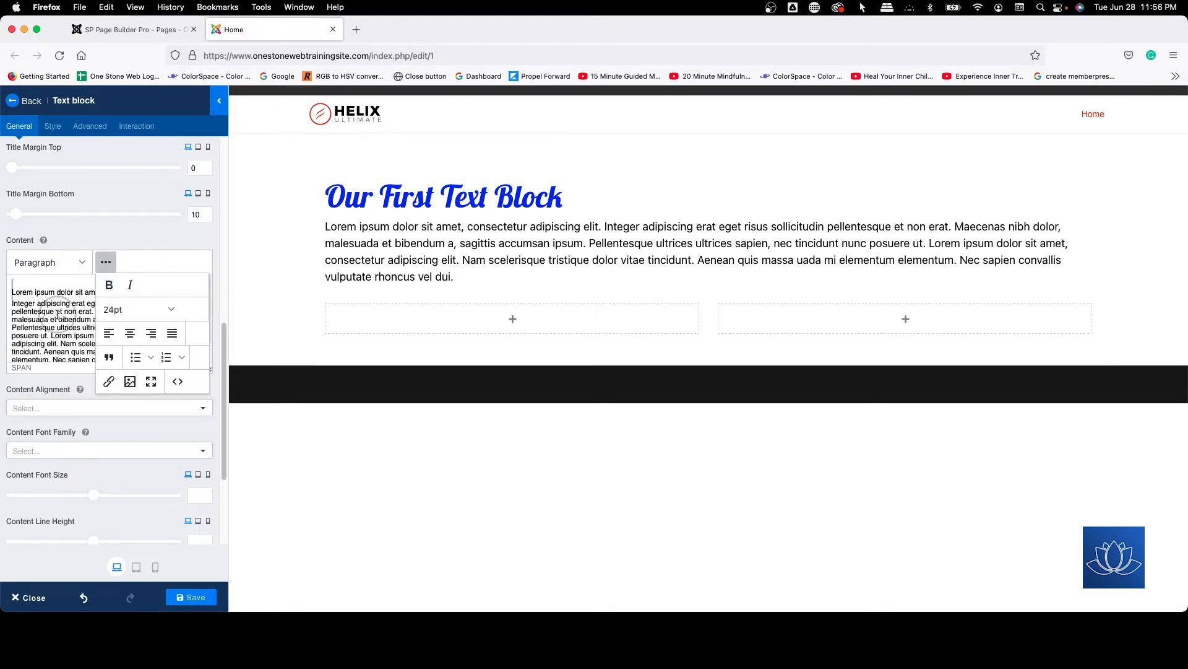
Step: Select all of the content text, try it at 18pt and set its font size to 8pt
left_click(106, 262)
left_click_drag(14, 290, 132, 363)
left_click(105, 262)
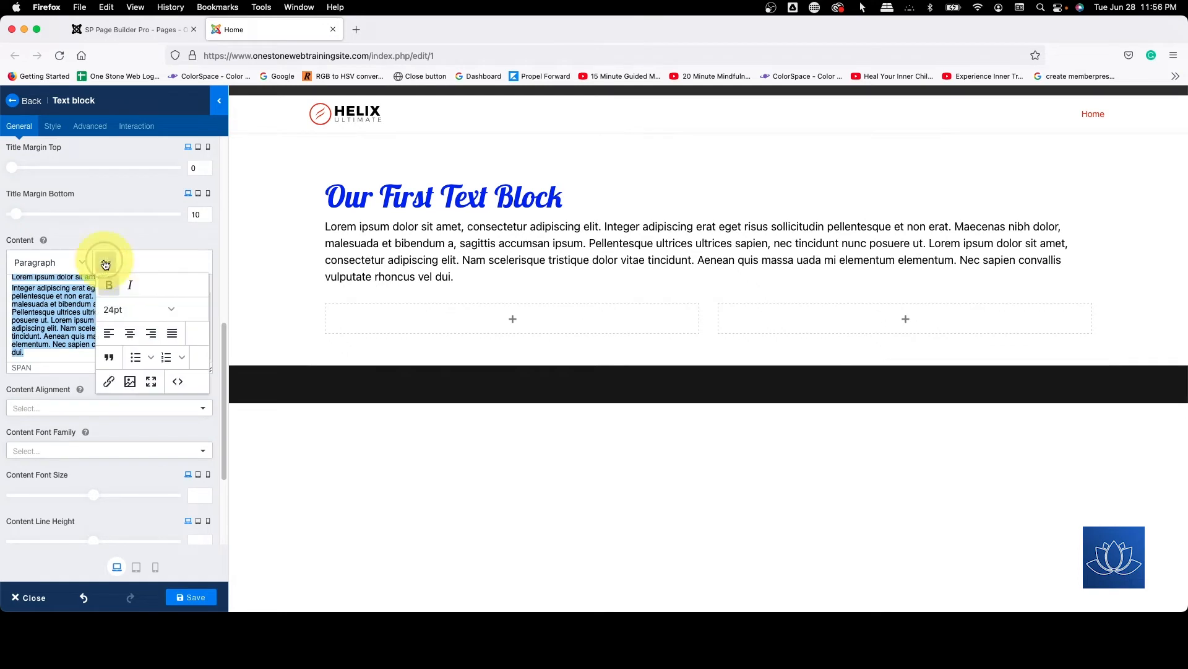
left_click(120, 309)
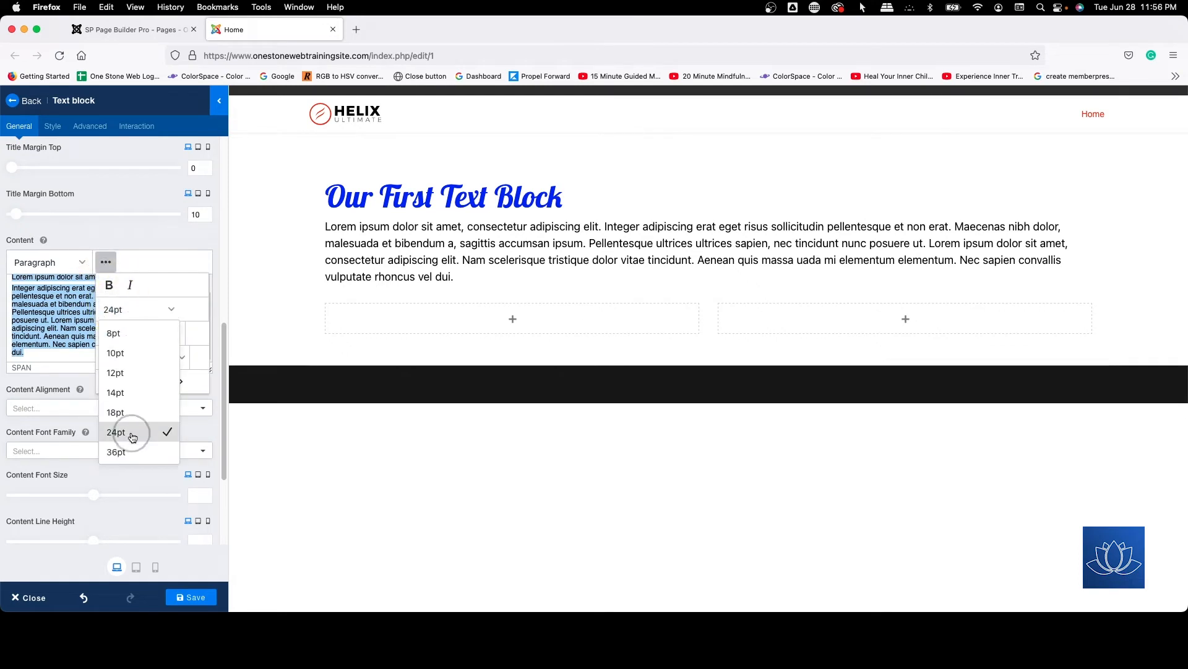
left_click(124, 412)
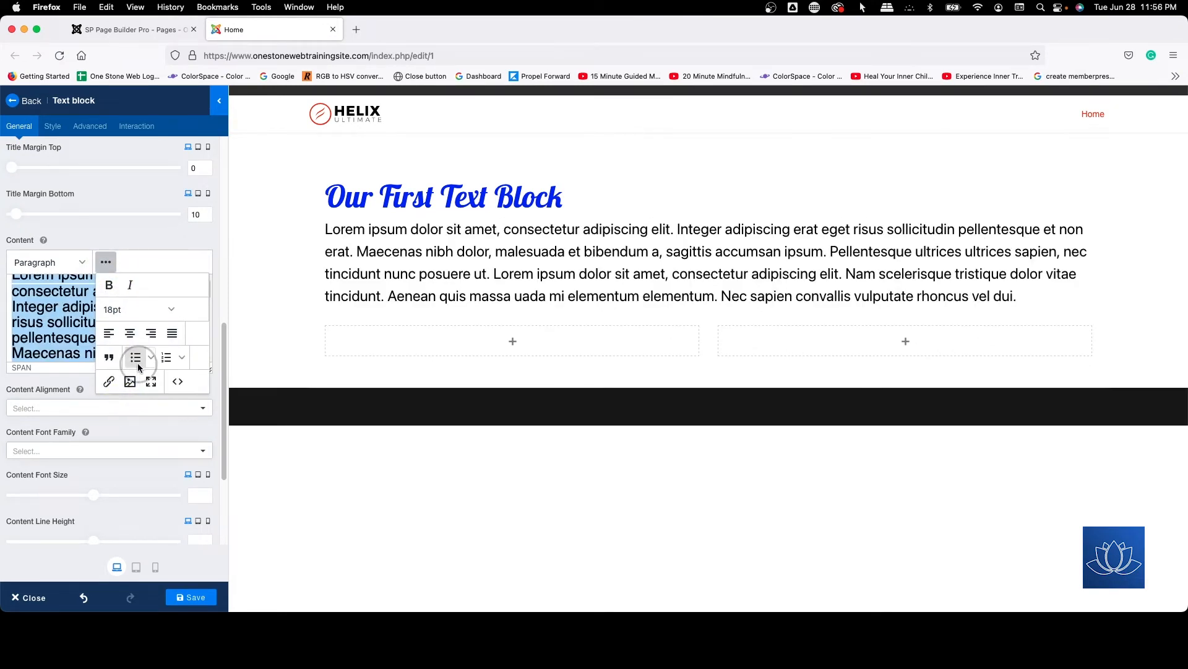
left_click(142, 309)
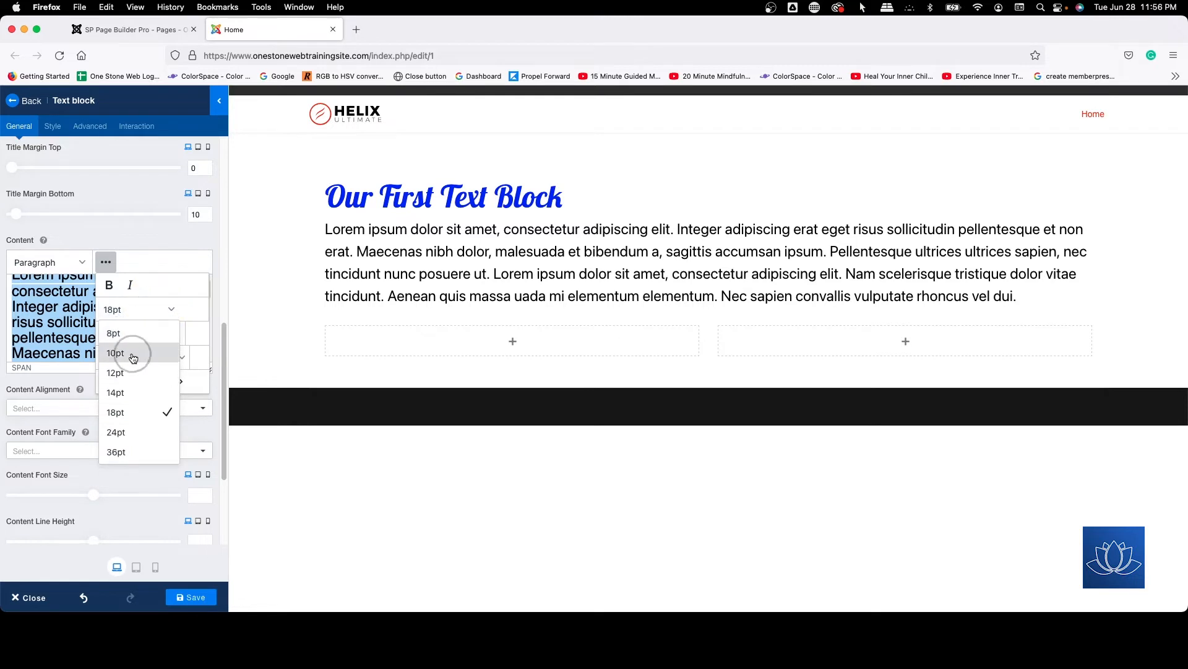
left_click(114, 334)
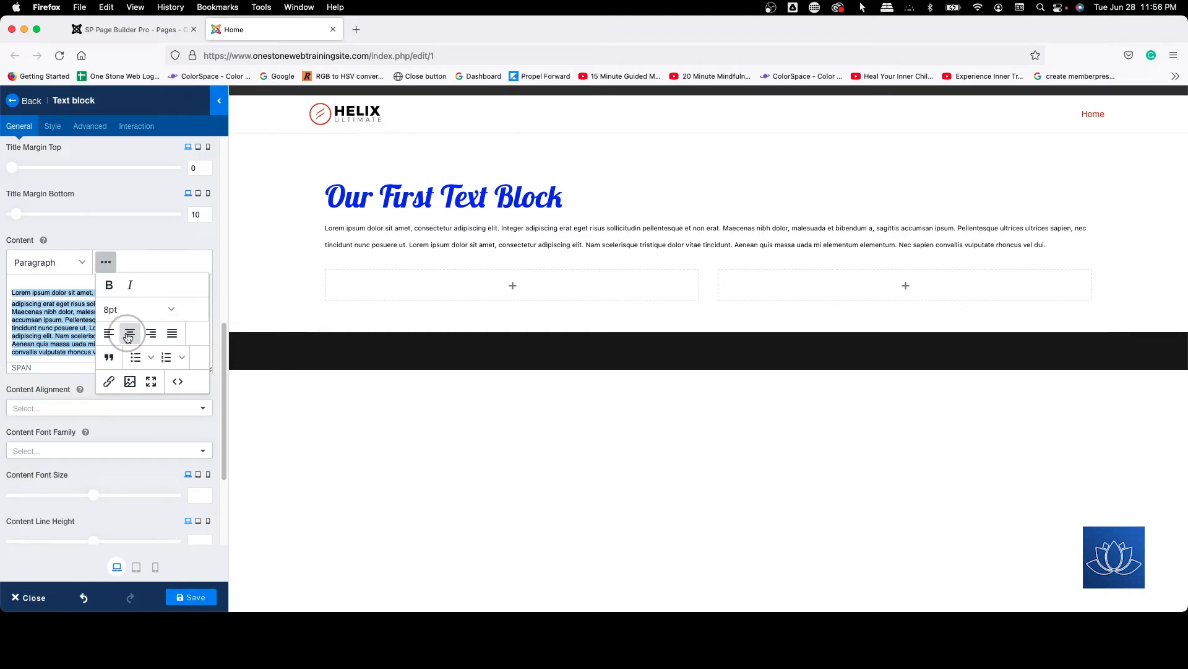
left_click(134, 310)
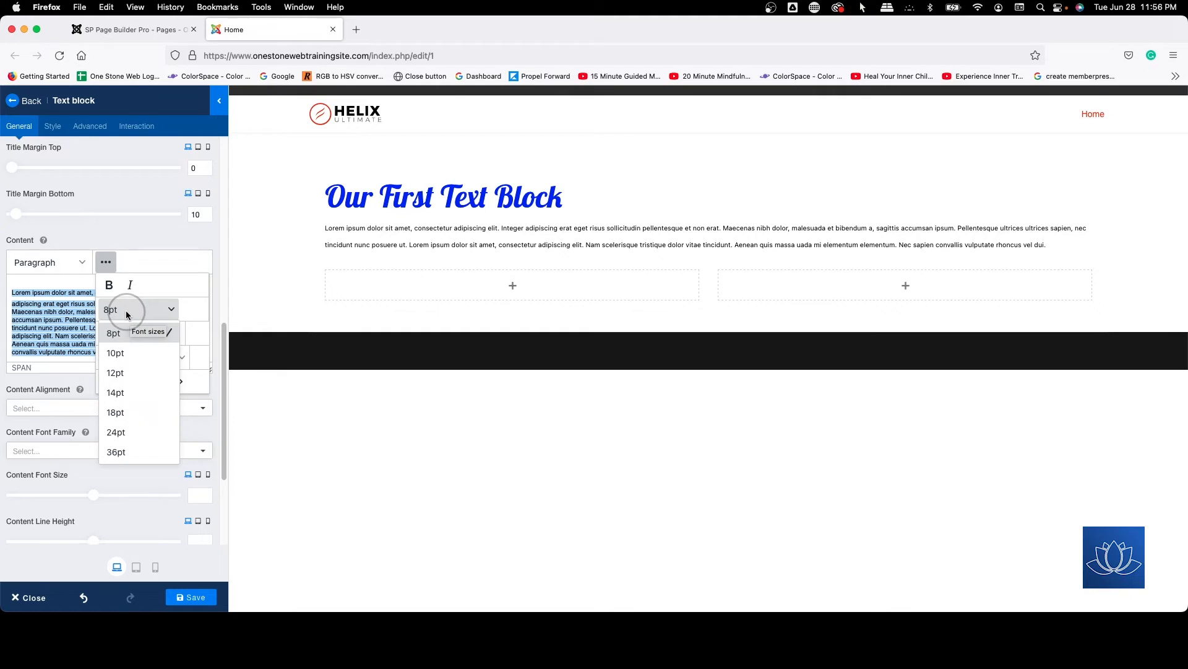
left_click(126, 312)
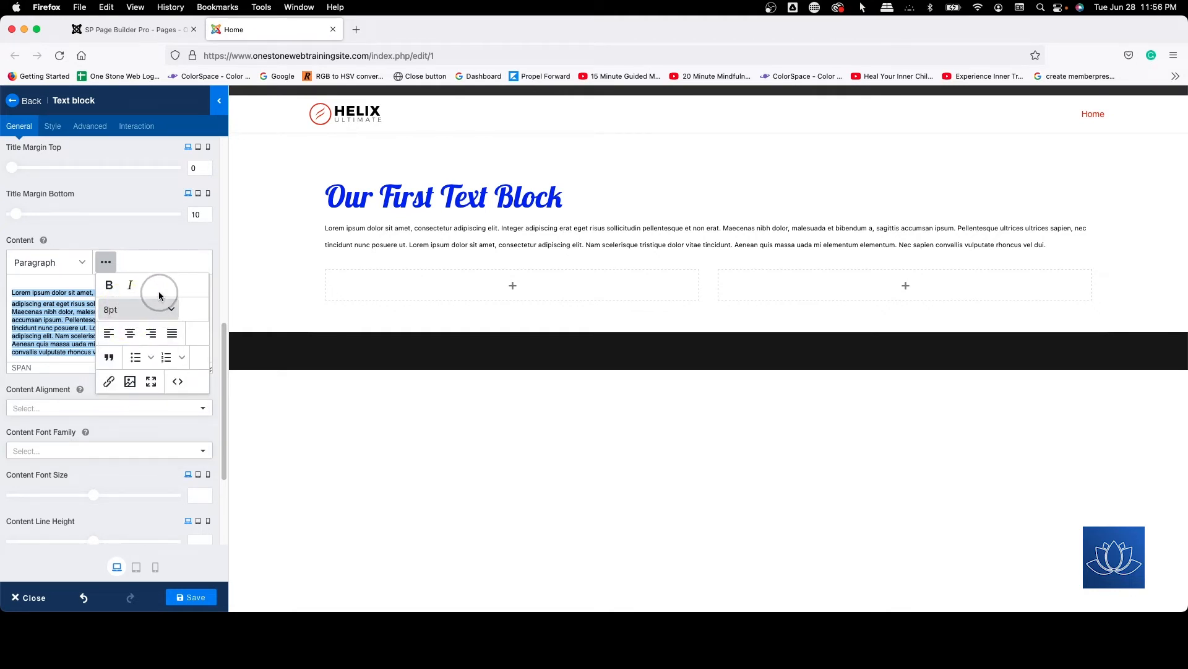
Step: Try center, right and justified alignment on the content text and return it to left alignment
left_click(130, 334)
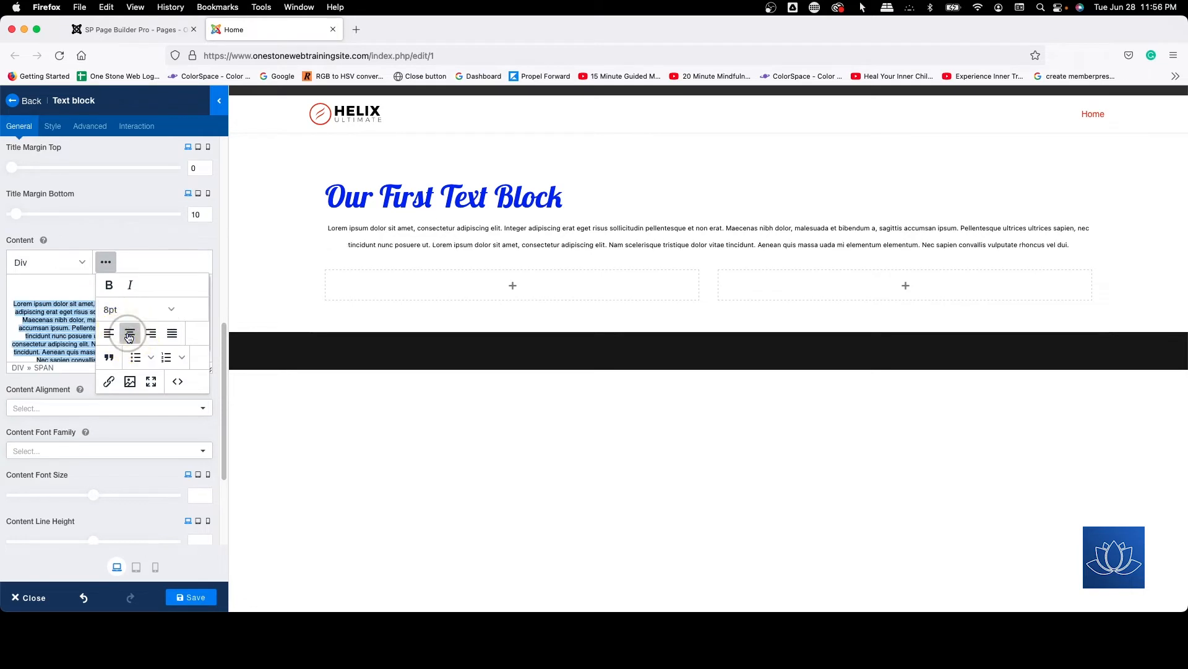
left_click(152, 334)
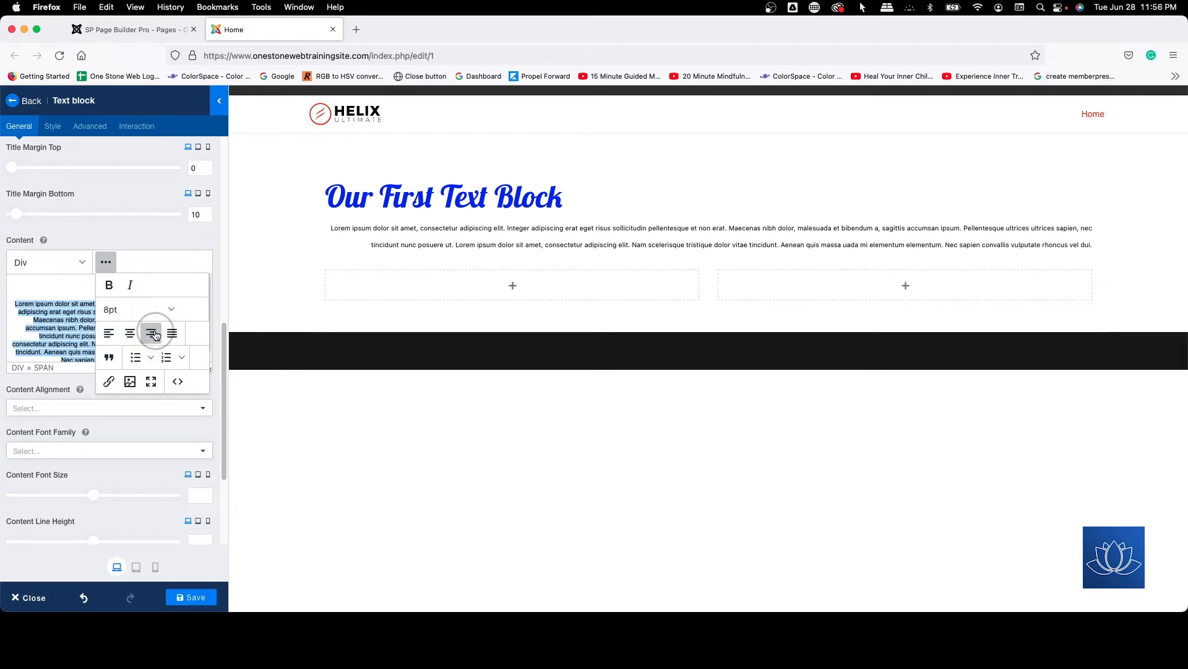
left_click(173, 335)
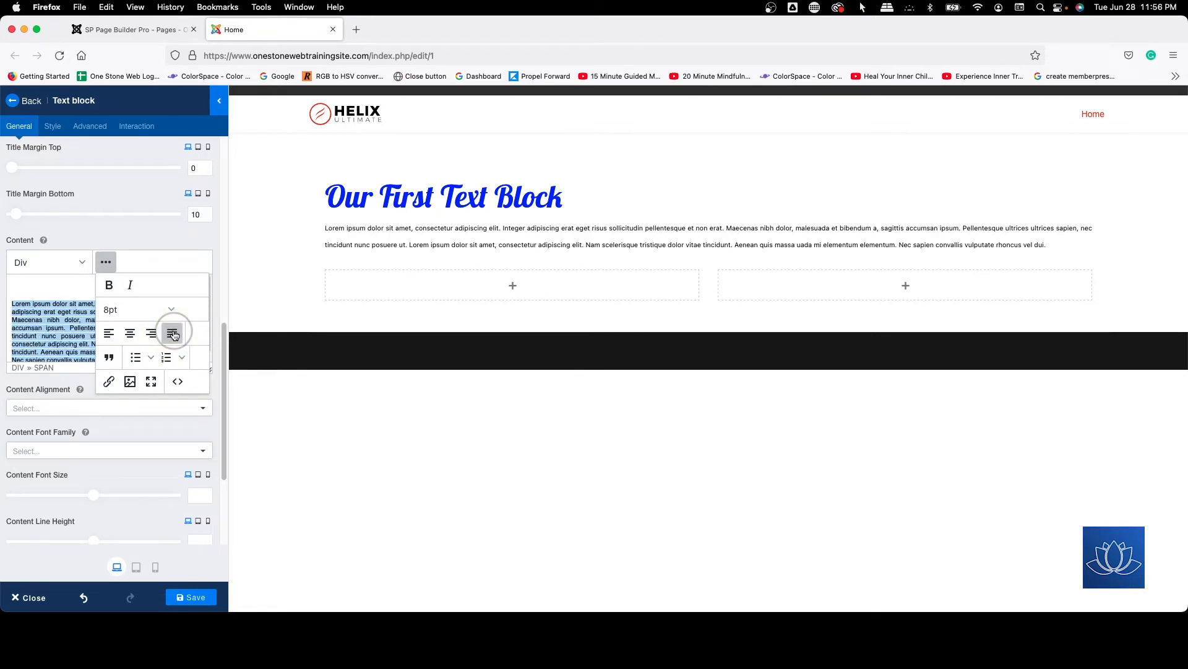
left_click(47, 315)
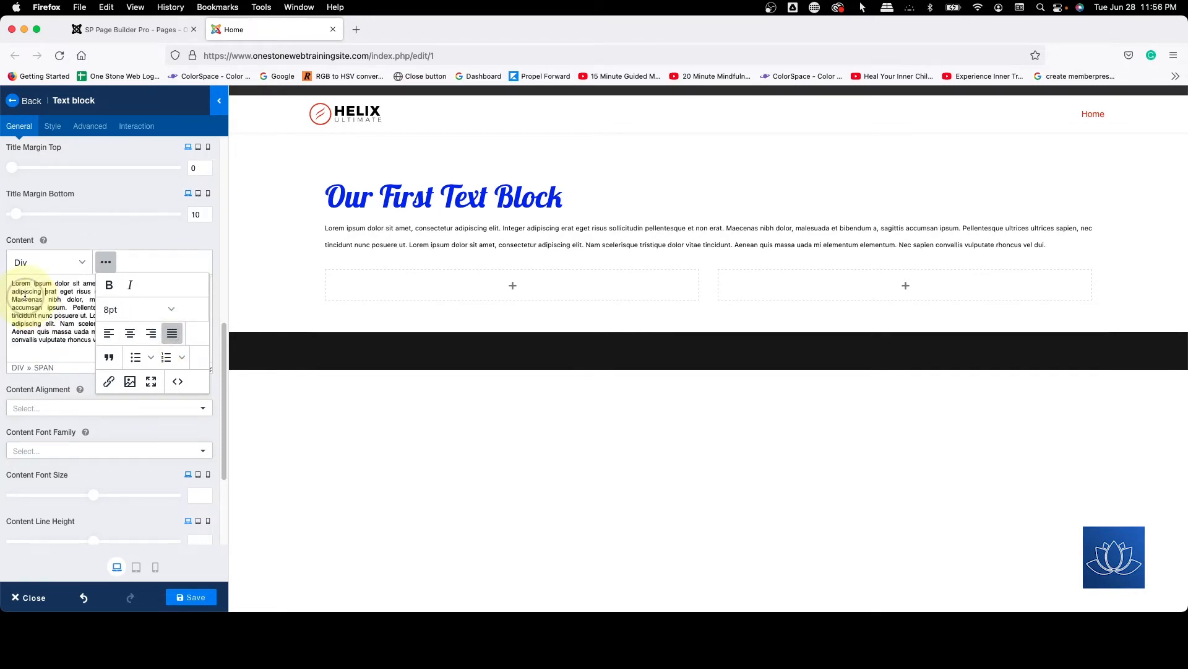
left_click(109, 334)
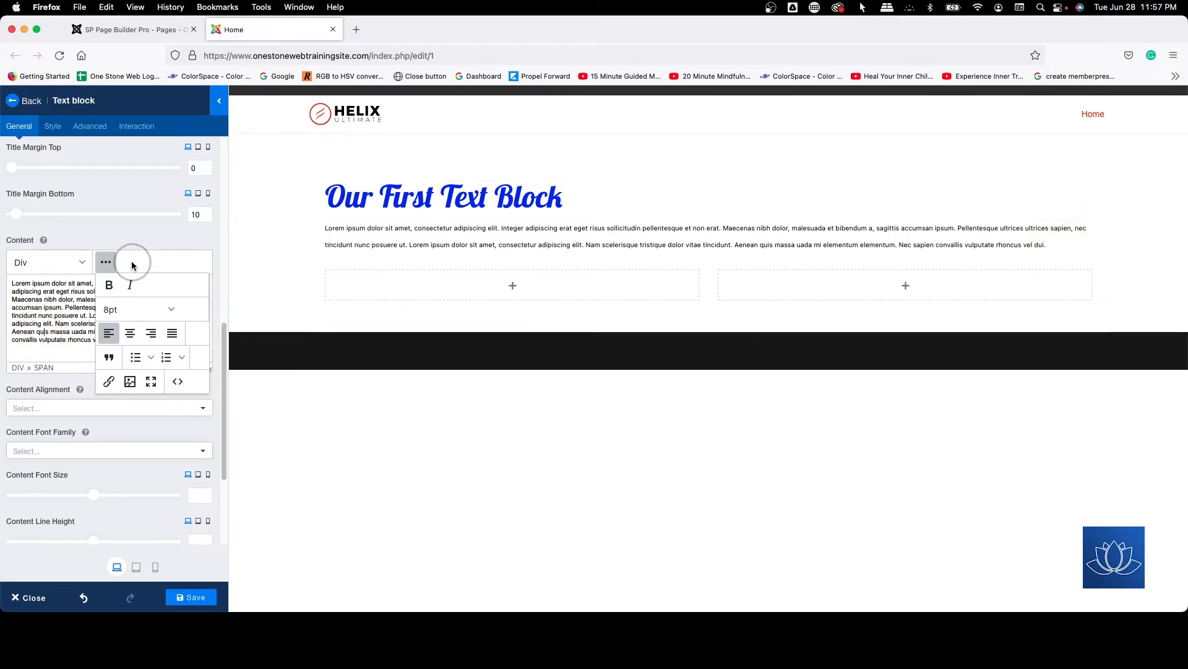
Step: Add three lines below the content paragraph reading "this is line 1", "this is line 2" and "this is line 3"
left_click(162, 333)
left_click(139, 337)
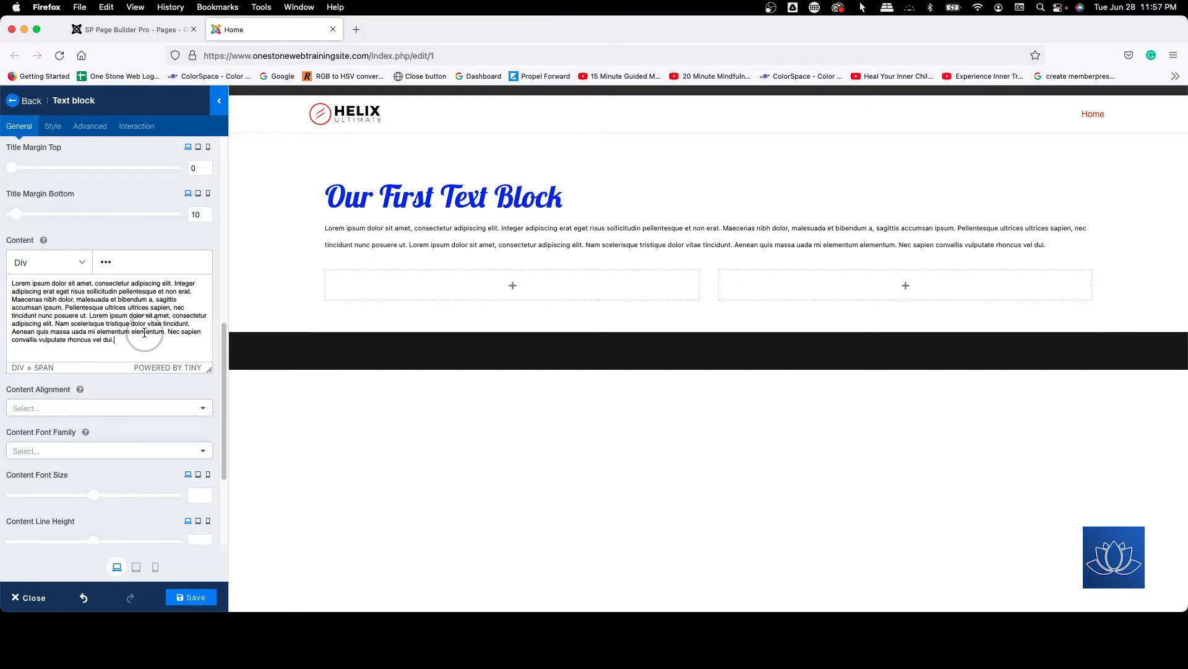
key("Return")
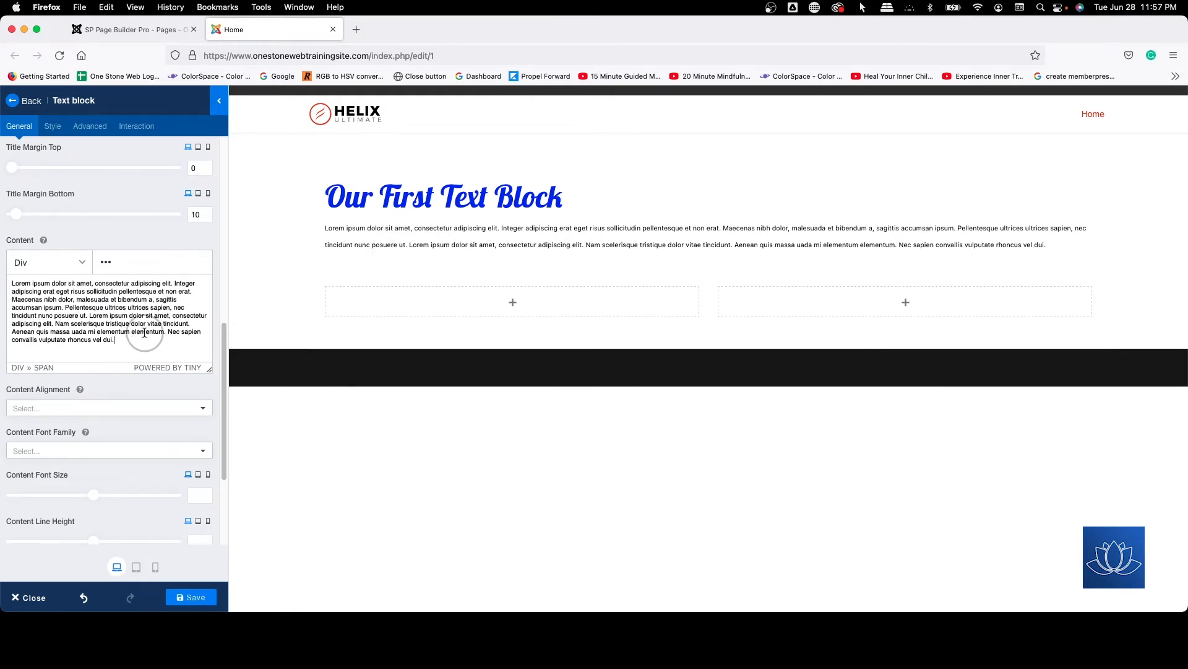
key("Return")
key("Return")
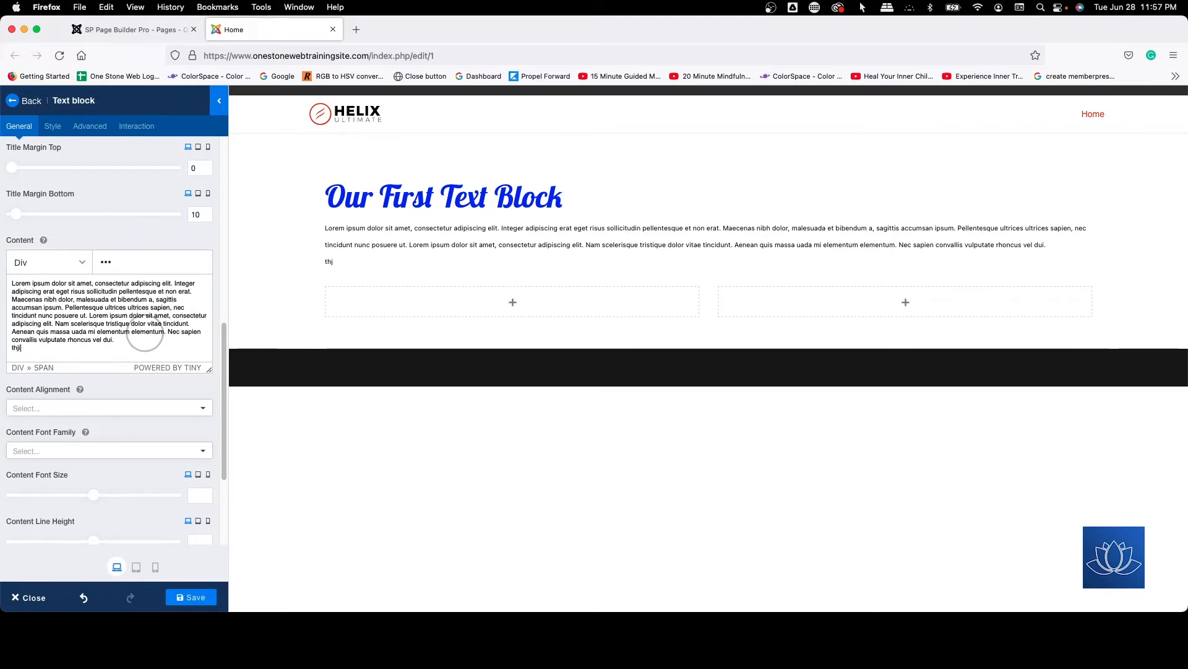
key("BackSpace")
key("BackSpace")
key("BackSpace")
key("BackSpace")
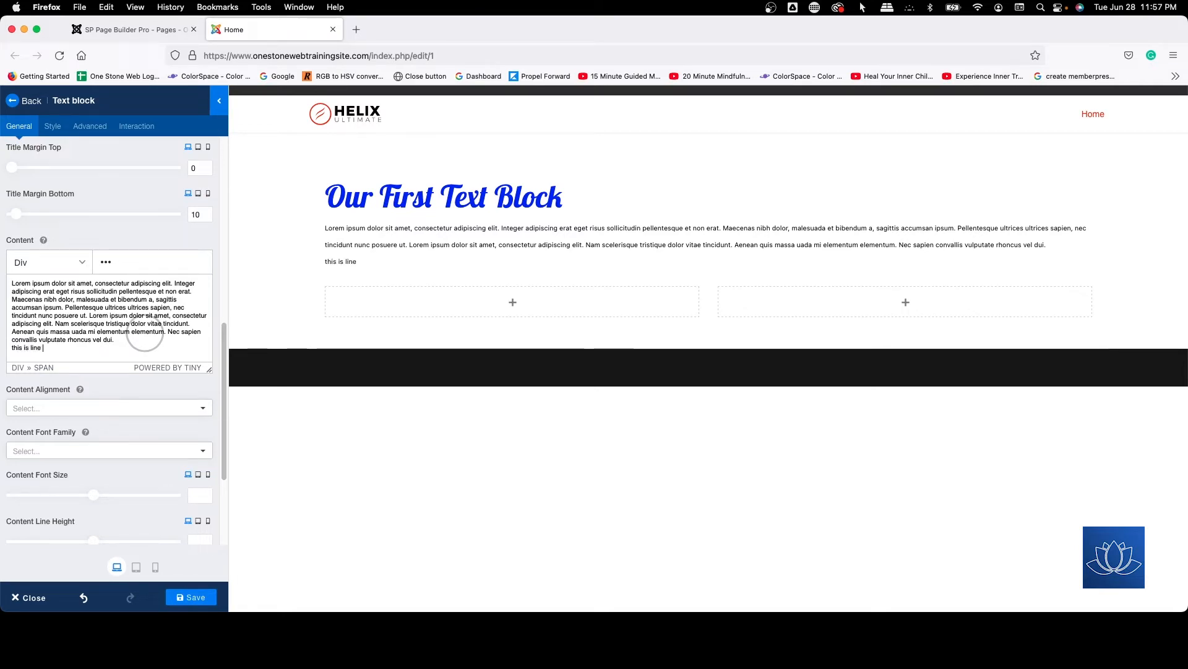
key("Return")
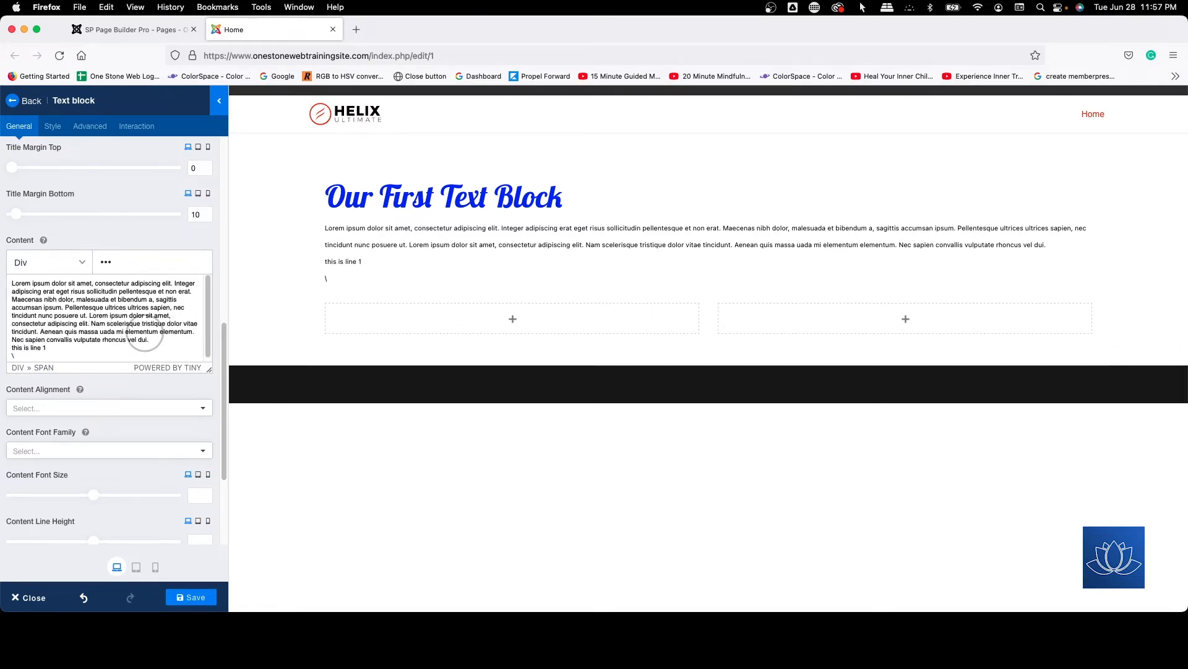
type("this is line 2")
key("Return")
type("thi")
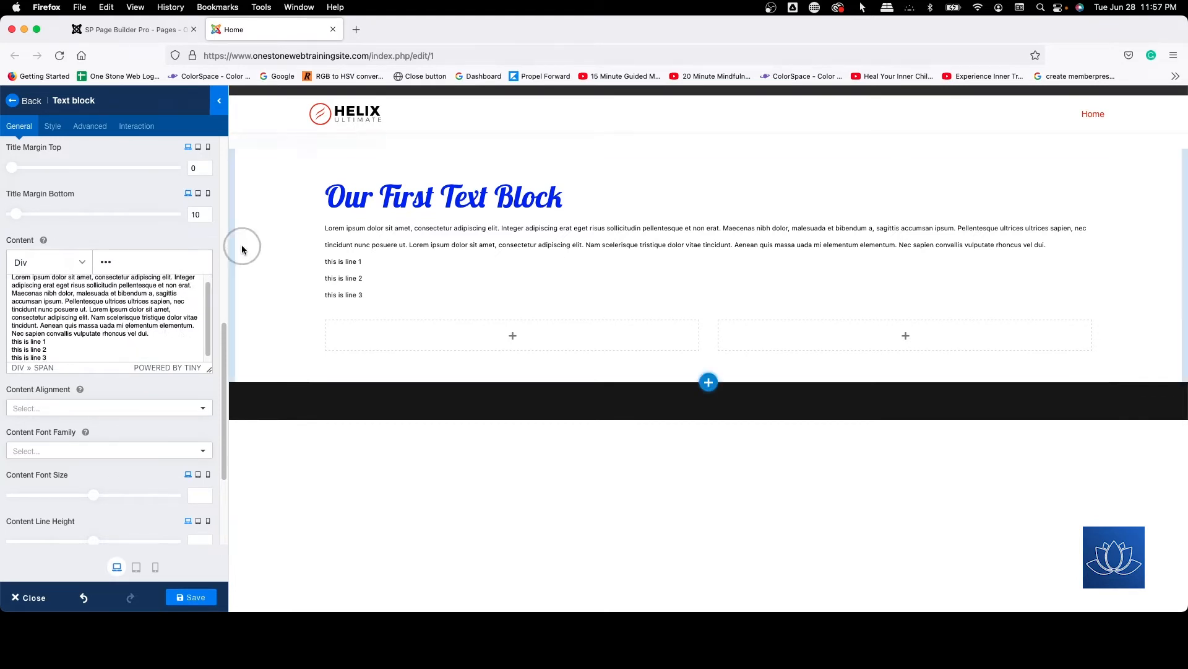
Step: Widen the text block's settings panel and format the three added lines as a bulleted list
mouse_move(232, 254)
left_mouse_down()
mouse_move(446, 247)
mouse_move(217, 258)
left_mouse_up()
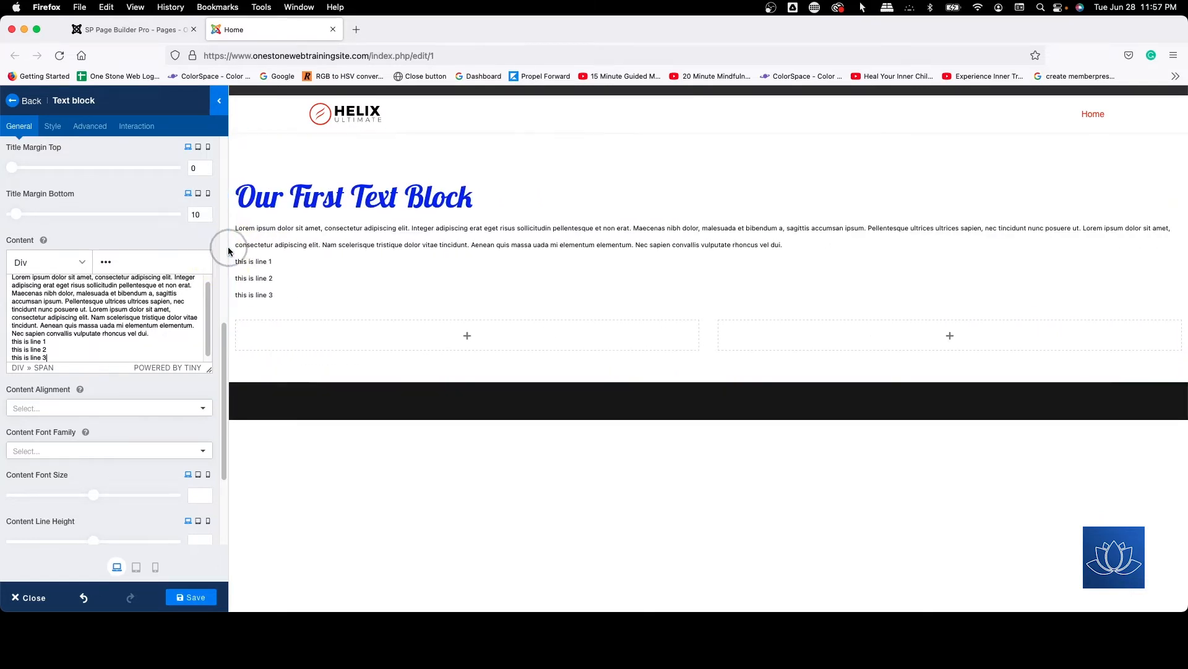
left_click_drag(223, 502, 467, 485)
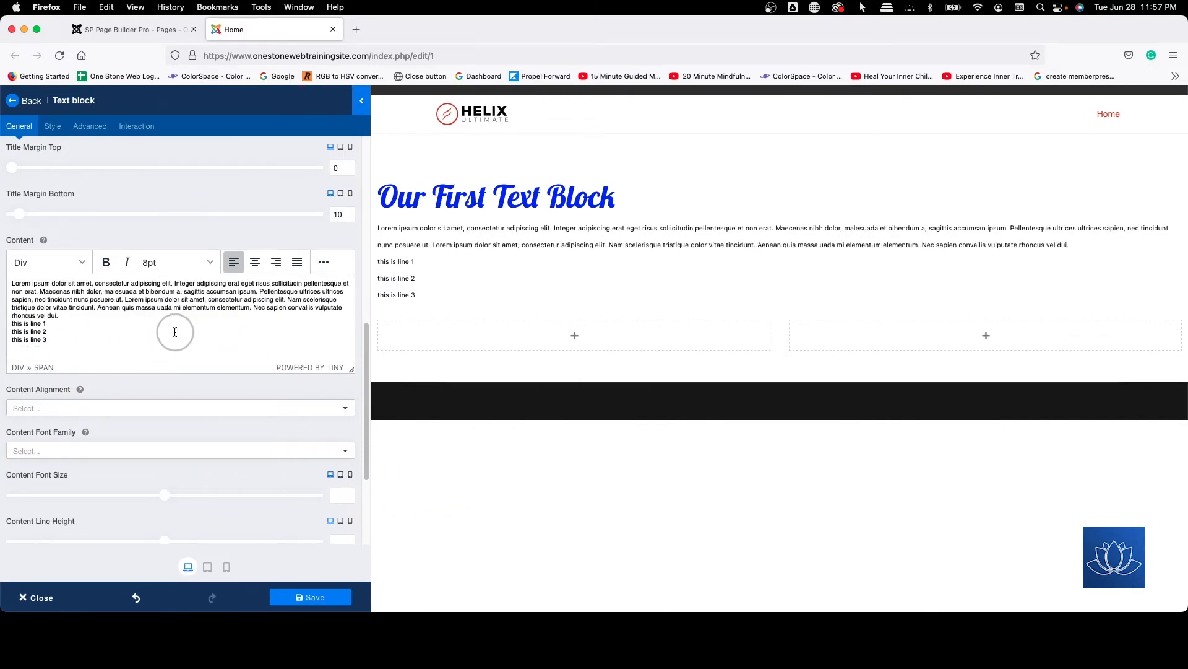
scroll(172, 331, "up", 1)
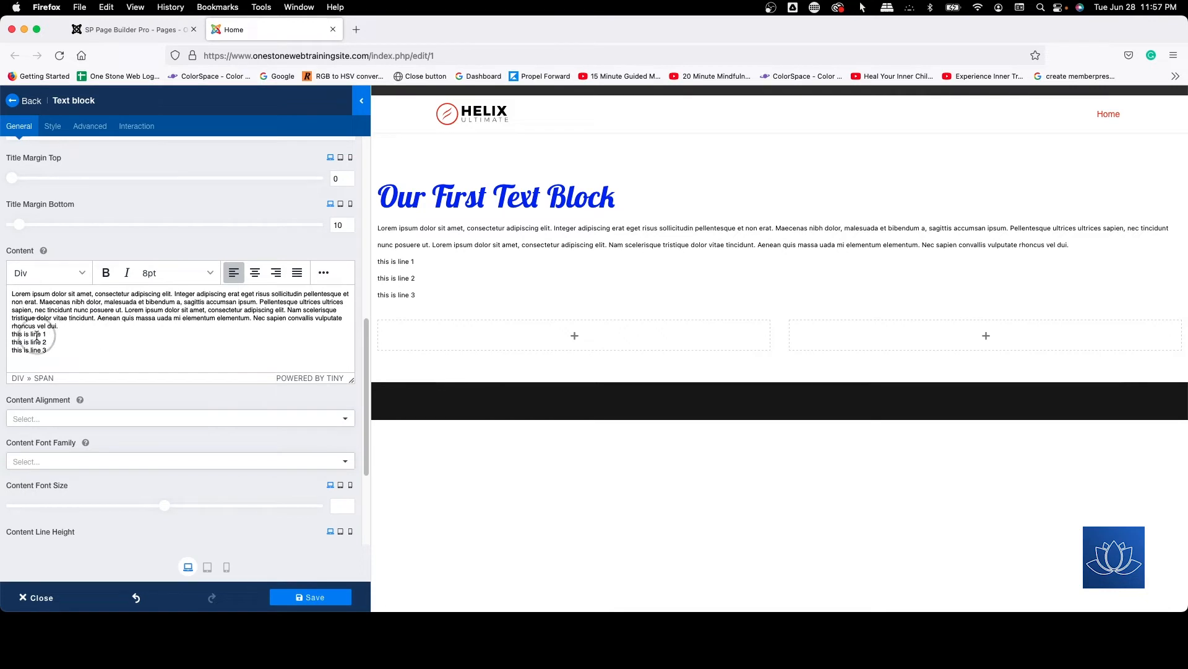
left_click_drag(11, 334, 214, 365)
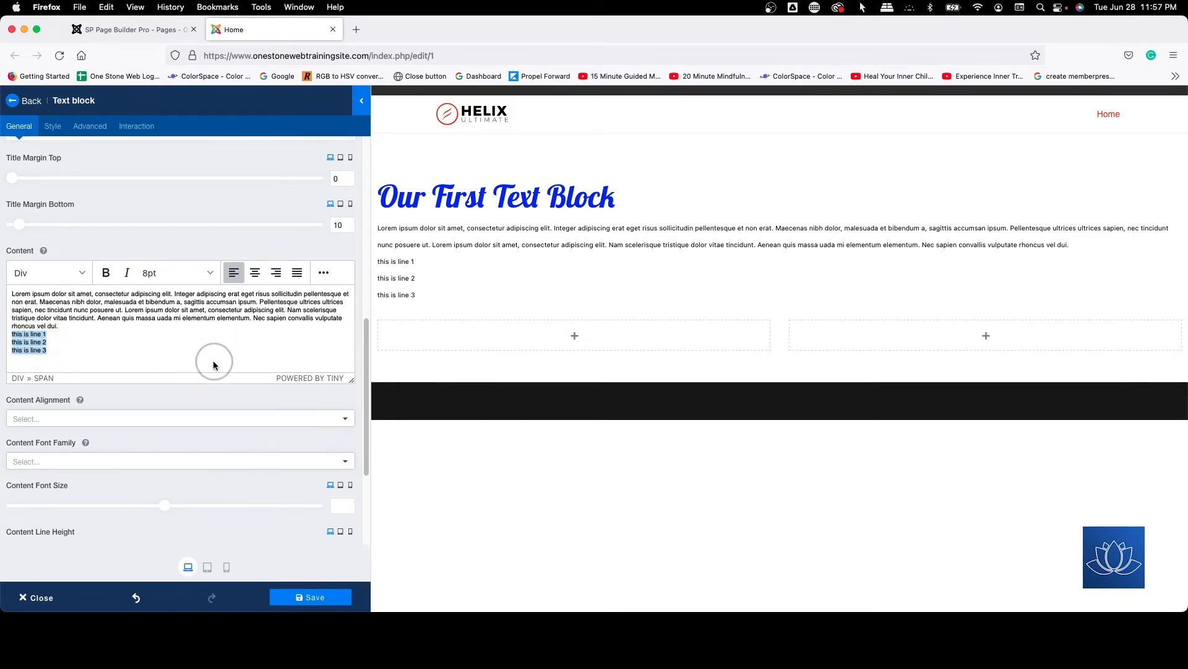
left_click(320, 278)
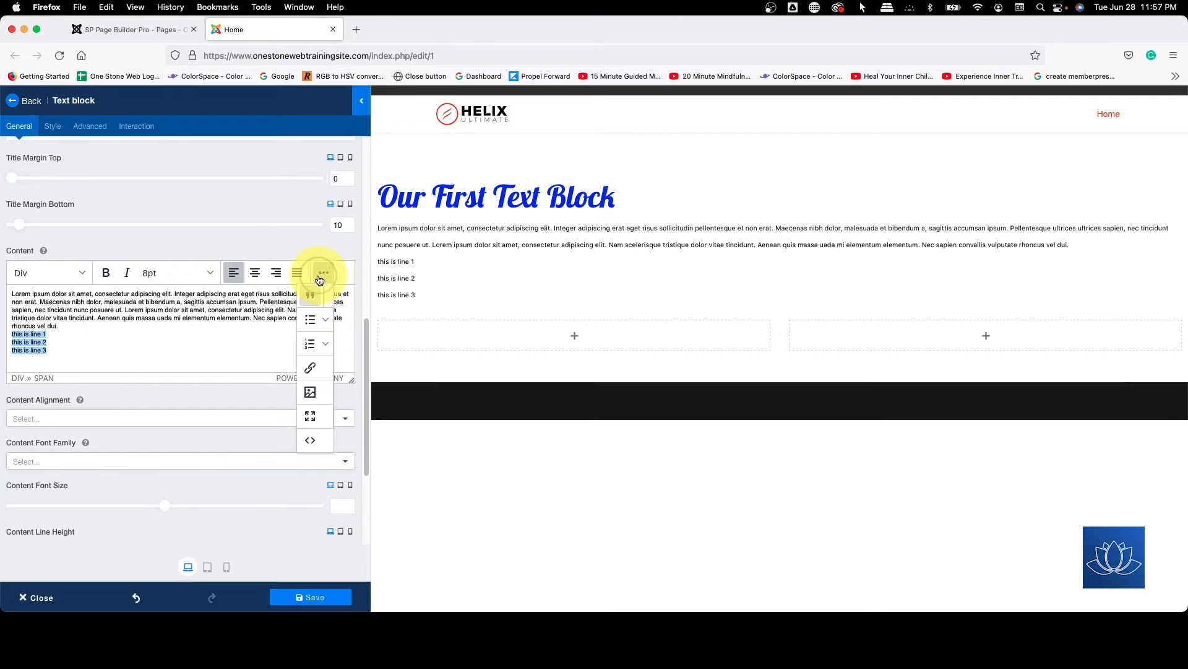
left_click(311, 320)
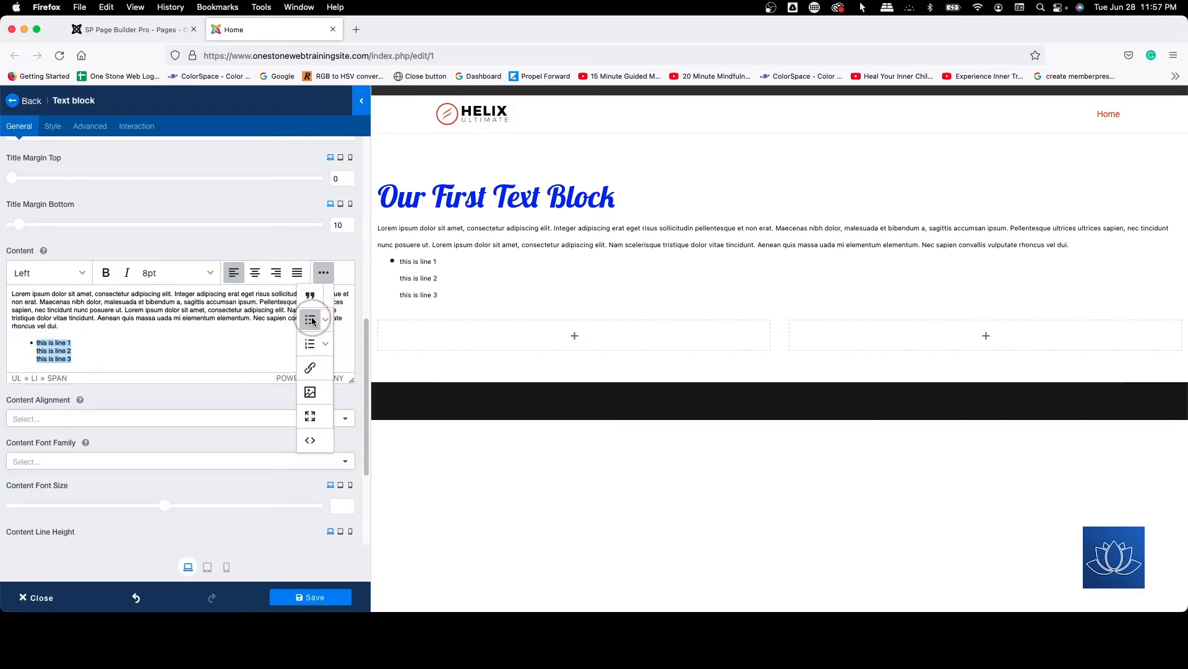
Step: Replace the line breaks between the three list lines so that each line becomes its own bullet
left_click(43, 354)
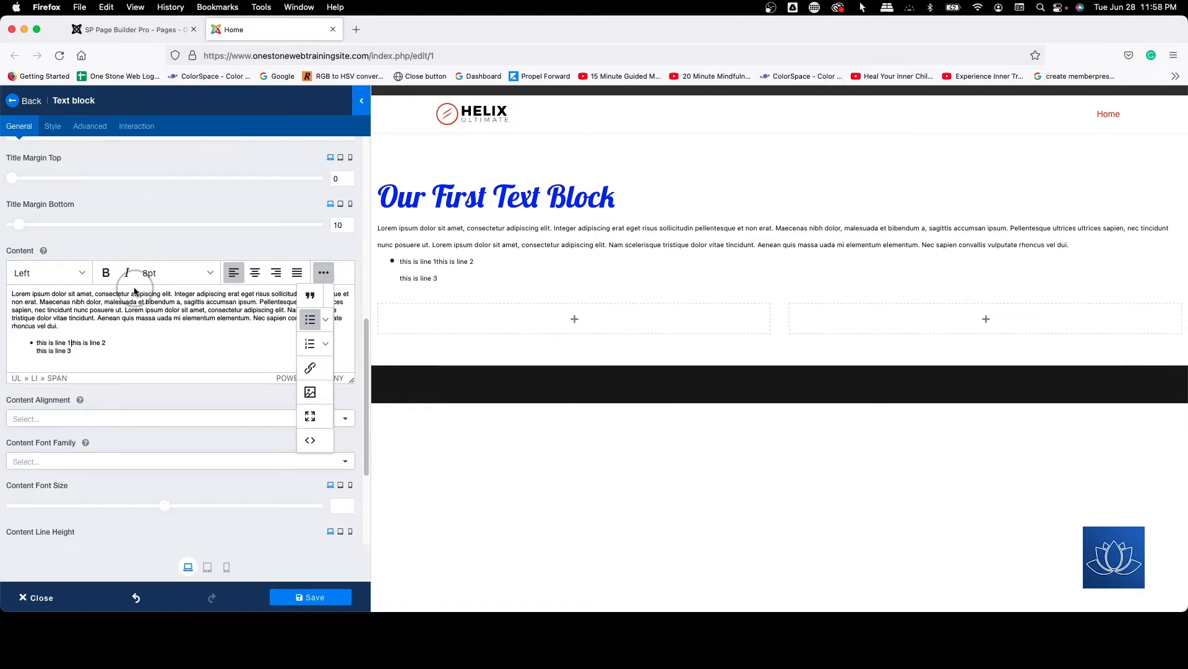
key("shift+Return")
key("BackSpace")
key("Return")
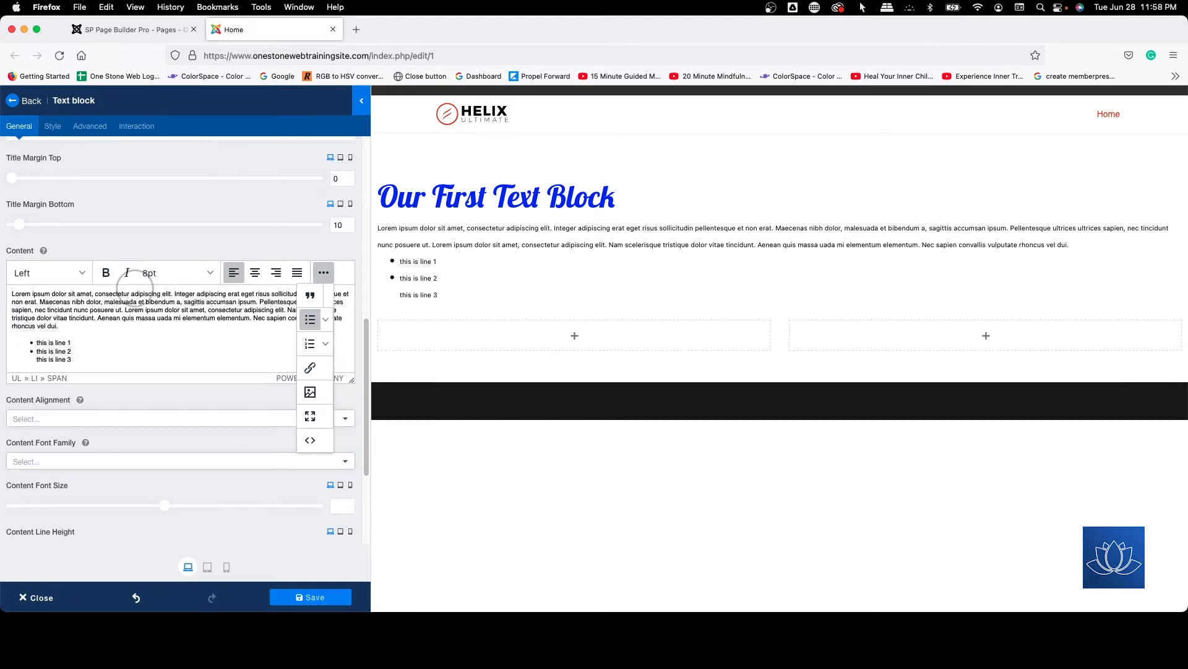
key("BackSpace")
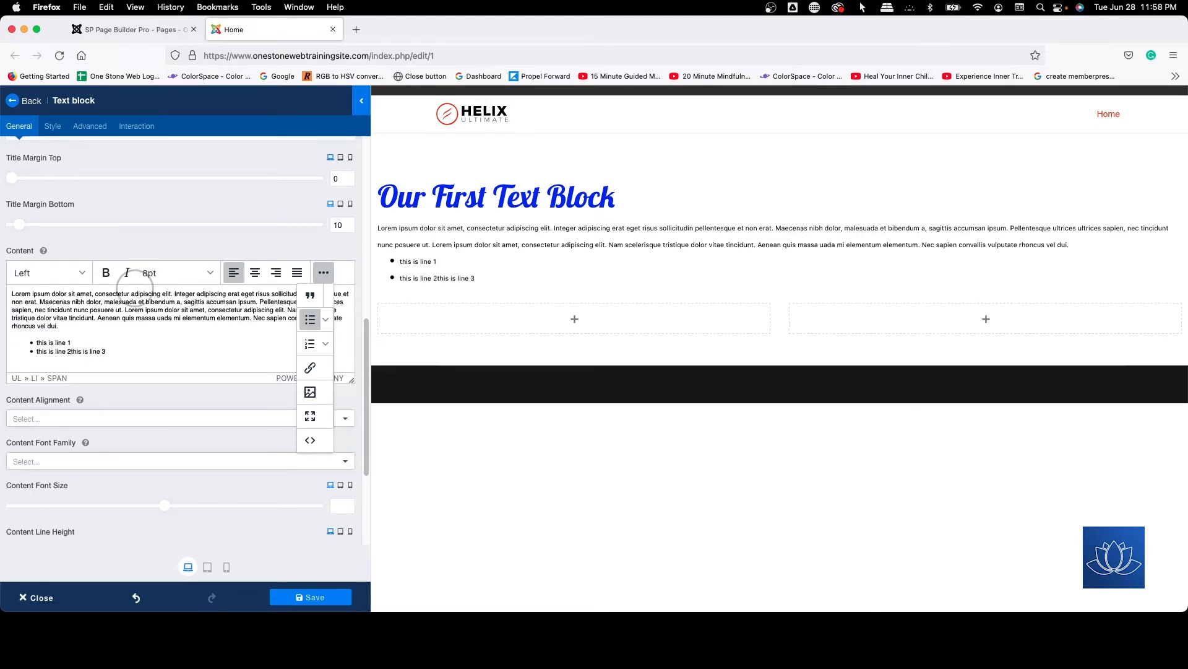
key("Return")
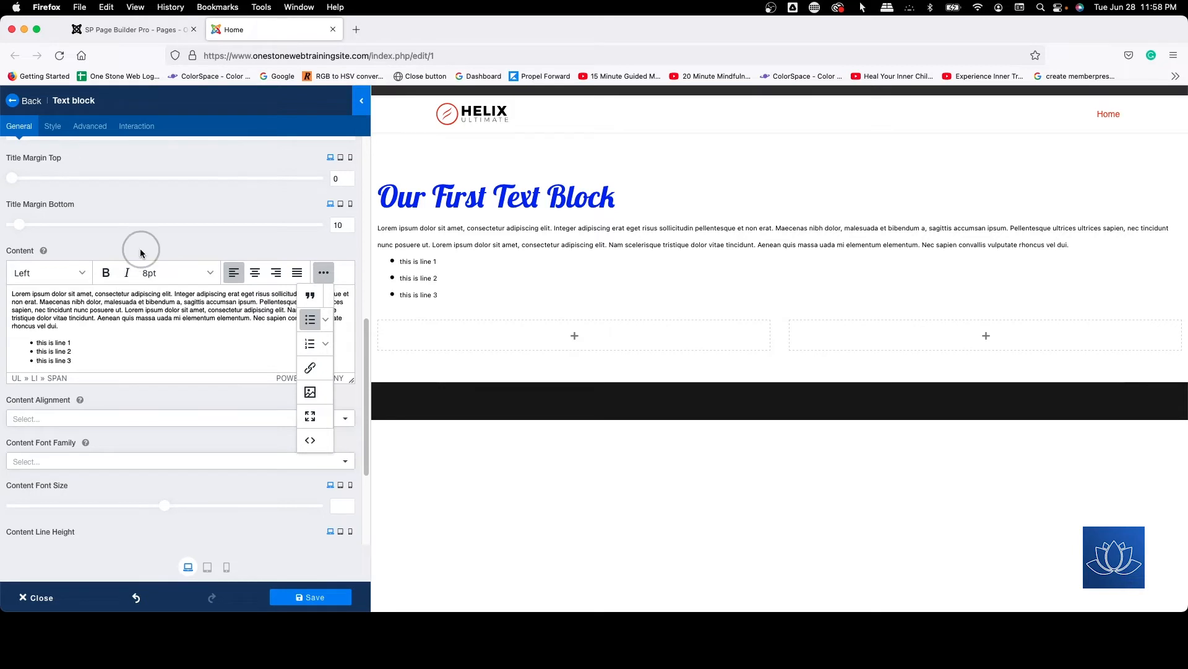
Step: Try numbered, lowercase-letter and uppercase Roman numeral styles on the three list items and return them to bullets
left_click_drag(35, 345, 87, 364)
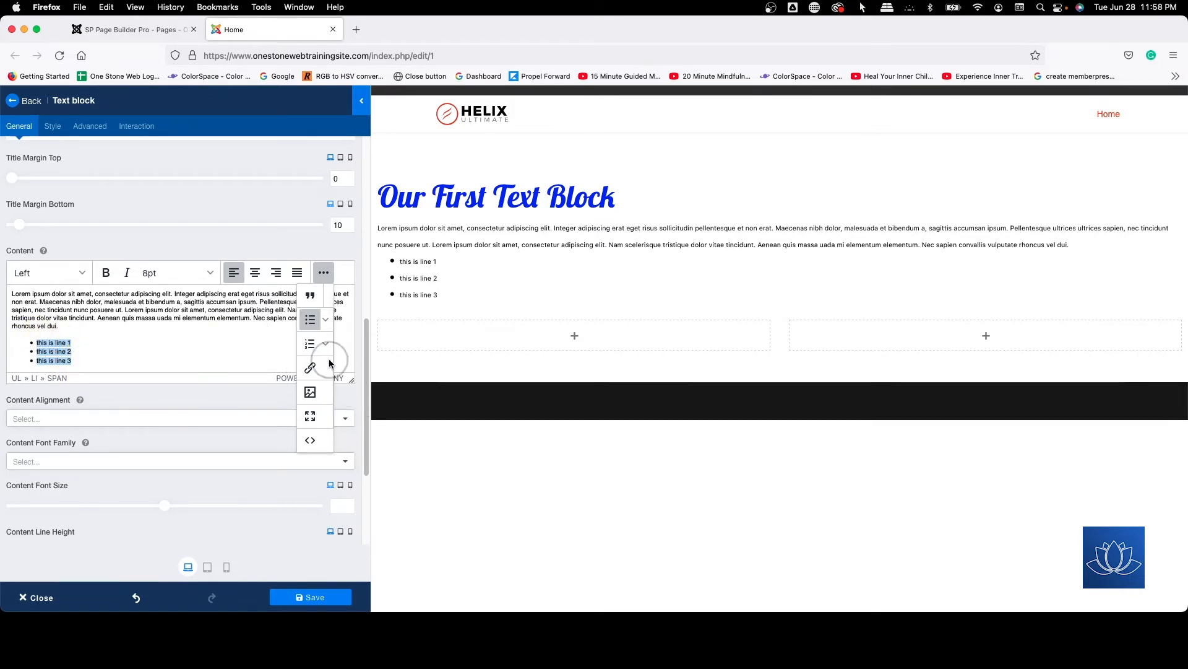
left_click(312, 345)
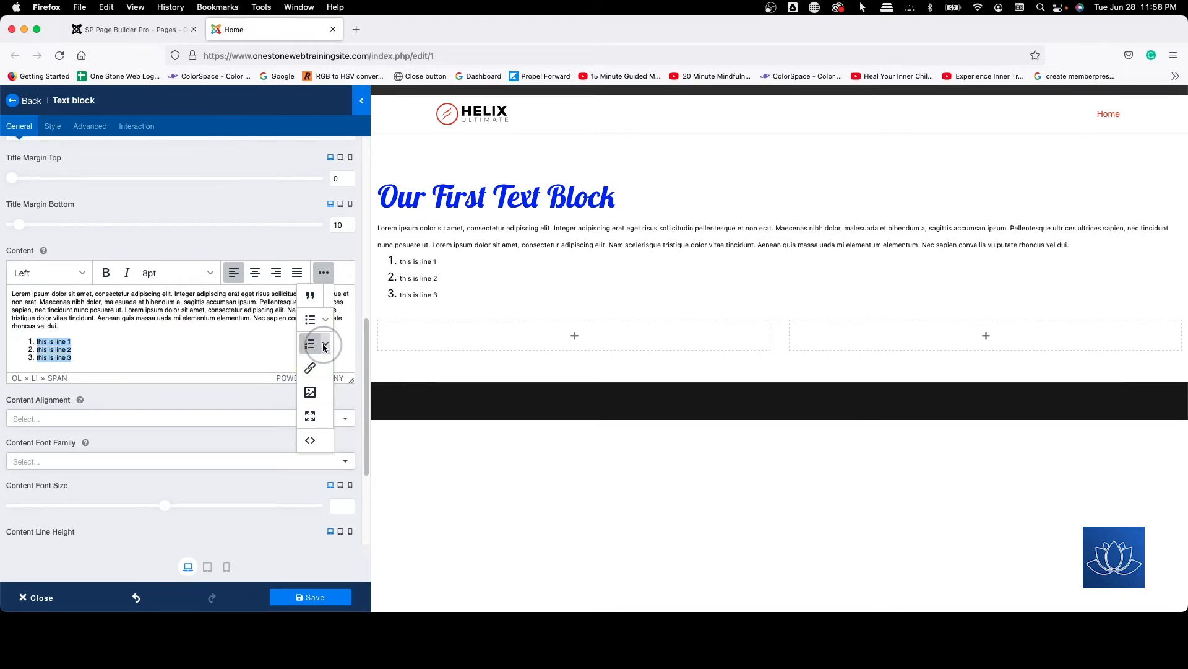
left_click(324, 345)
left_click(349, 374)
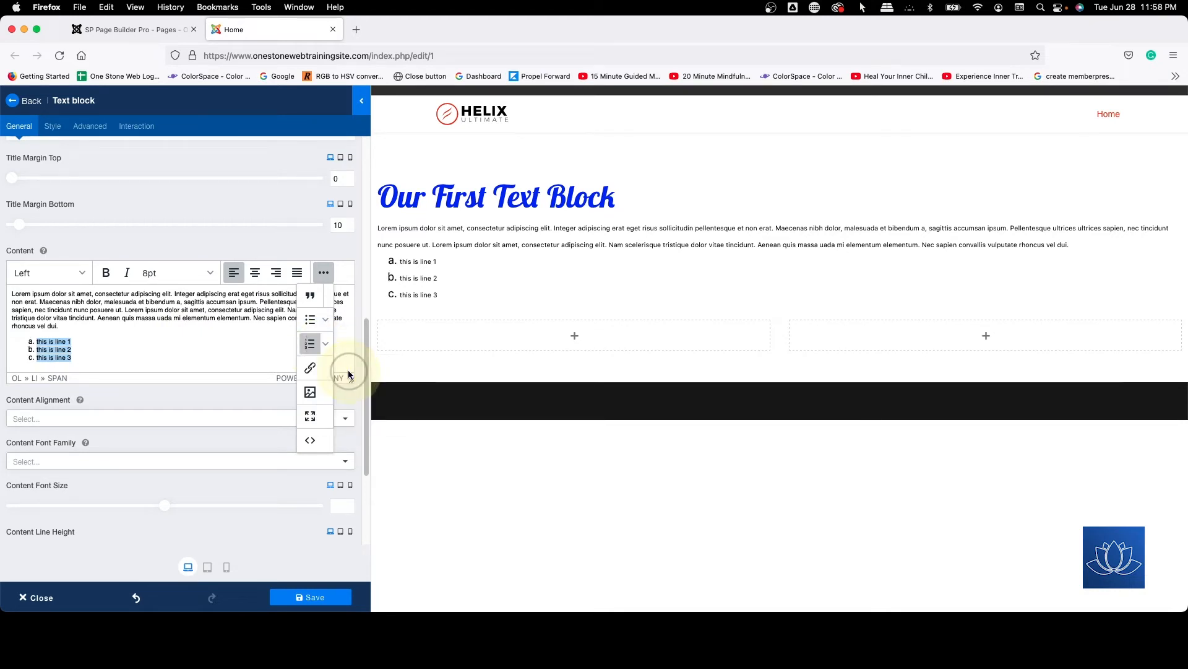
left_click(326, 344)
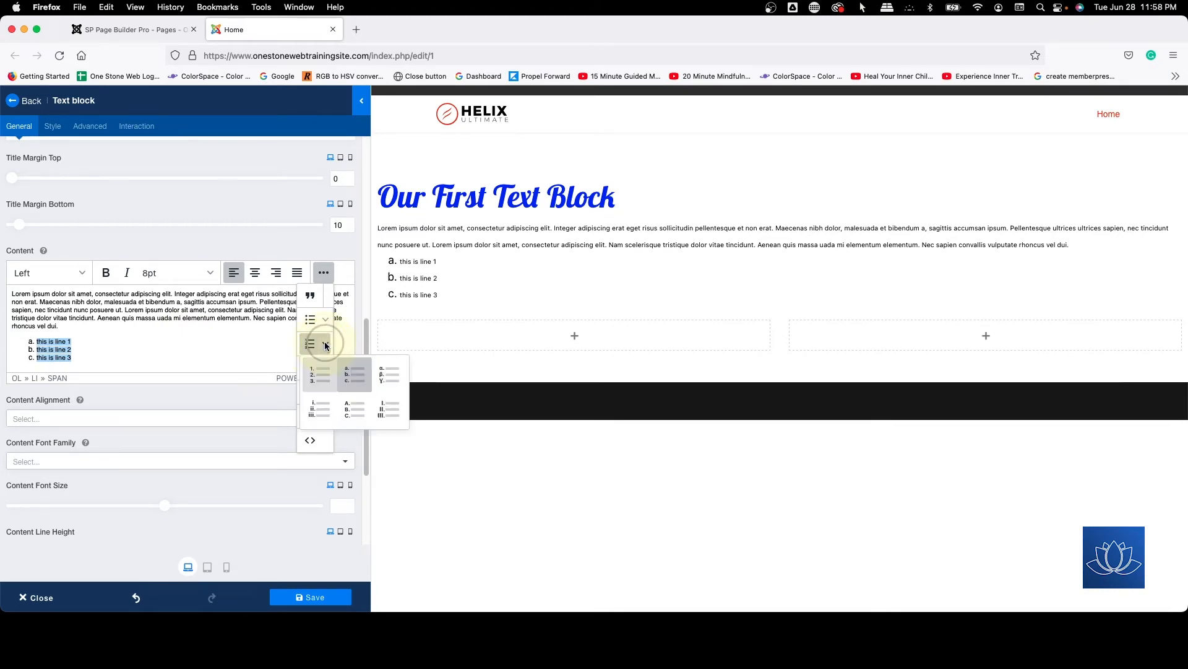
left_click(383, 409)
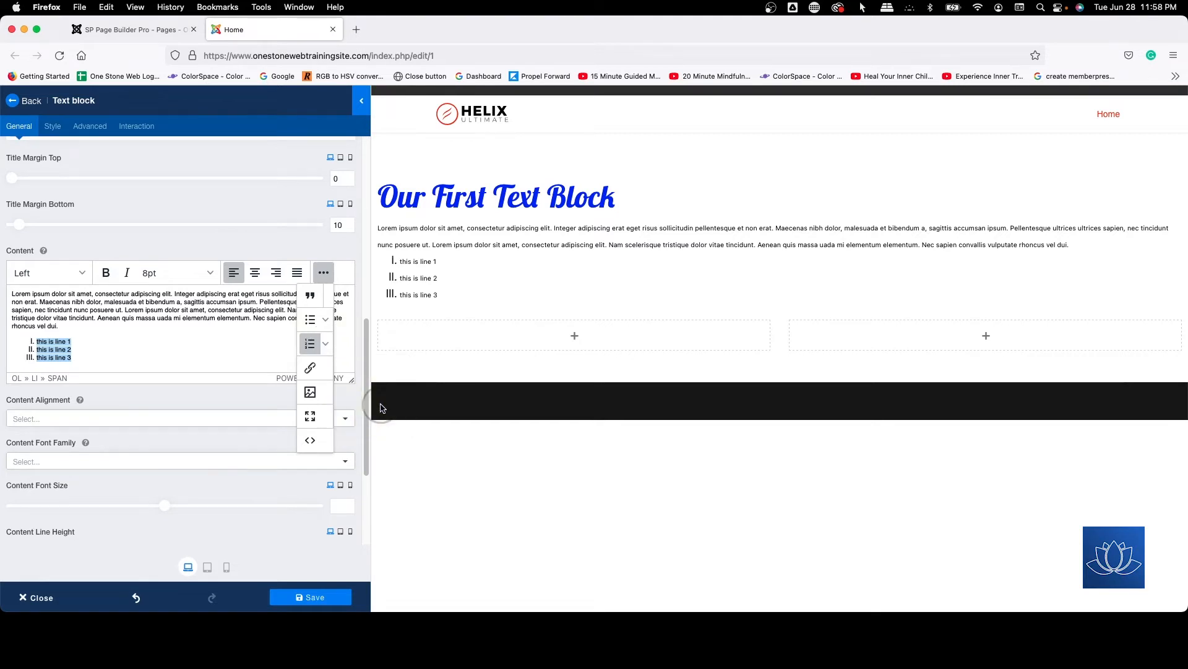
left_click(313, 322)
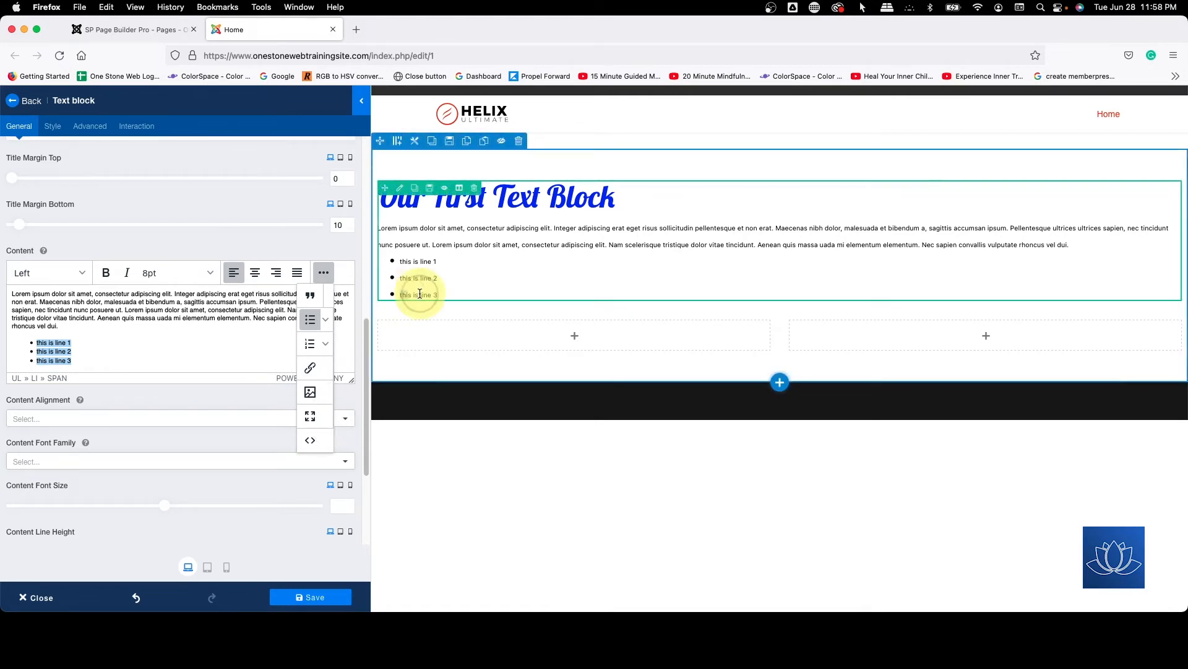
Step: Check the link options for the three list lines, including which window links open in, and cancel without adding a link
left_click(310, 369)
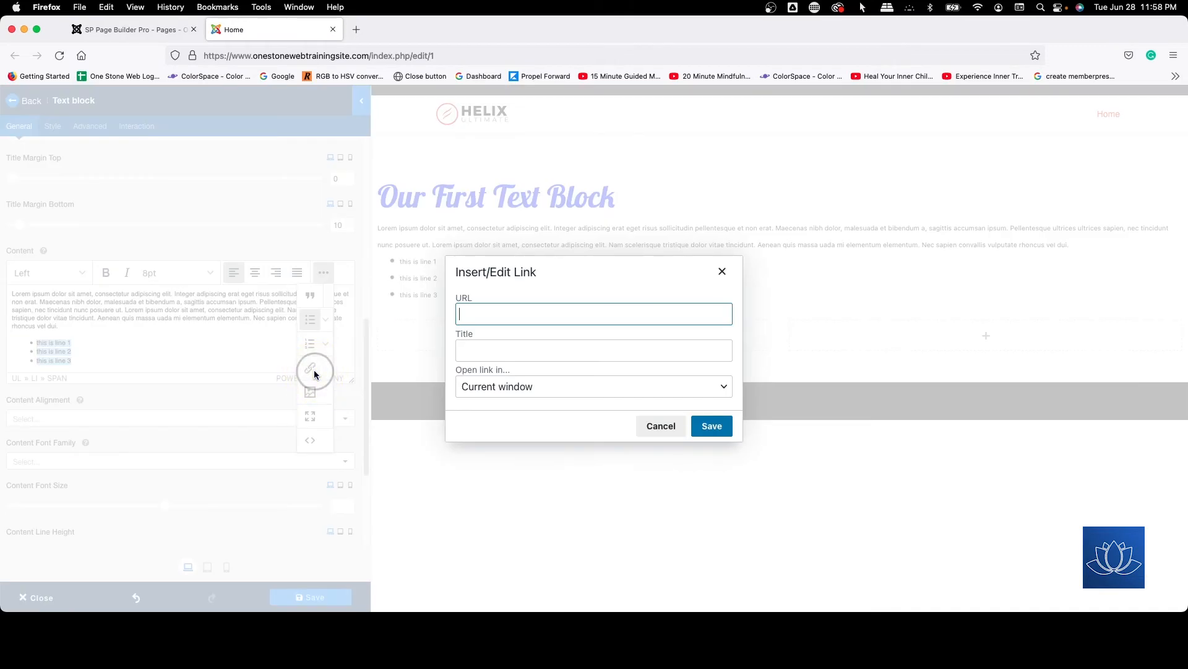
left_click(508, 388)
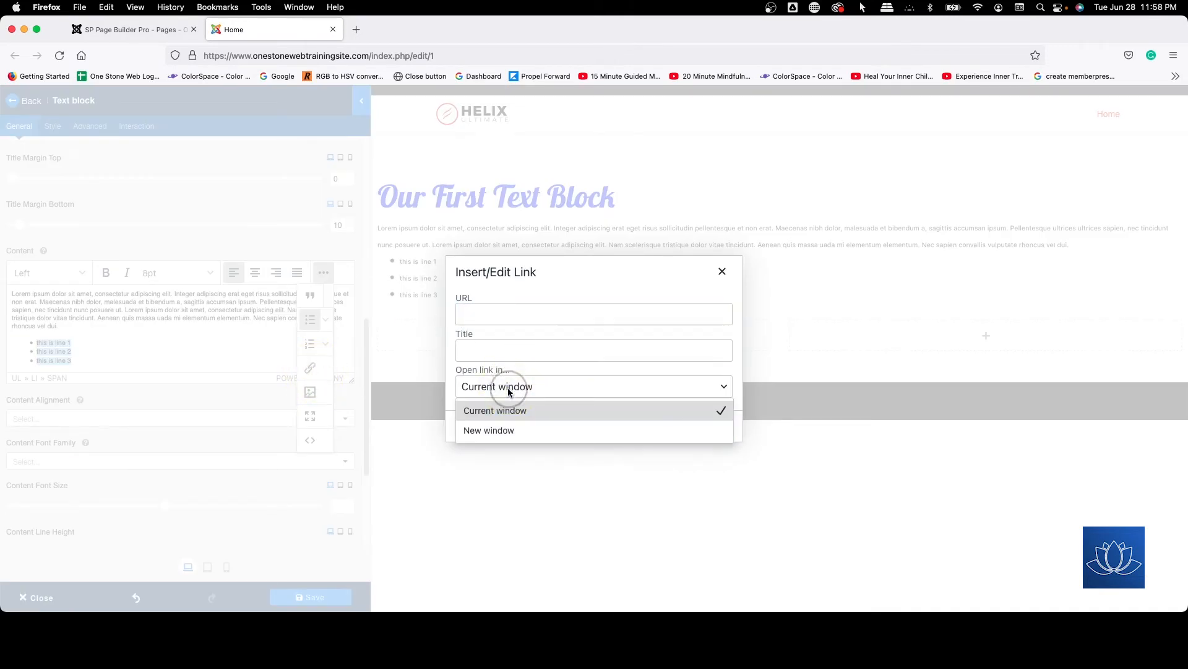
left_click(502, 313)
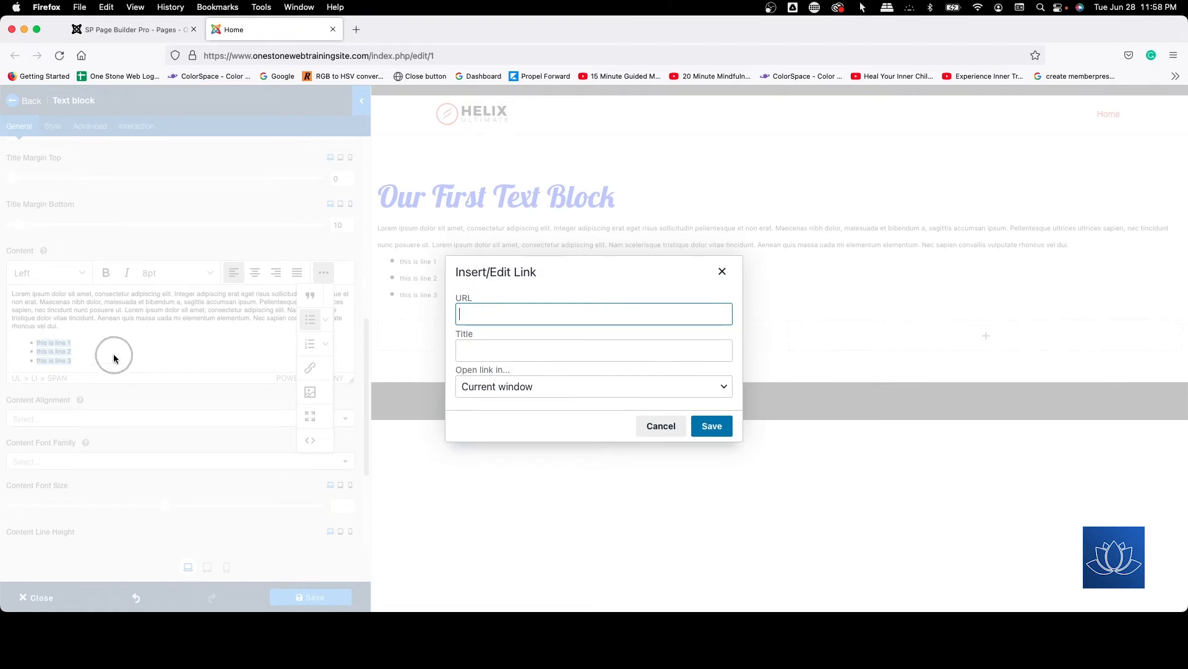
left_click(663, 427)
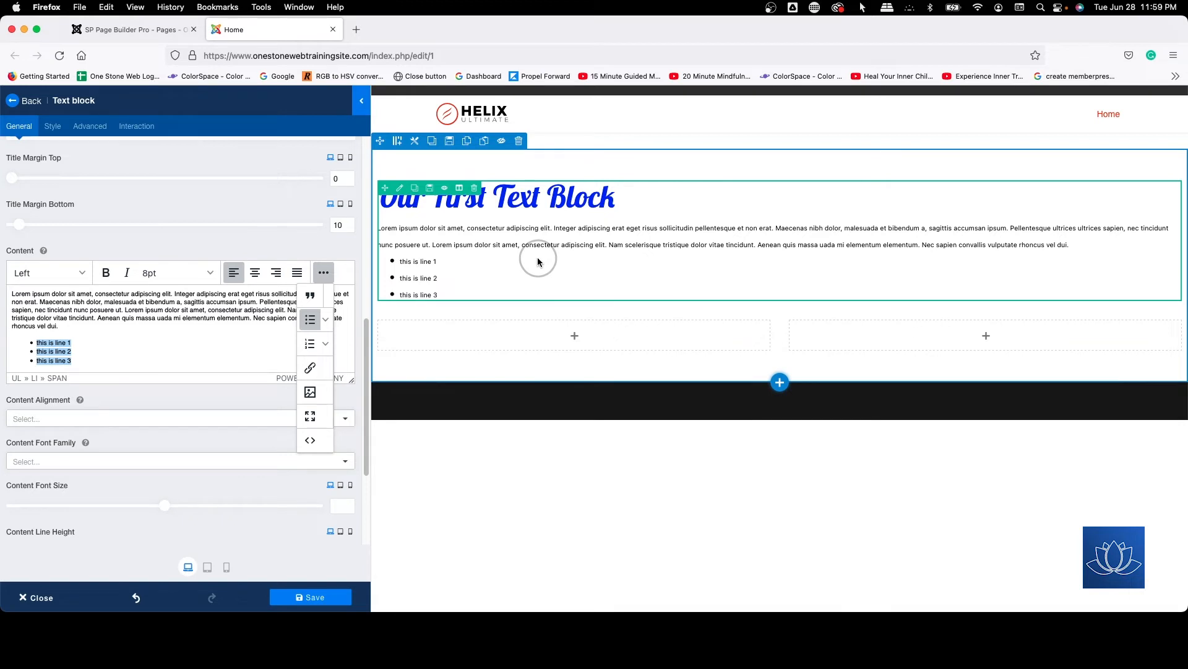
Step: In the content's source code, remove the 8pt font-size span tags around the lorem ipsum paragraph and save the code
left_click(311, 442)
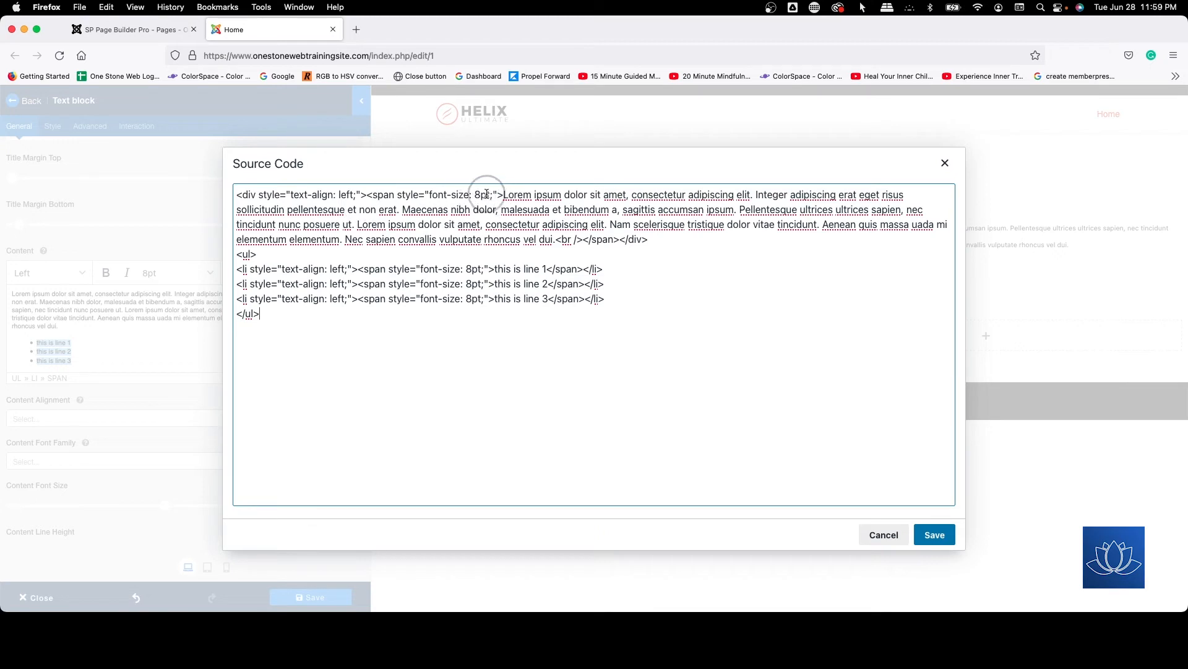
left_click_drag(367, 194, 495, 193)
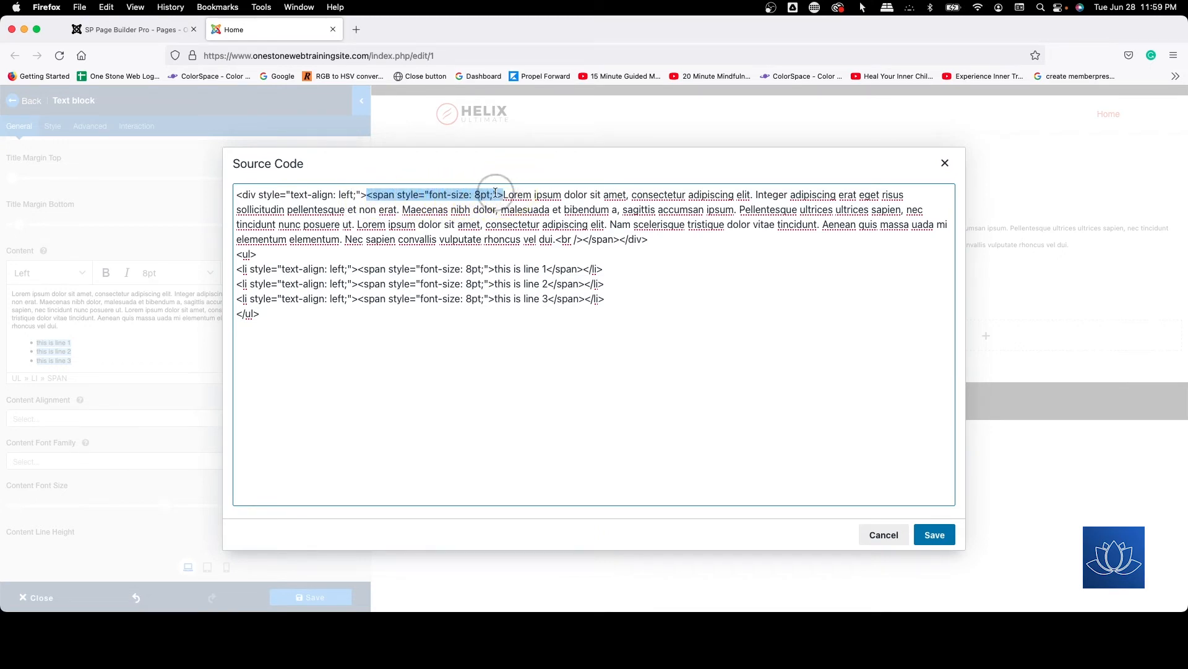
key("BackSpace")
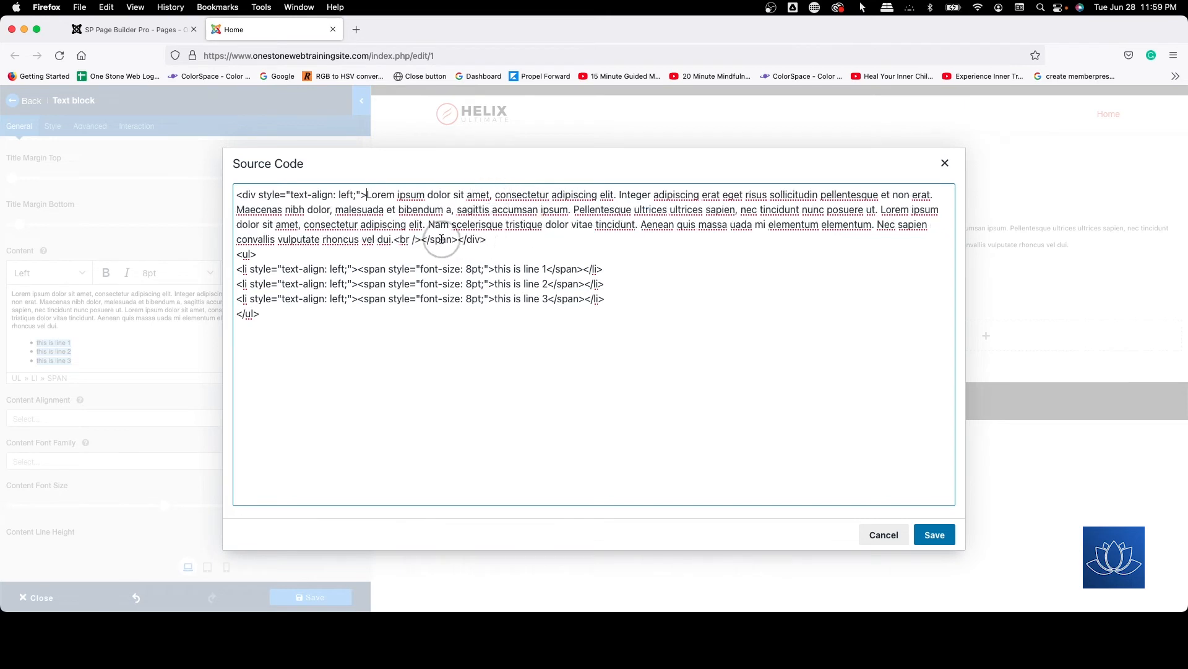
left_click_drag(420, 240, 457, 239)
key("BackSpace")
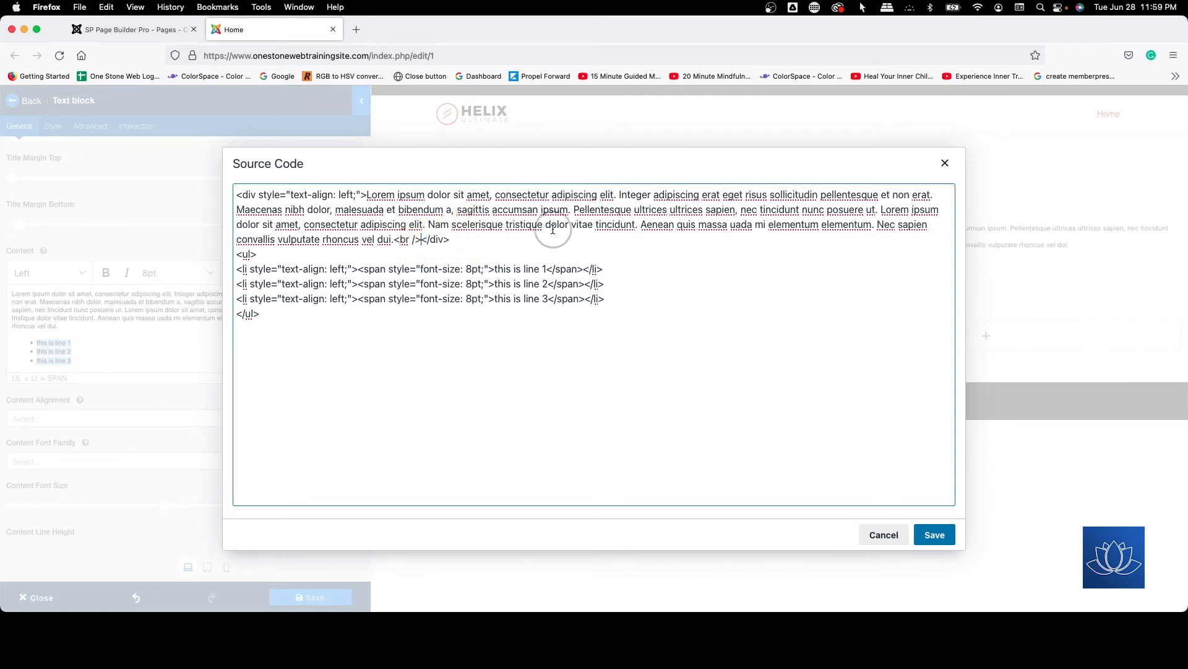
left_click(935, 535)
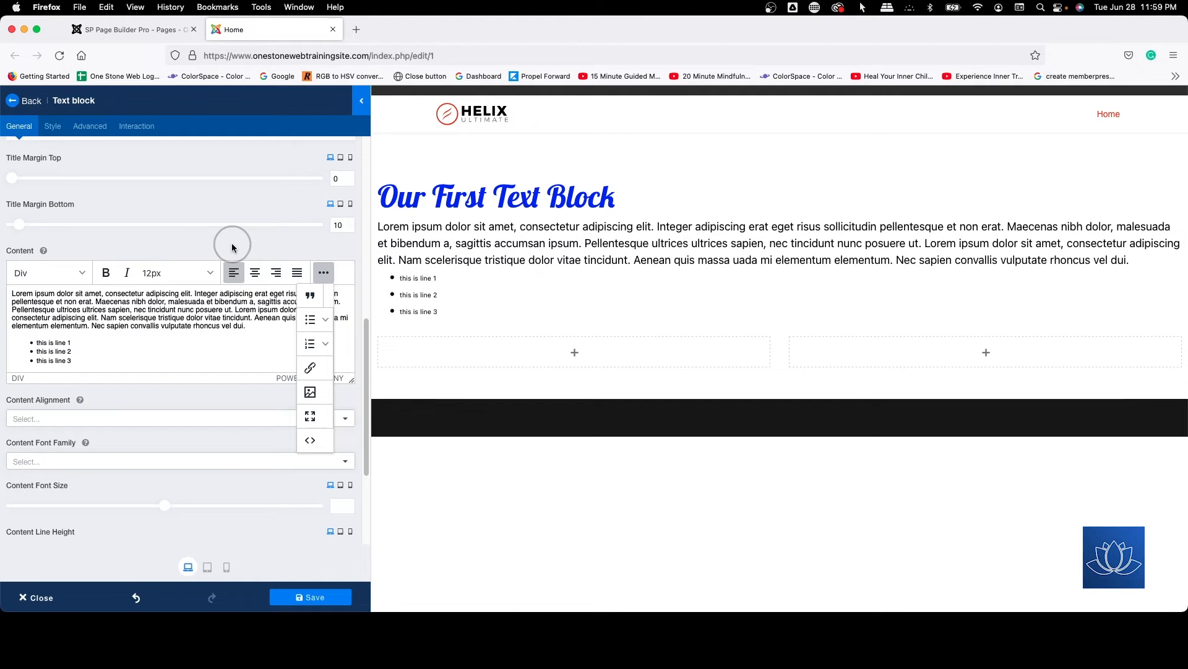
Step: Convert the lorem ipsum text in the content editor from a Div to a Paragraph block
left_click(154, 314)
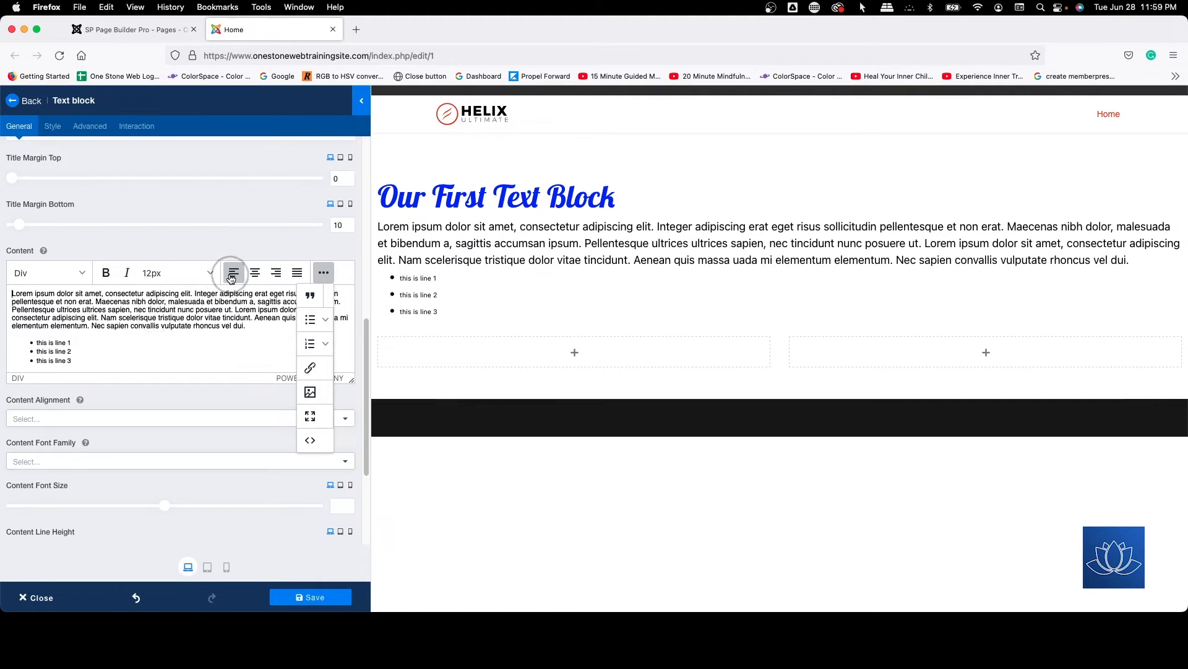
left_click(147, 357)
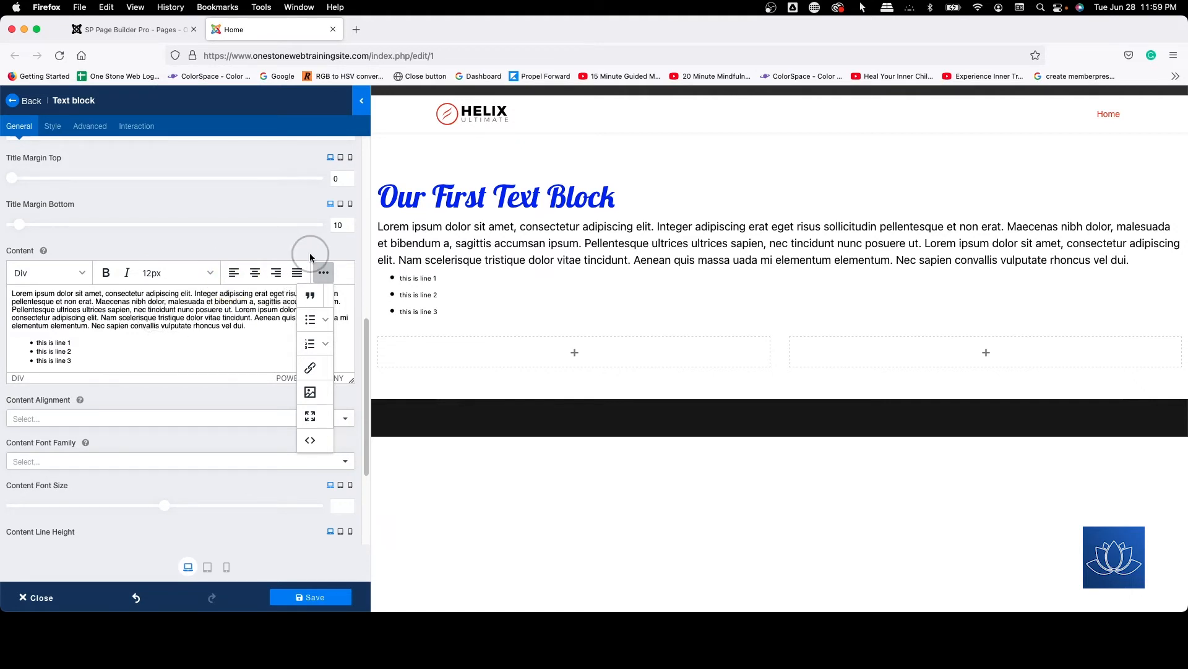
left_click(322, 272)
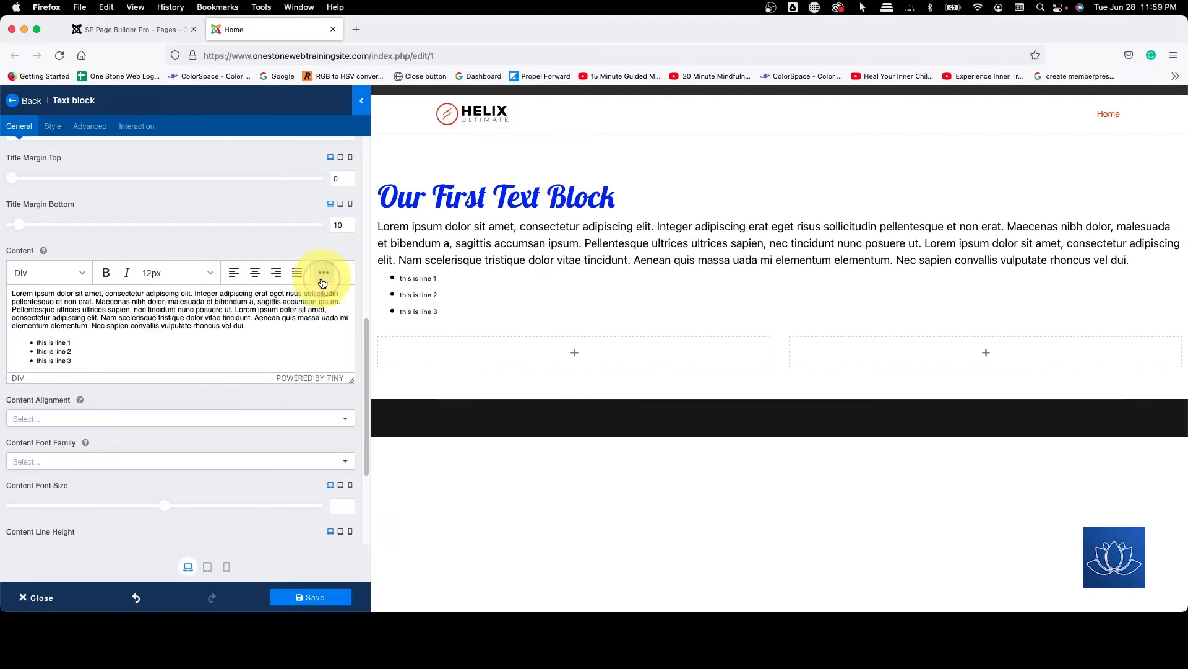
scroll(160, 346, "down", 1)
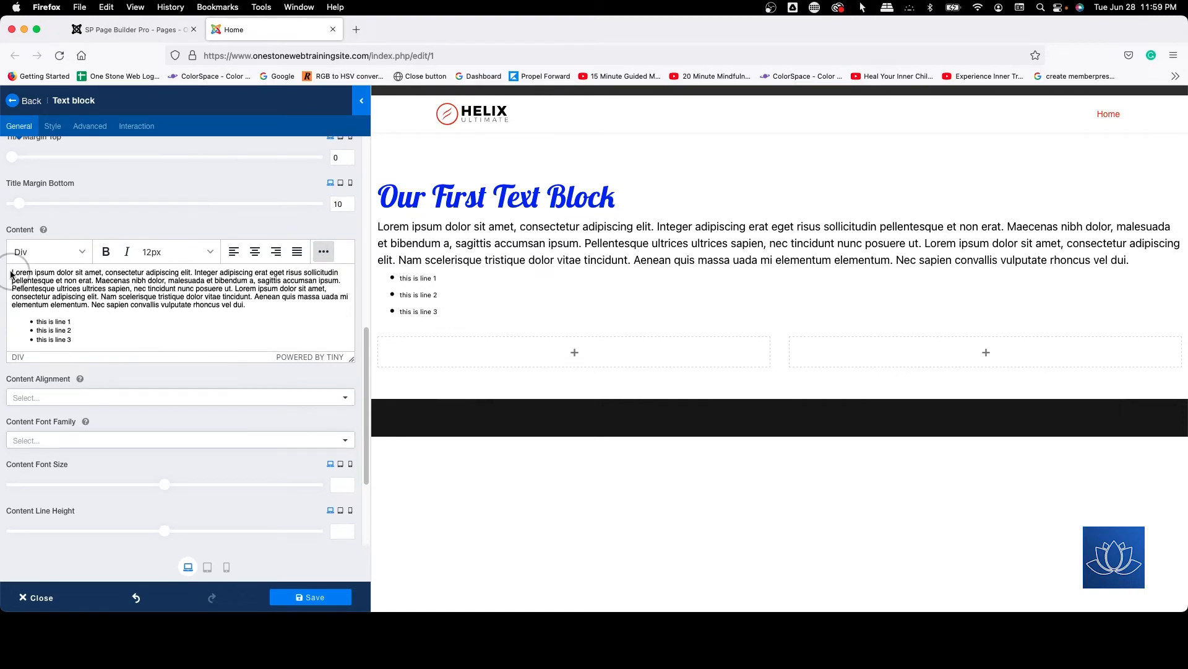
left_click_drag(12, 272, 291, 302)
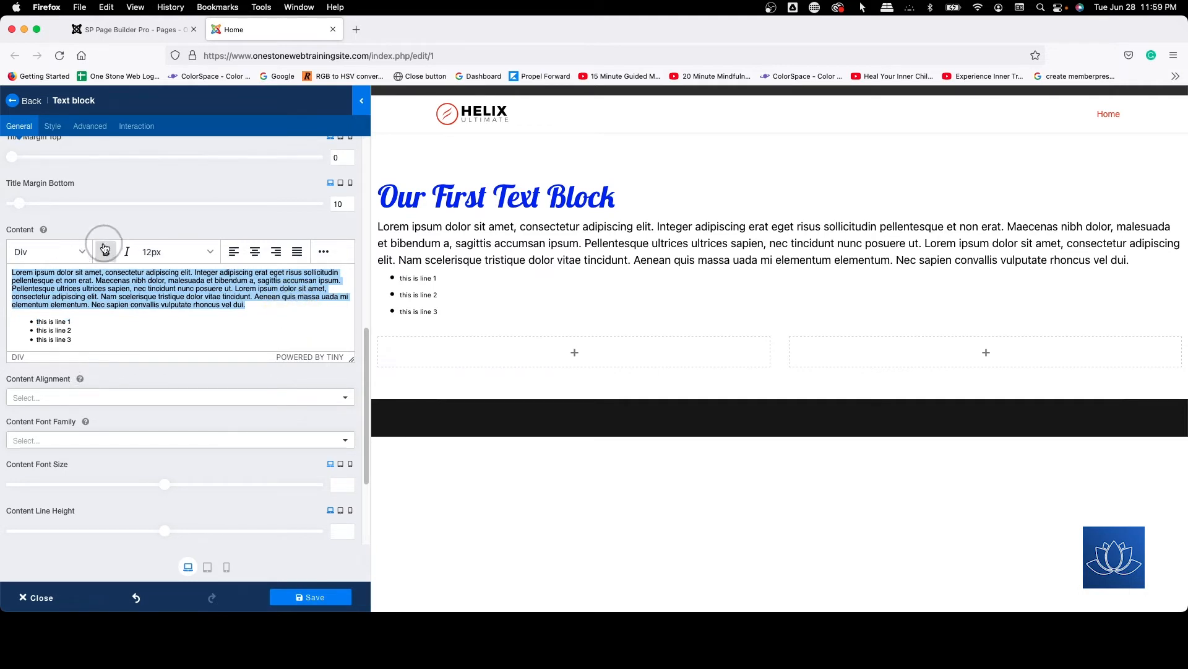
left_click(80, 252)
mouse_move(55, 293)
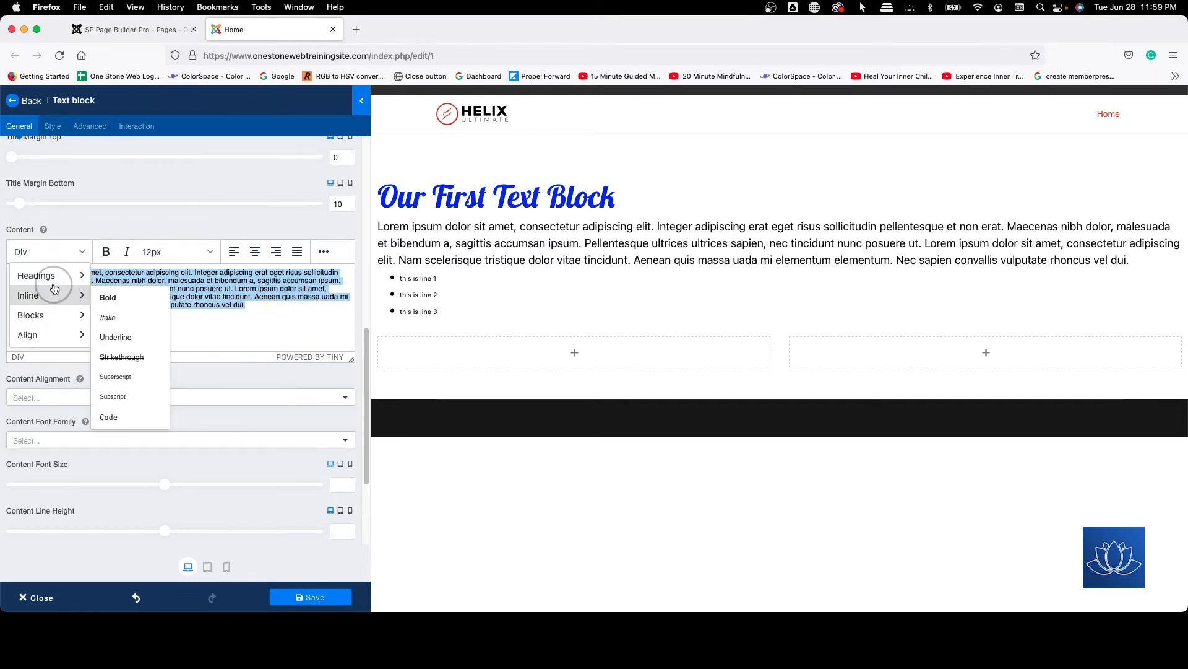
mouse_move(55, 322)
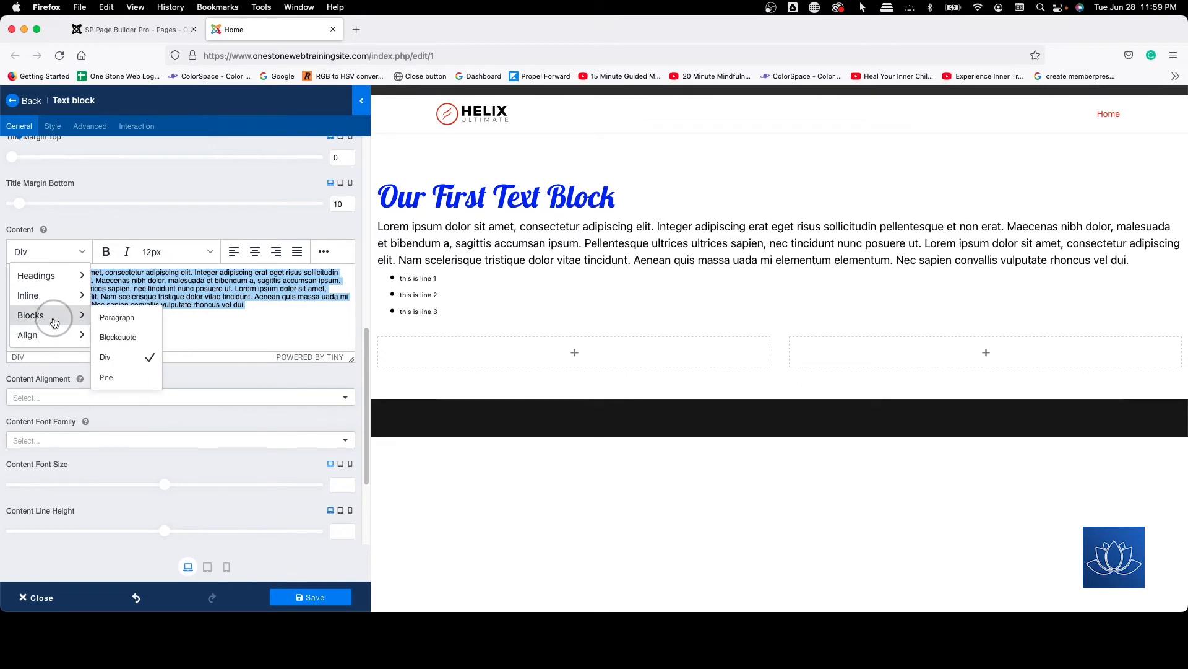
left_click(128, 317)
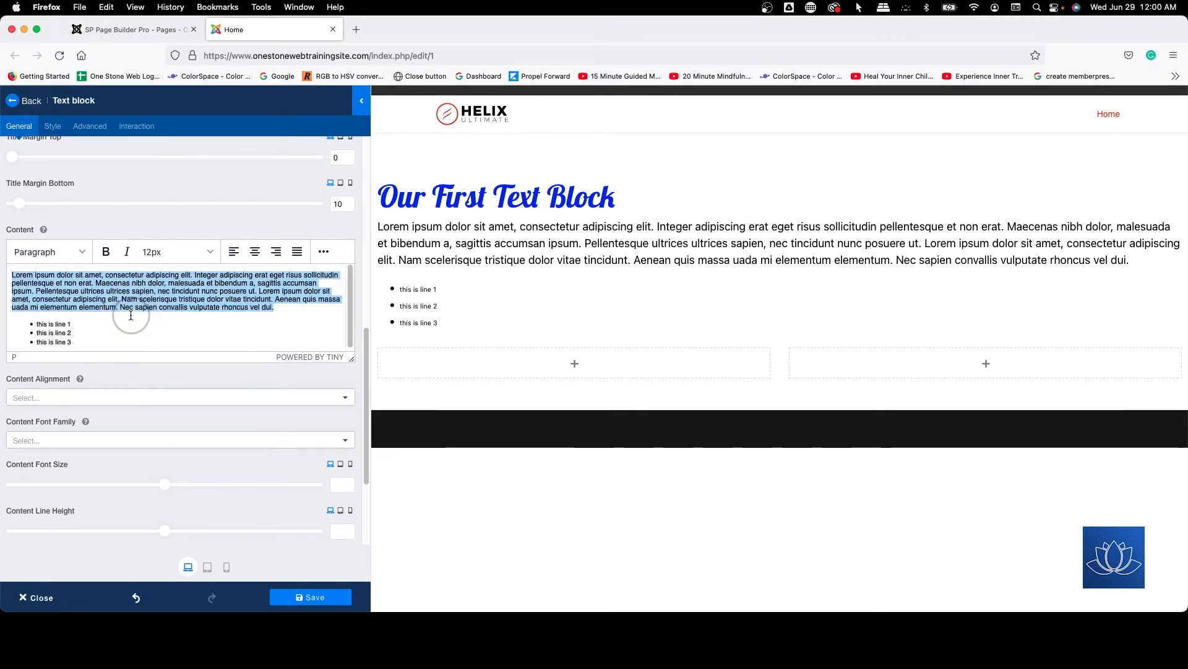
Step: Examine the content's source code for the paragraph's tags and close it
left_click(322, 254)
left_click(310, 419)
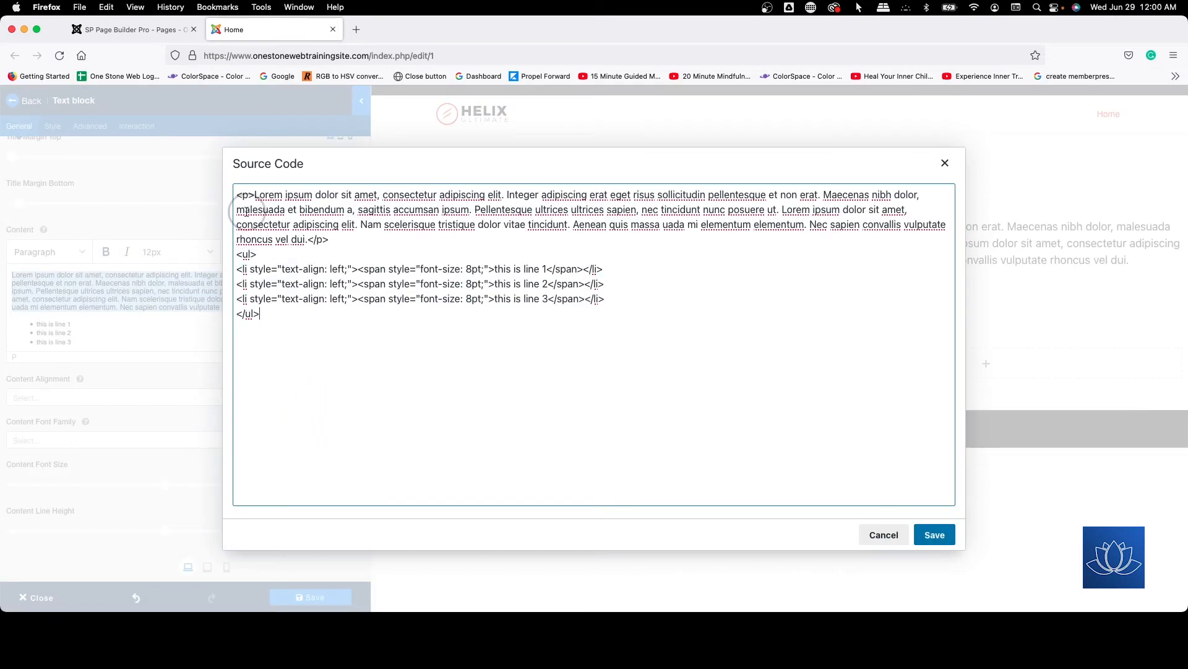
left_click(945, 541)
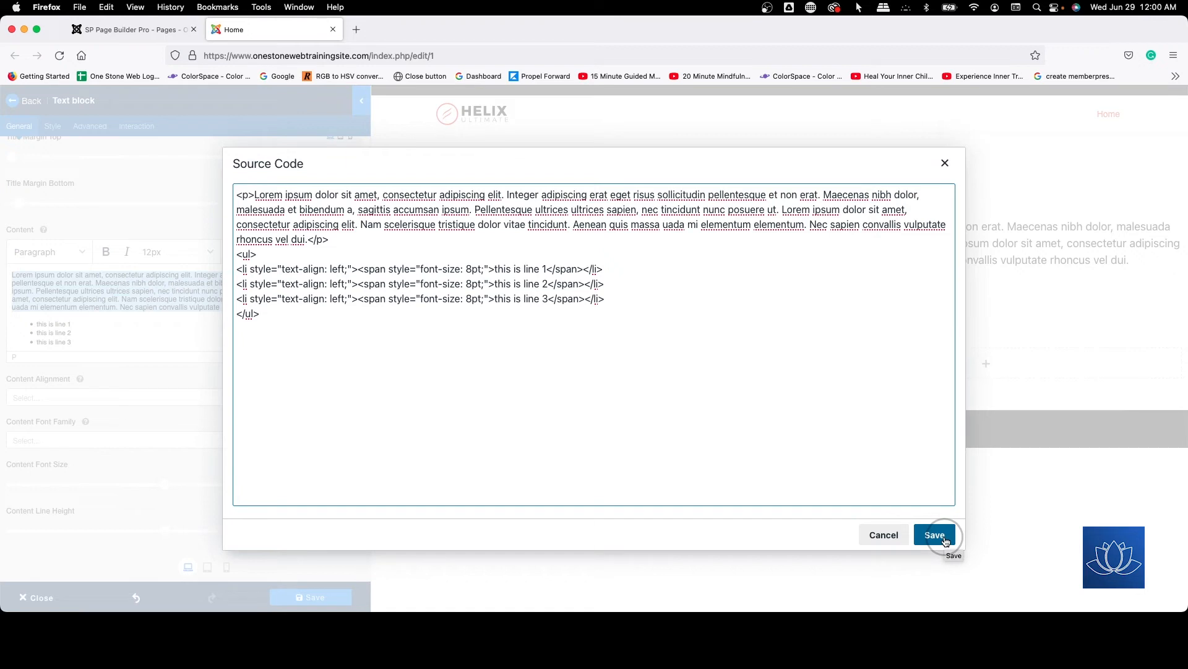
left_click(946, 540)
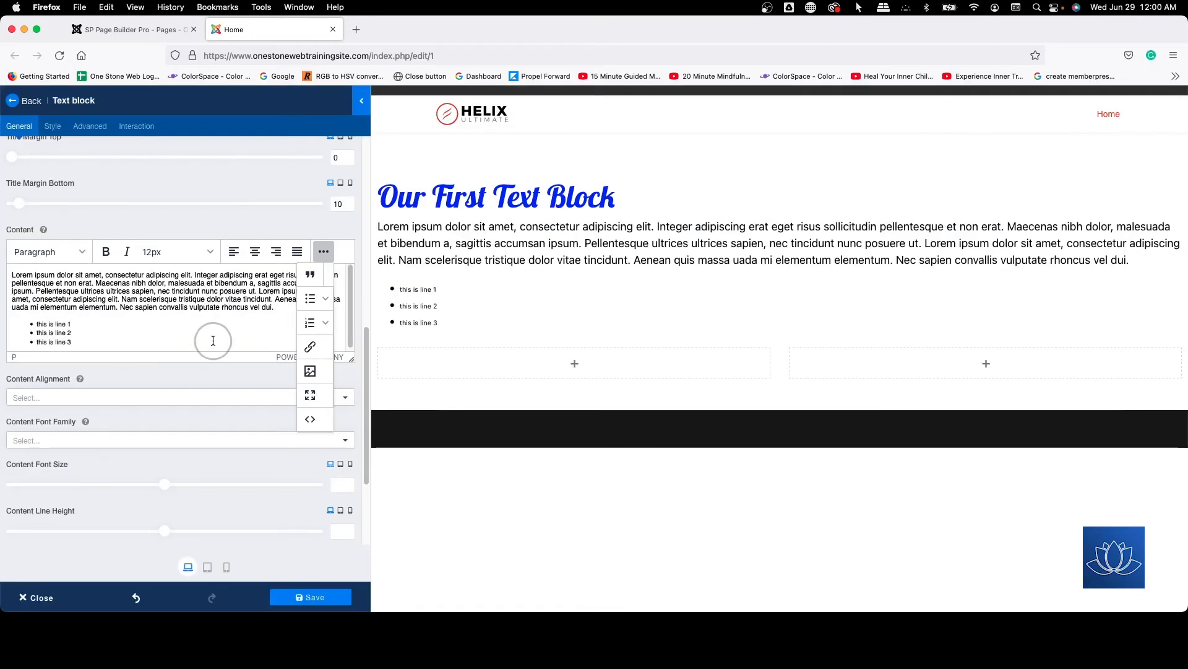
left_click(323, 252)
Step: Set the text block's content alignment to Center
scroll(108, 344, "down", 4)
scroll(109, 344, "up", 4)
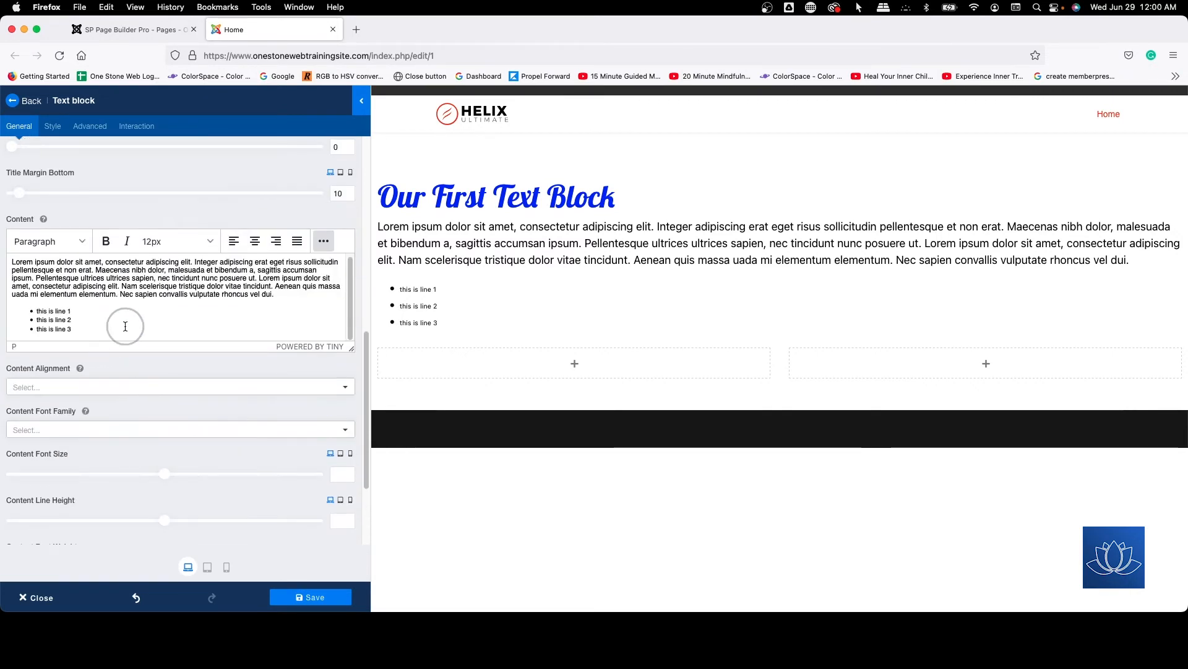
left_click(94, 392)
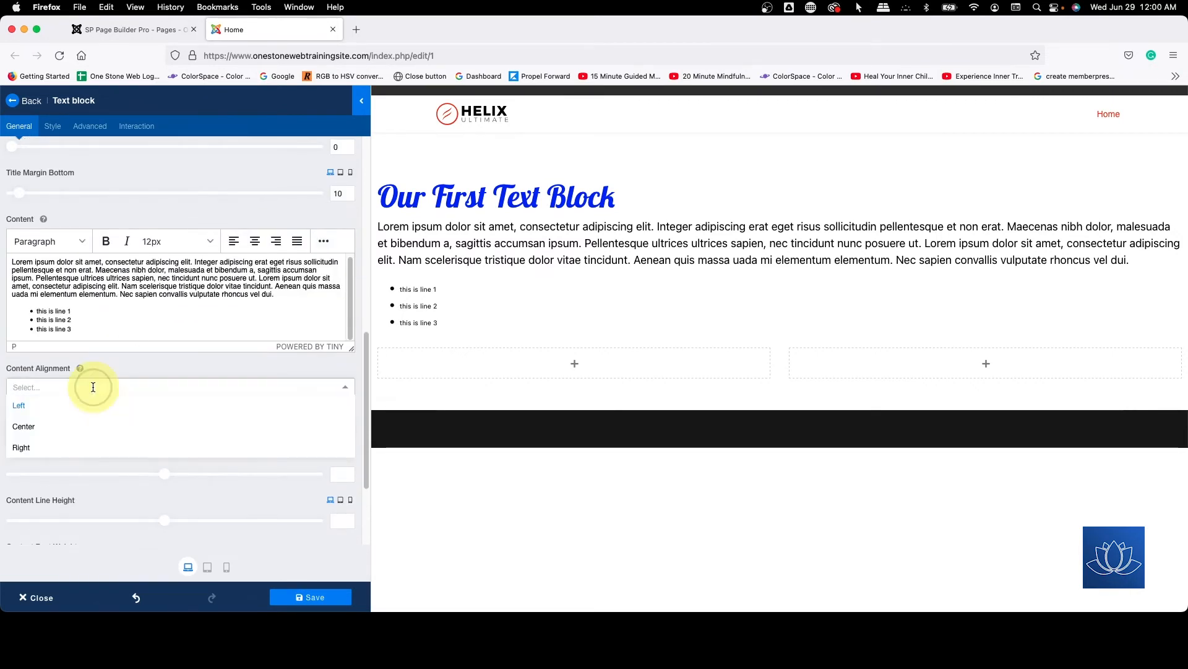
left_click(77, 426)
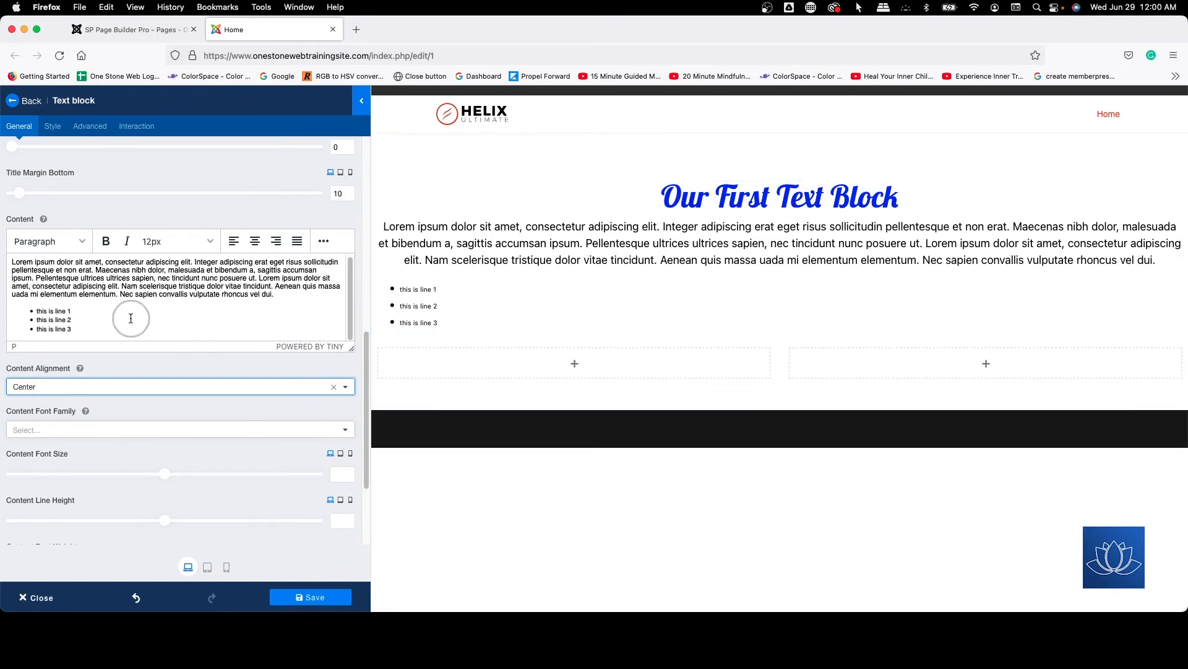
Step: Left-align the lorem ipsum paragraph inside the content editor
left_click_drag(10, 262, 279, 295)
left_click(234, 242)
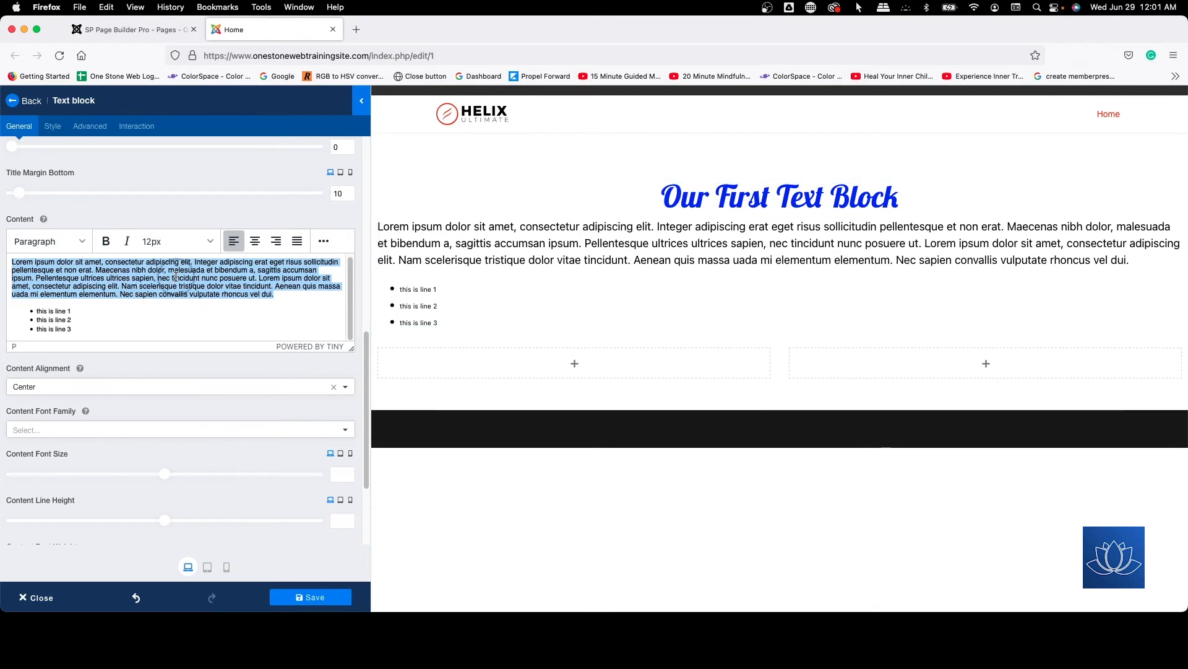
left_click(174, 318)
Step: Try Tahoma as the content font family, and then set it to Poppins
scroll(186, 310, "down", 3)
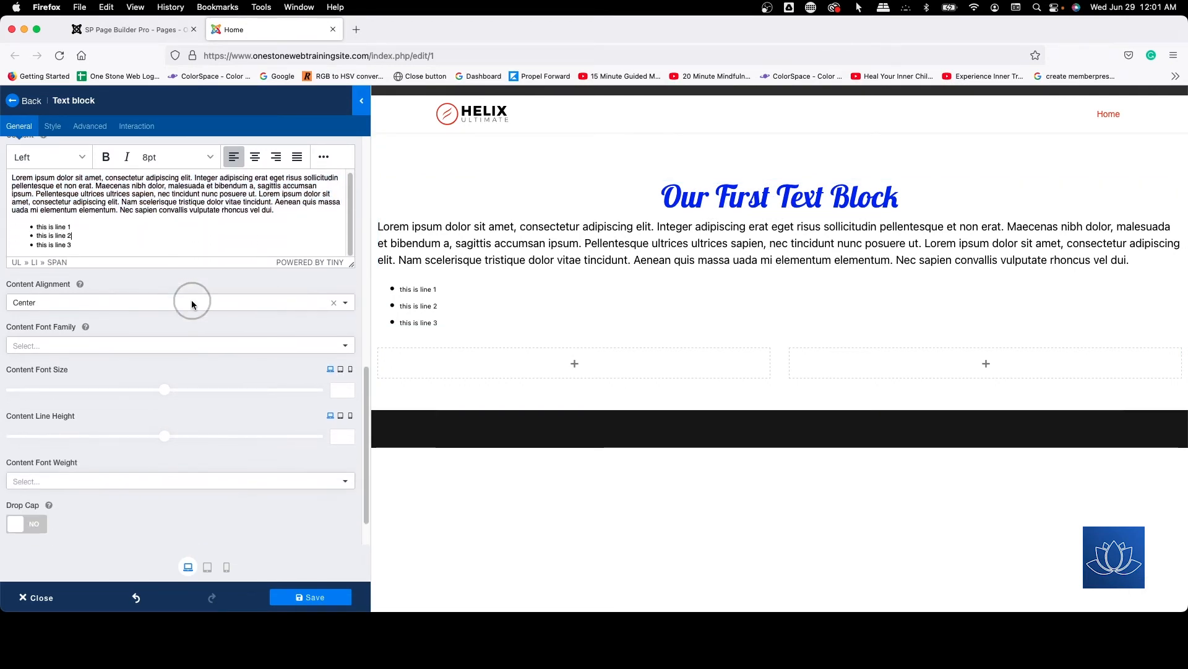
left_click(98, 344)
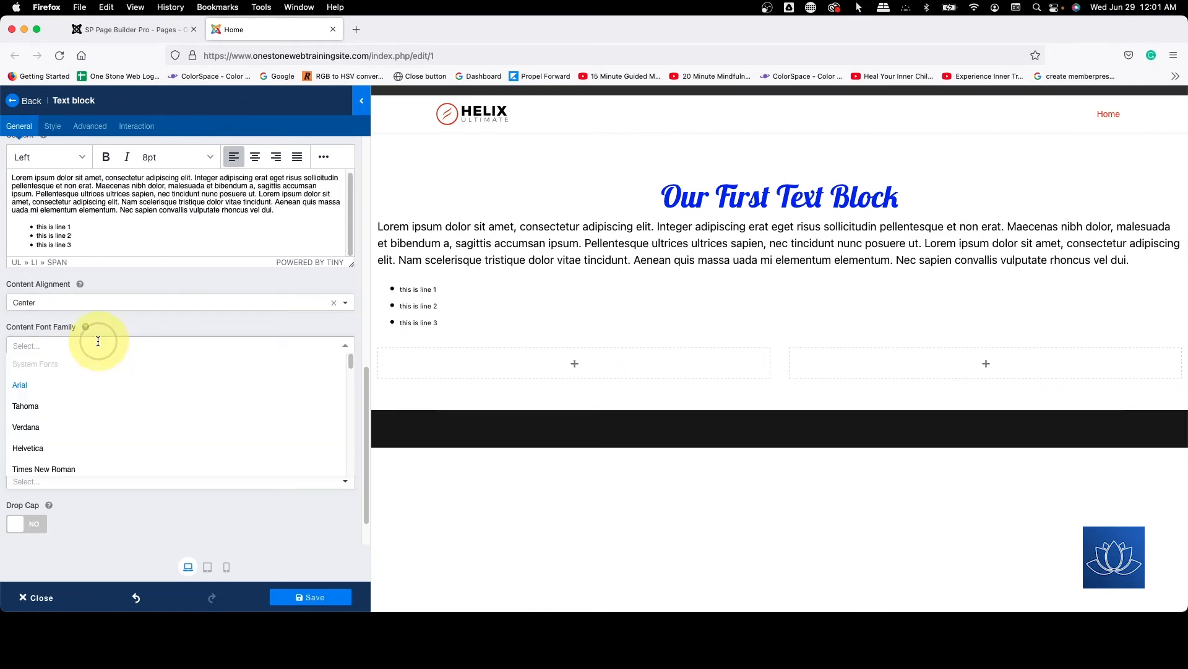
left_click(102, 411)
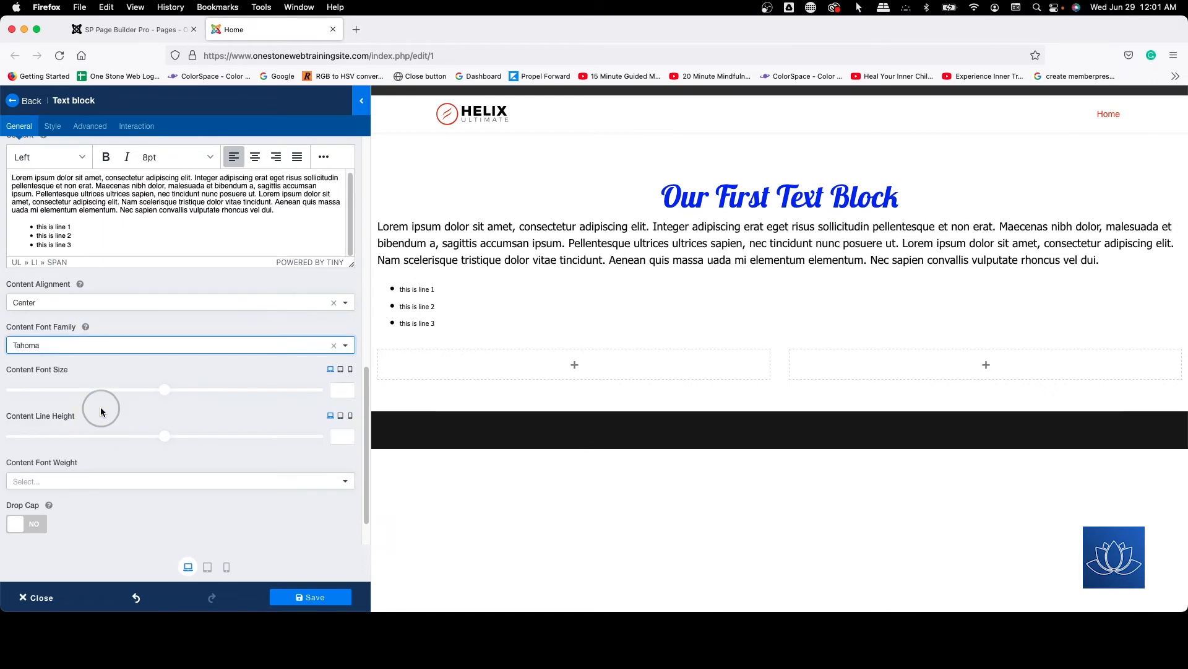
left_click(126, 344)
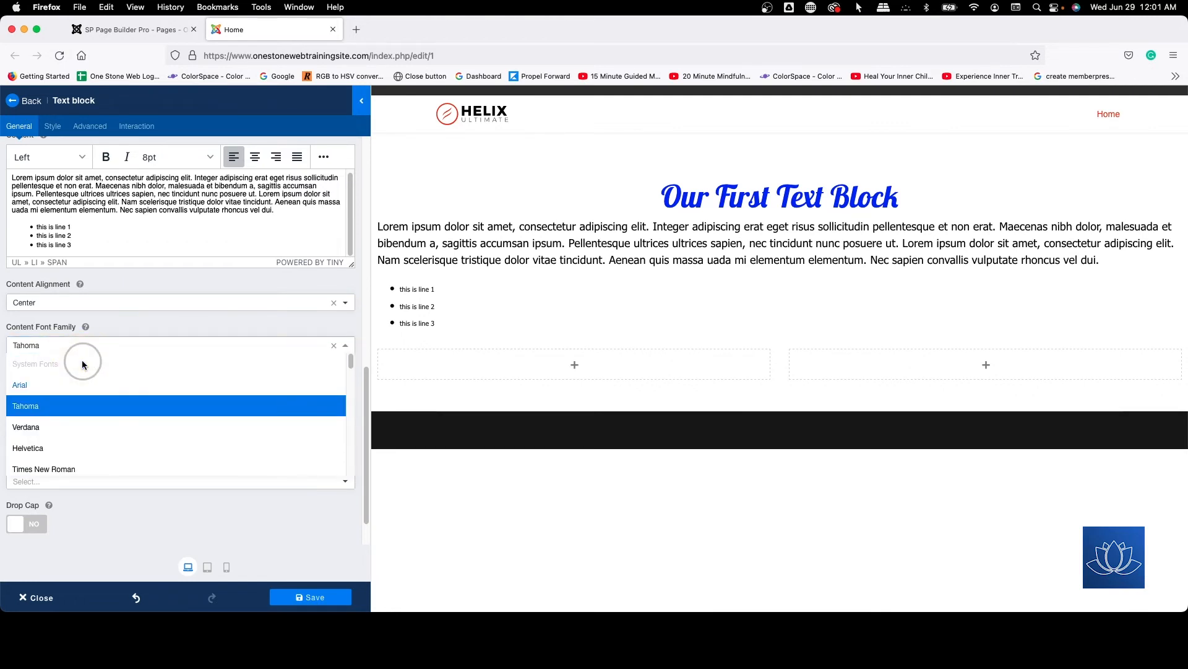
type("poppi")
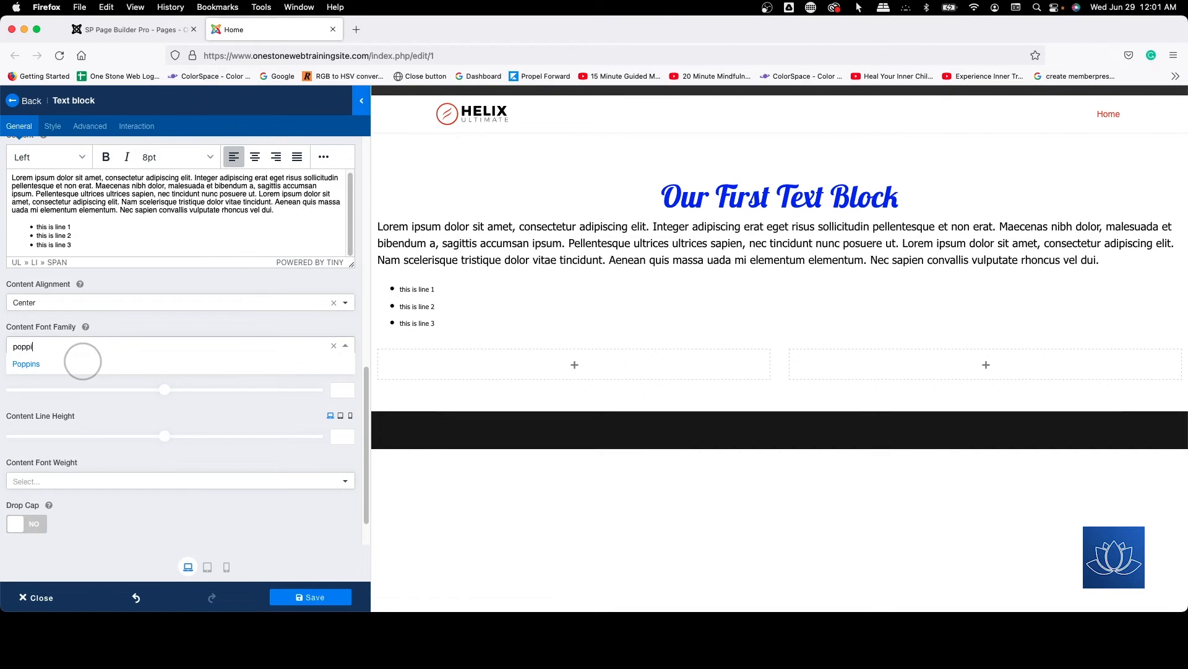
left_click(34, 363)
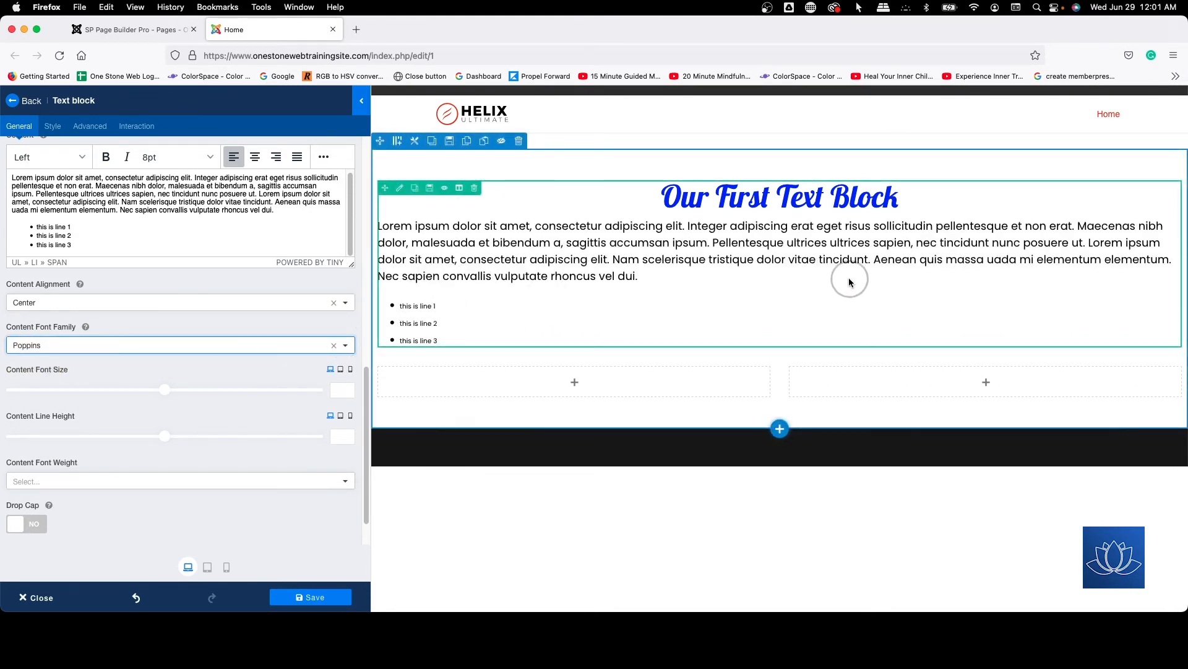
Step: Set the content font size to 22 for desktop and 20 for tablet
scroll(181, 285, "down", 2)
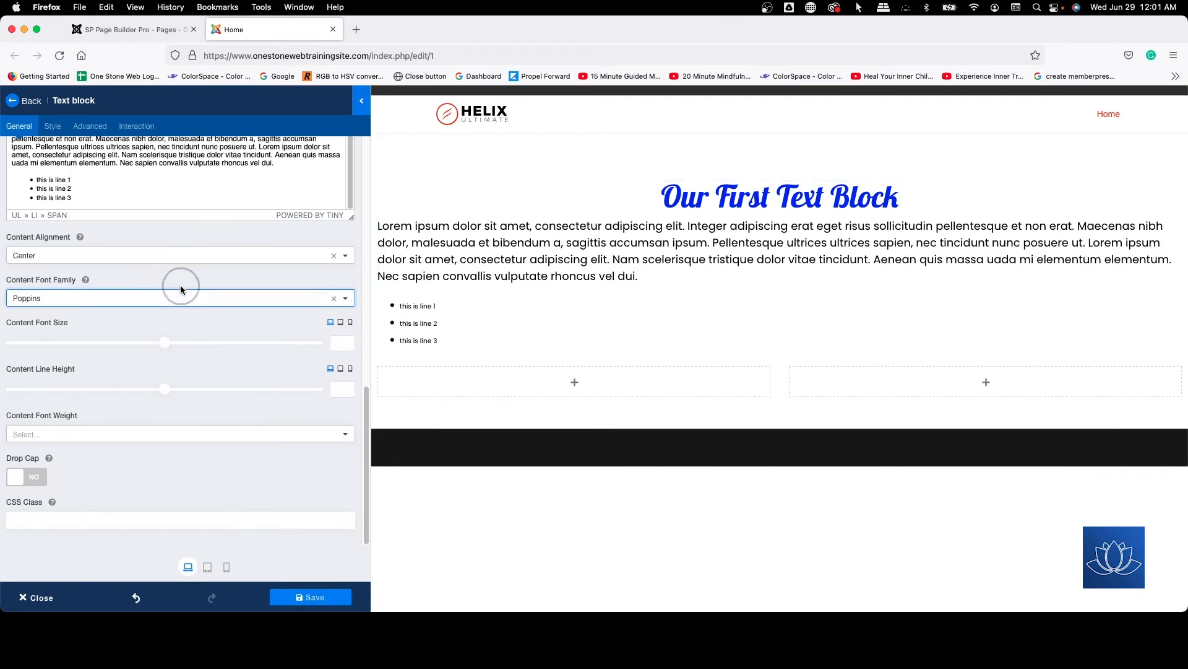
left_click(344, 344)
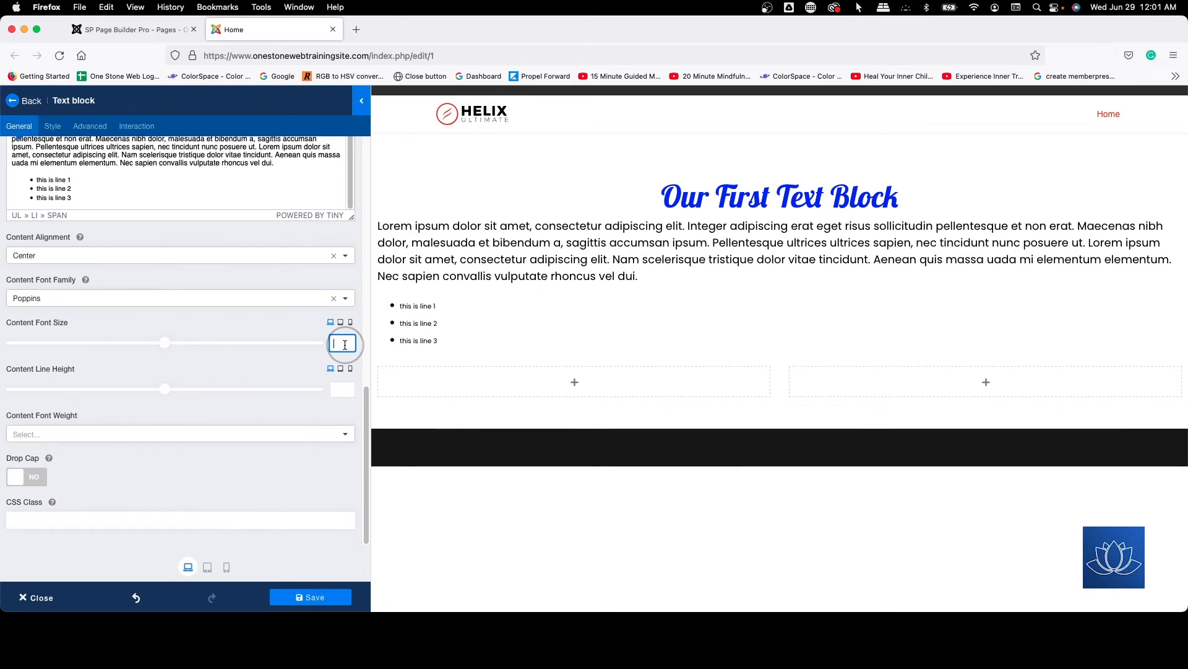
type("22")
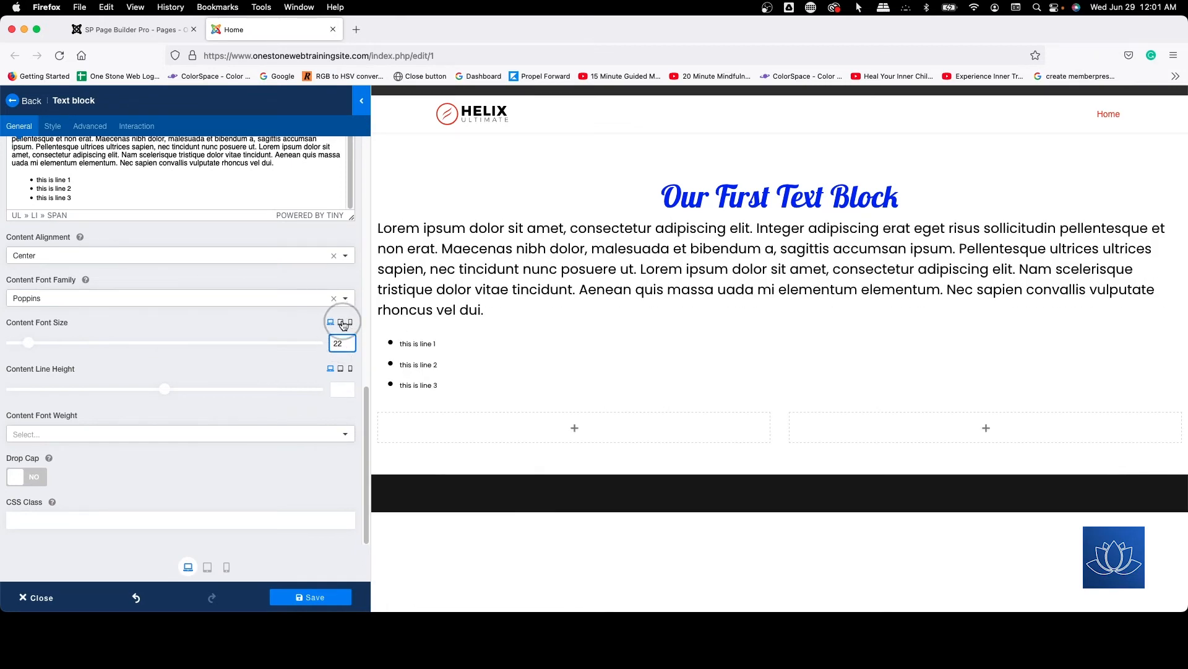
left_click(341, 322)
left_click(343, 341)
type("20")
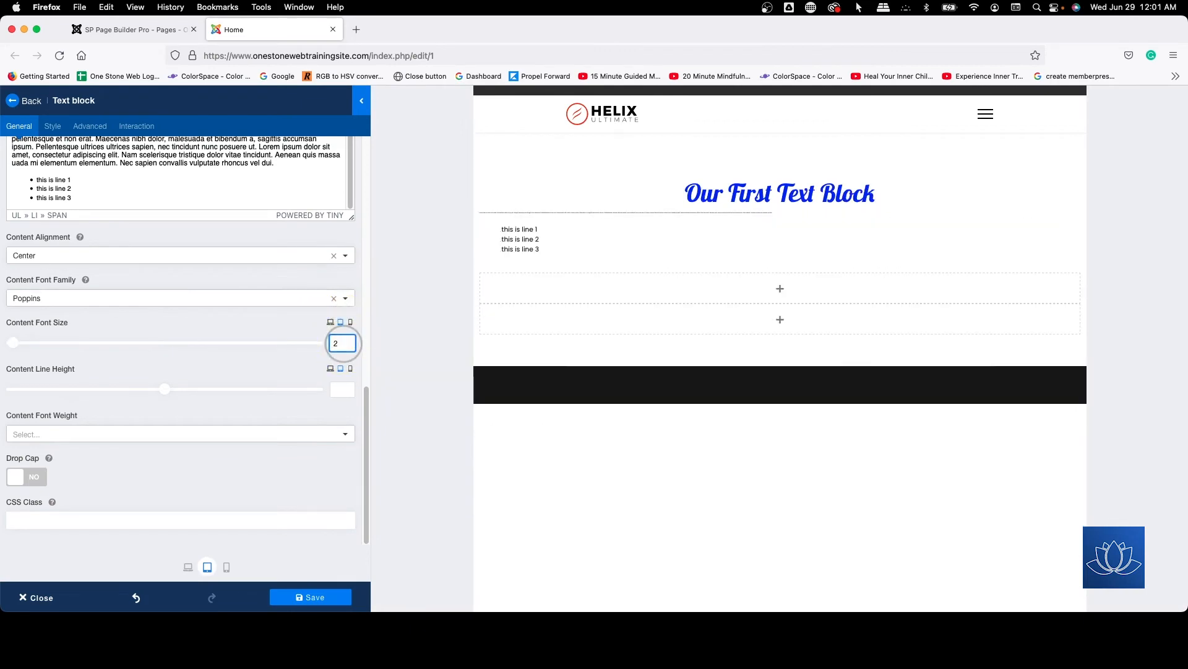
Step: Set the content font size to 18 for mobile
left_click(350, 322)
left_click(343, 344)
type("1")
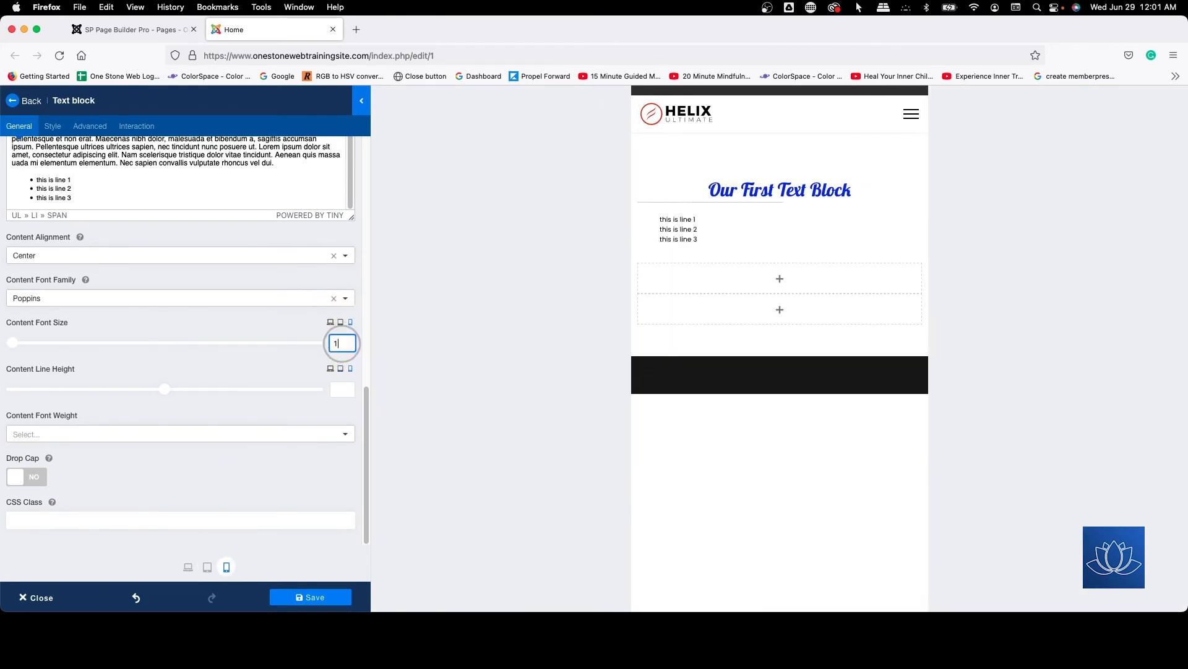
type("8")
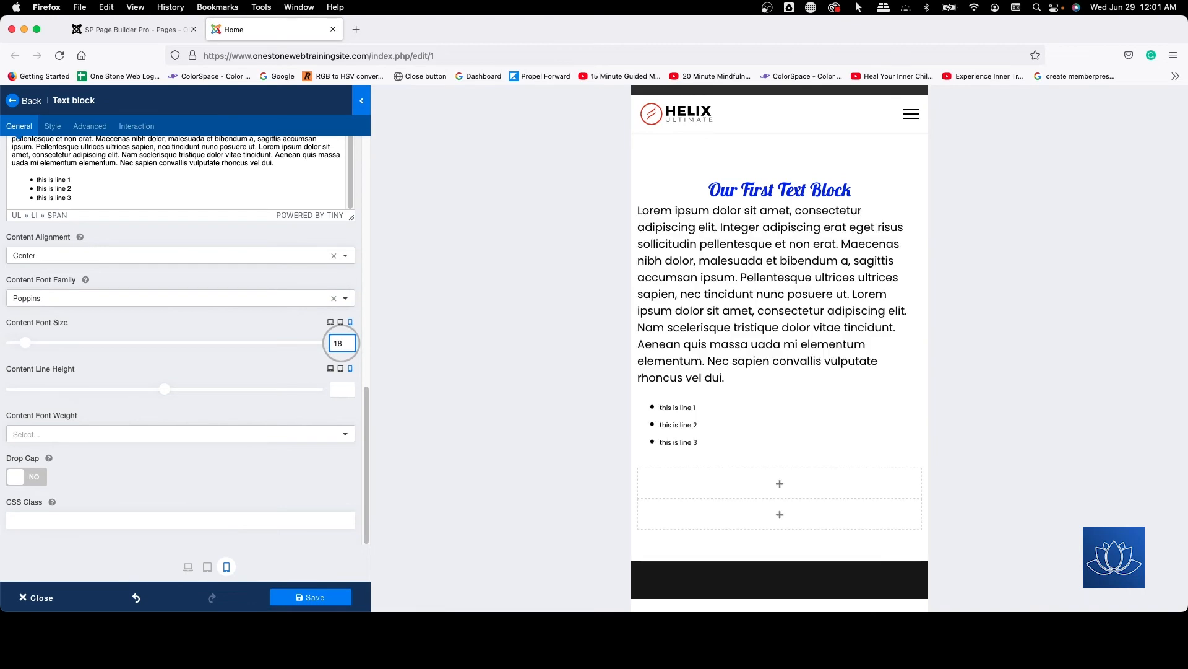
Step: Try 22 as the desktop content line height, and then set it to 26
left_click(330, 369)
left_click(341, 388)
type("22")
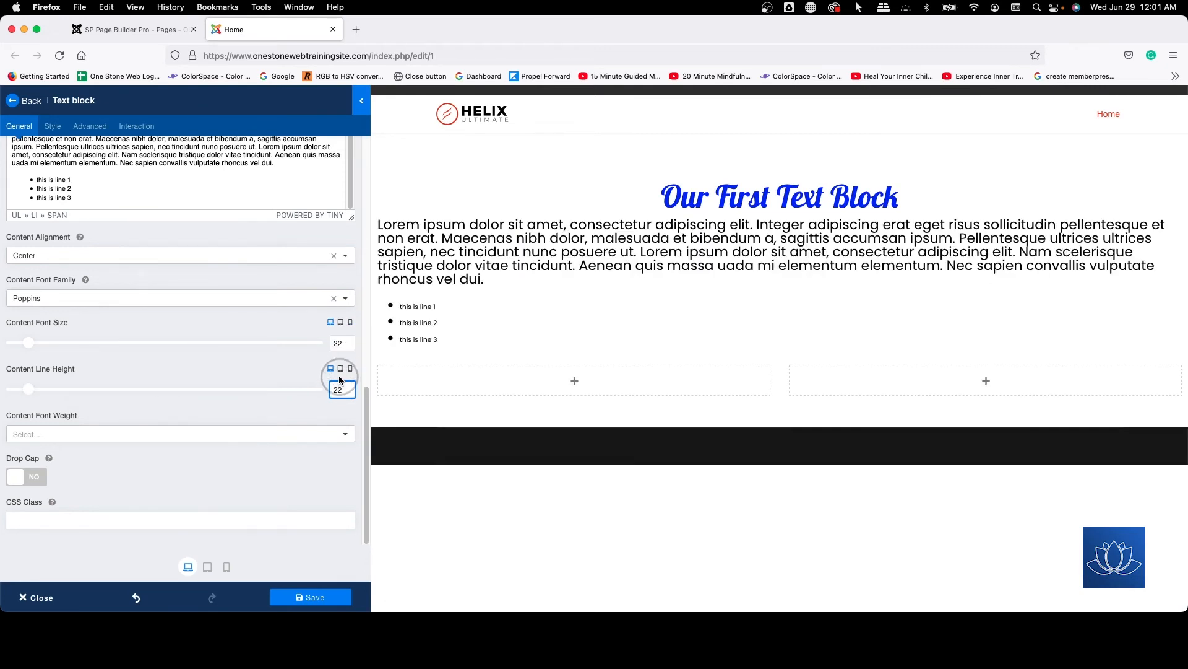
left_click_drag(337, 388, 344, 388)
type("6")
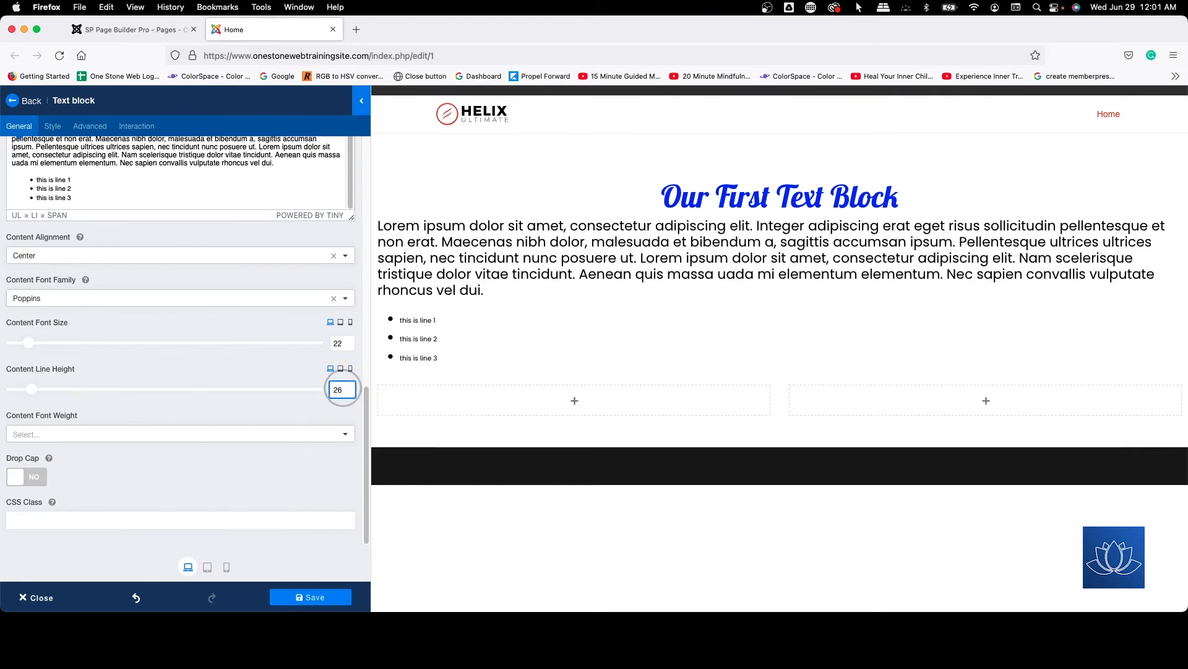
Step: Set the content line height to 24 for tablet and 22 for mobile, and return to the desktop preview
left_click(340, 368)
left_click(342, 389)
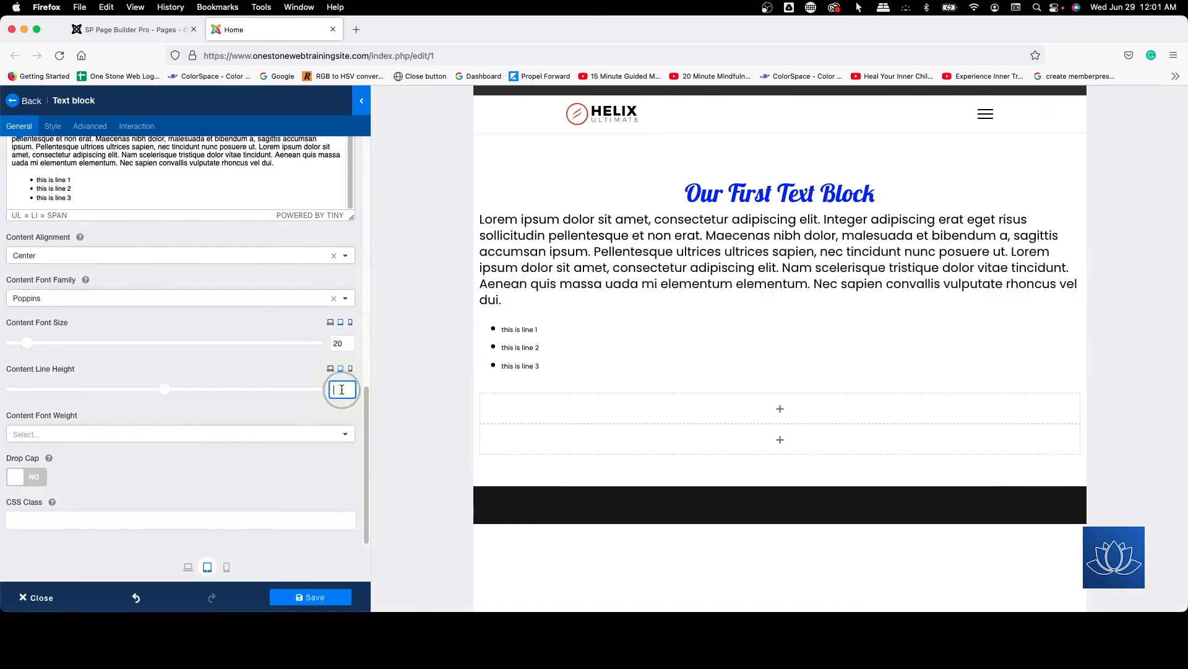
type("24")
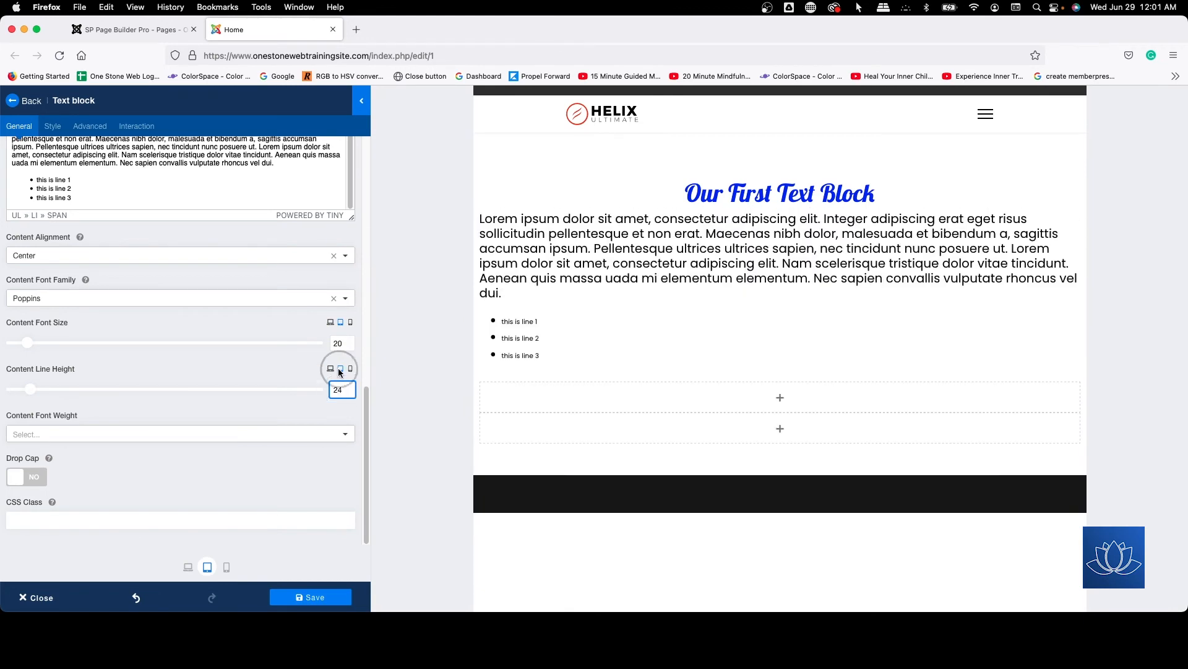
left_click(350, 370)
left_click(344, 390)
type("22")
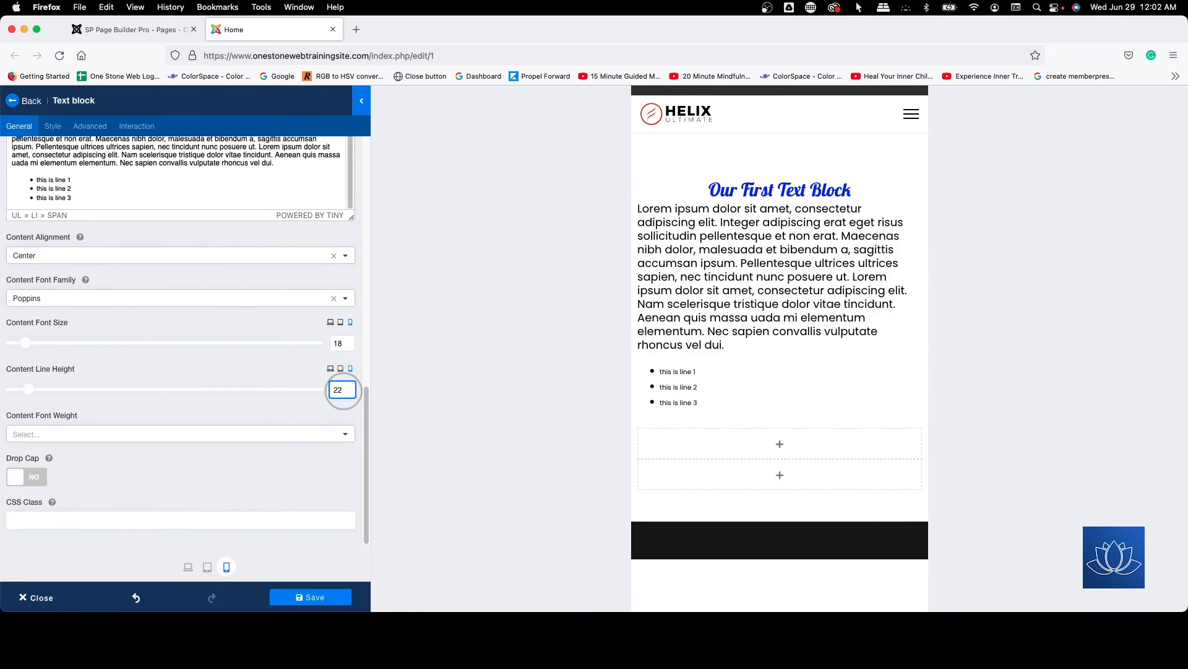
left_click(330, 370)
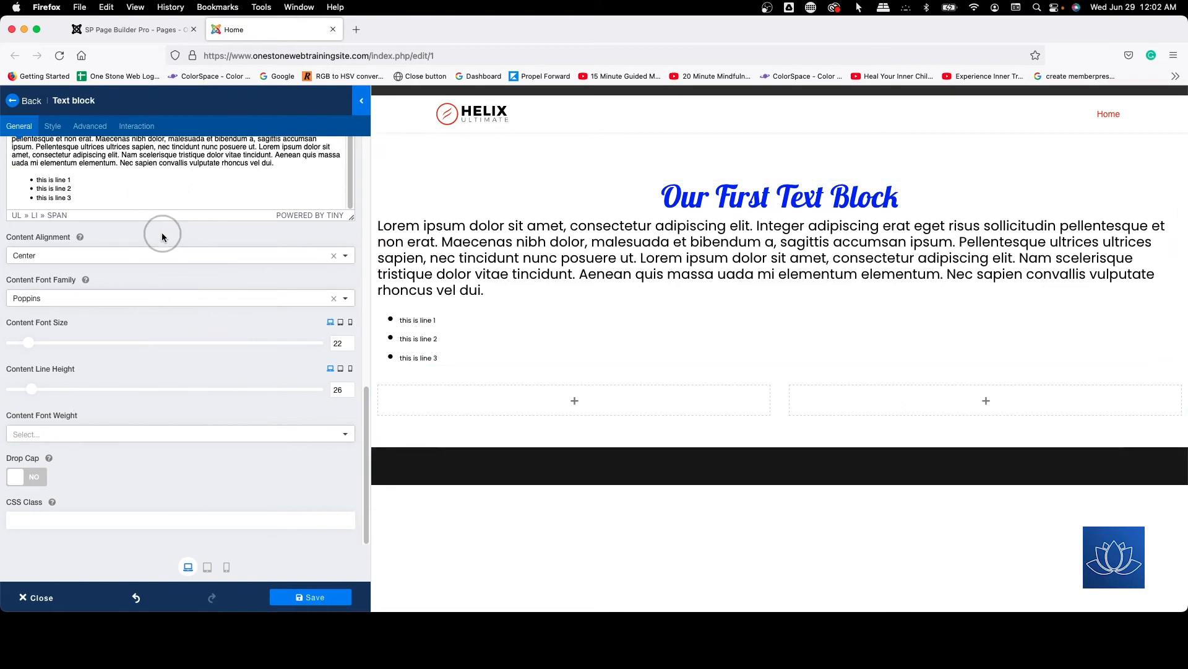
Step: Try 600 as the content font weight, and then set it to 300
scroll(158, 235, "up", 3)
scroll(115, 366, "down", 3)
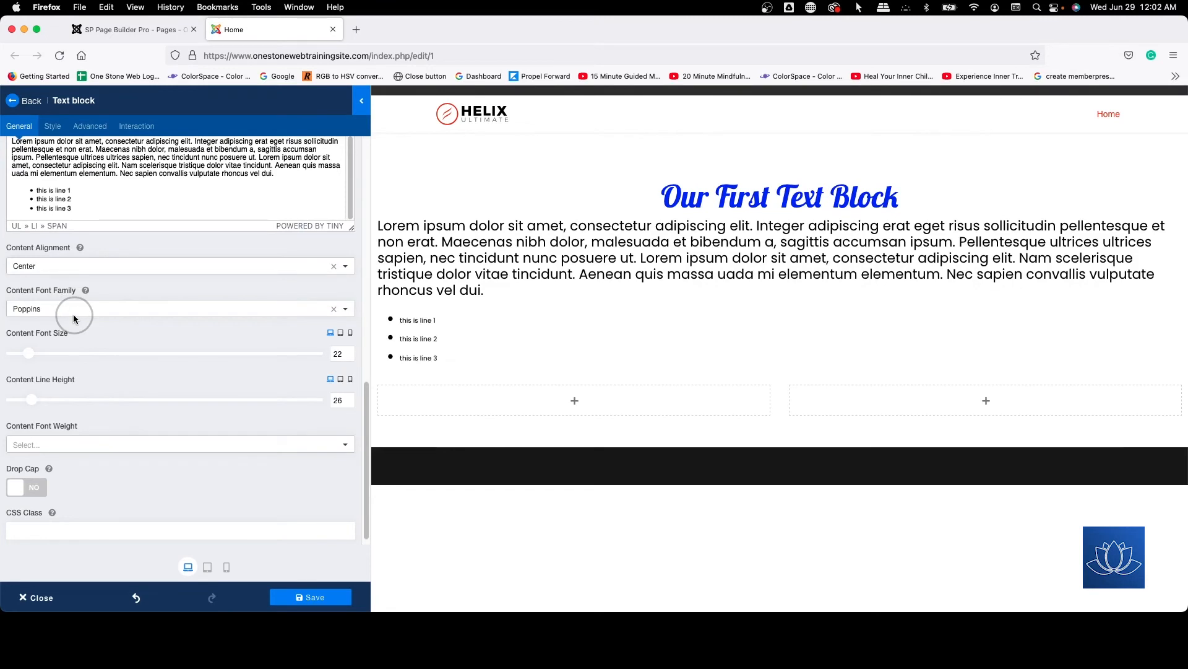
left_click(89, 446)
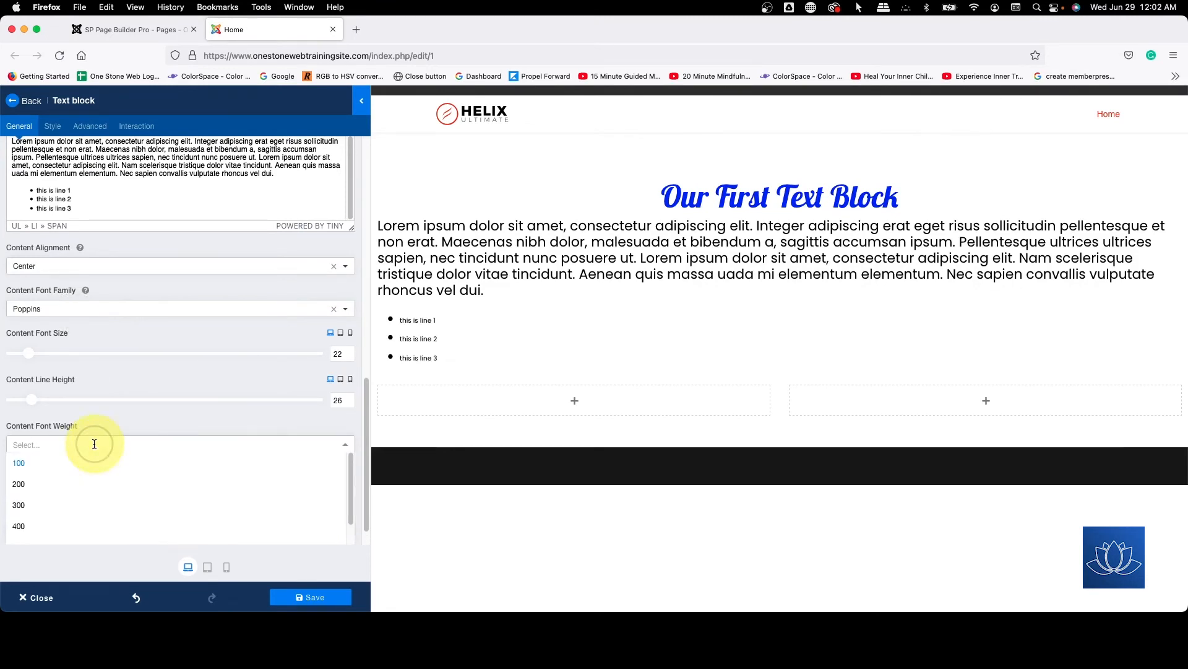
scroll(40, 513, "down", 2)
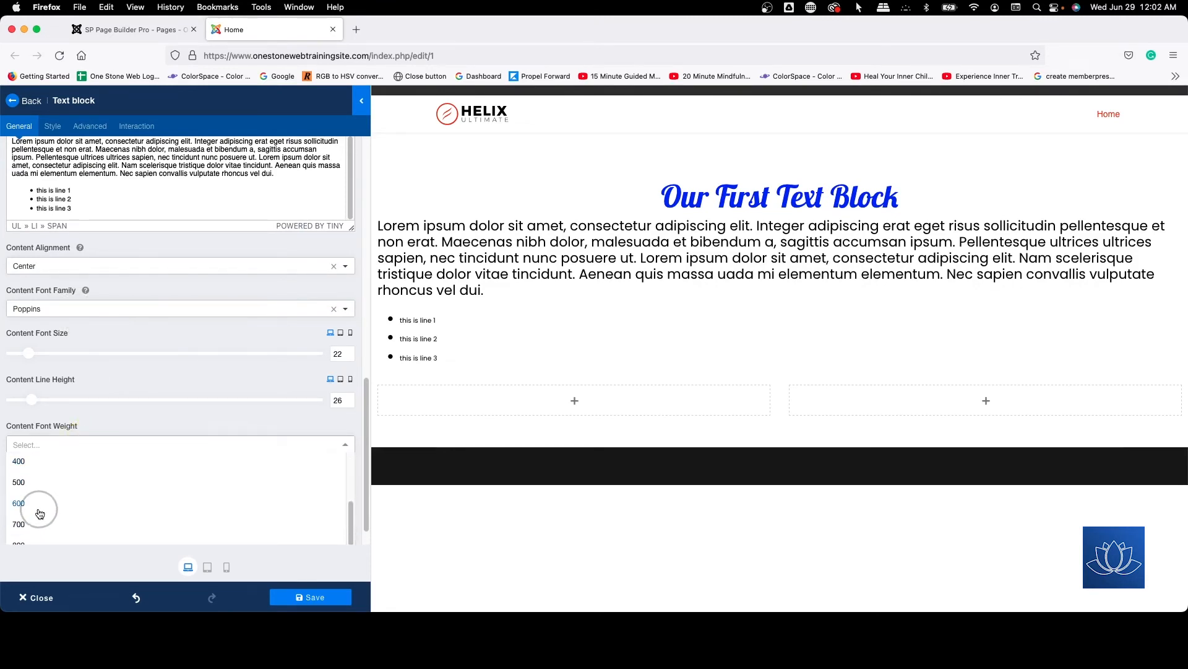
left_click(27, 504)
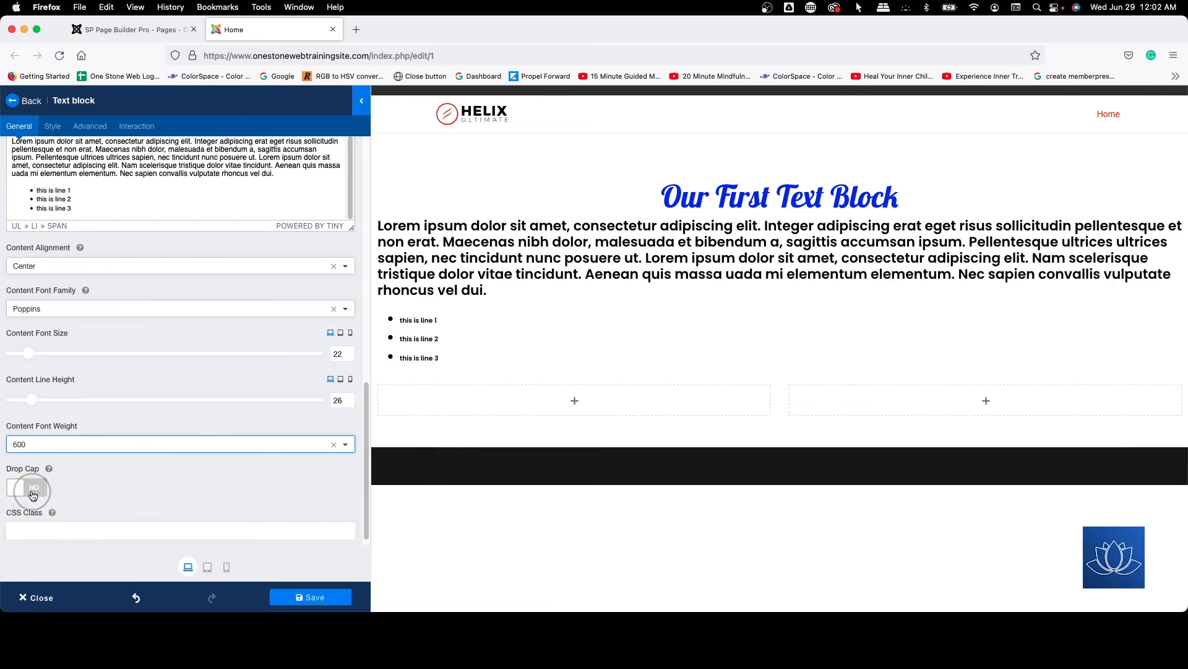
left_click(89, 444)
scroll(84, 491, "up", 2)
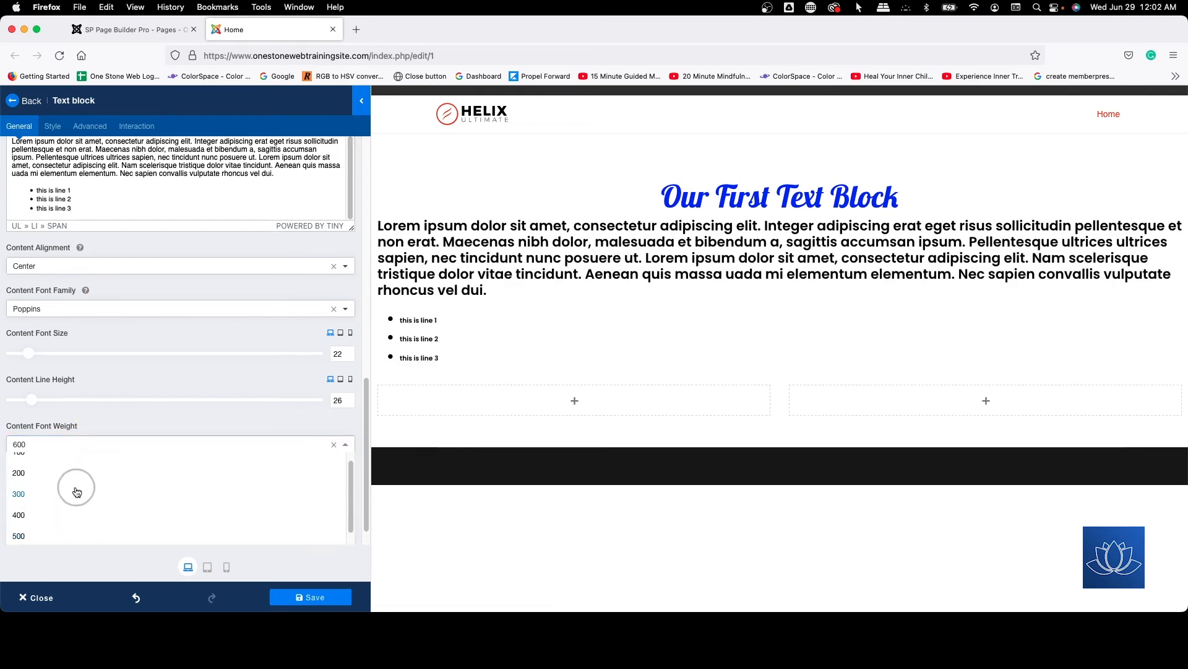
left_click(41, 495)
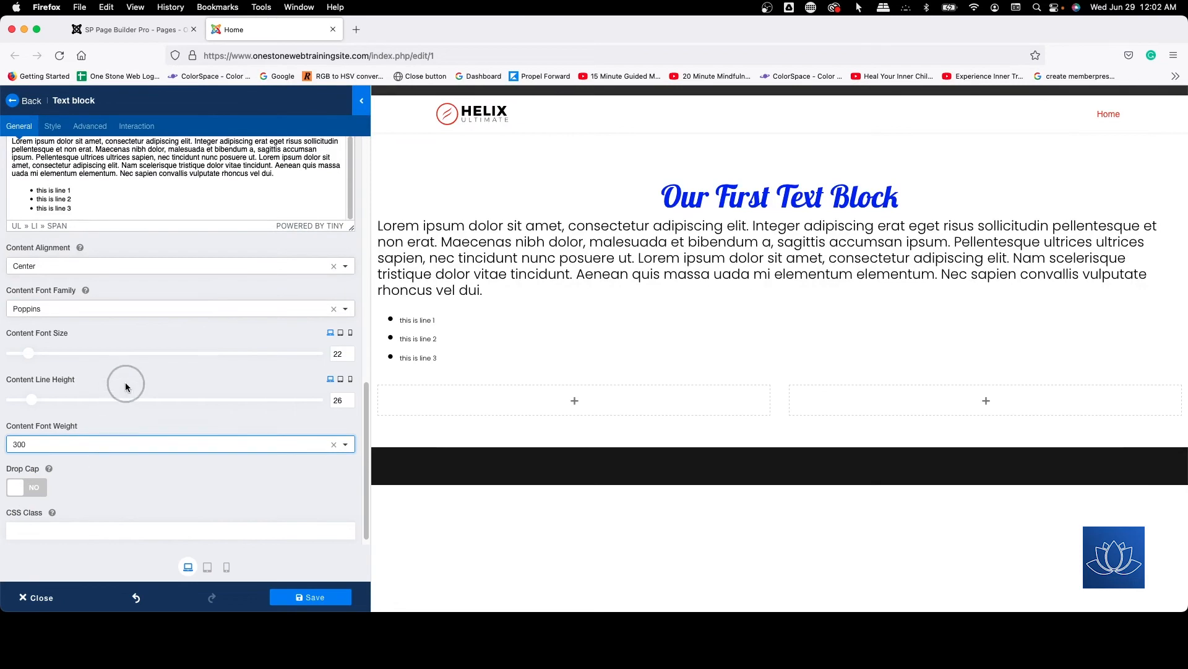
scroll(120, 387, "down", 1)
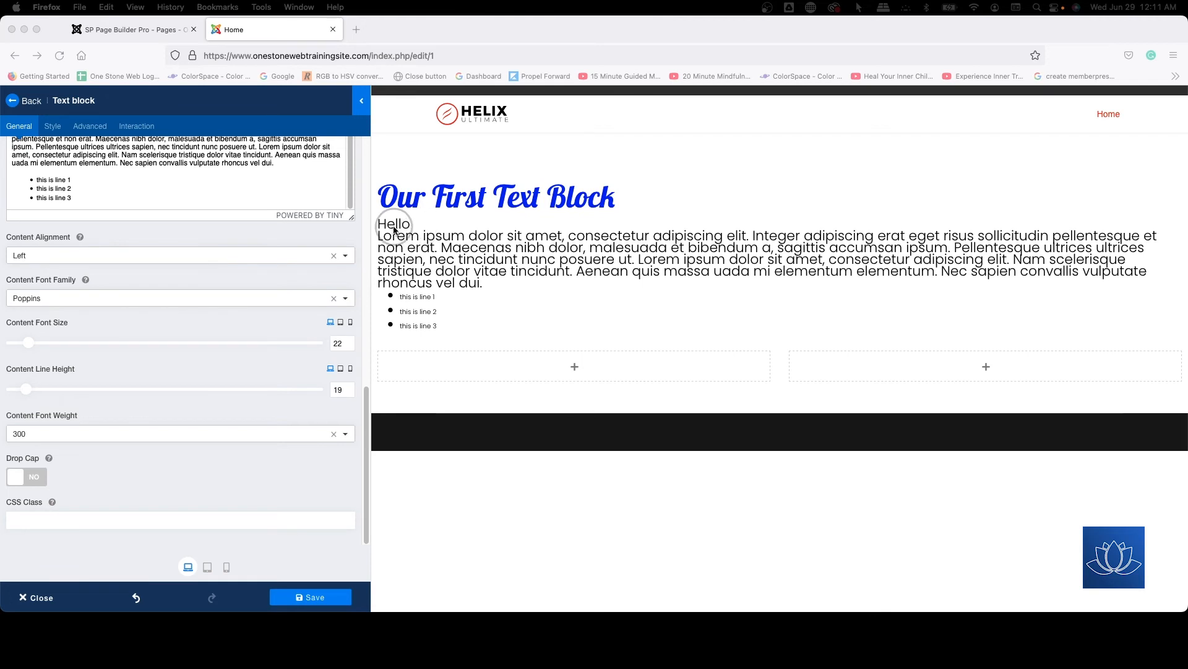
Step: Review the HTML source code of the text block's content and close it
scroll(306, 235, "up", 3)
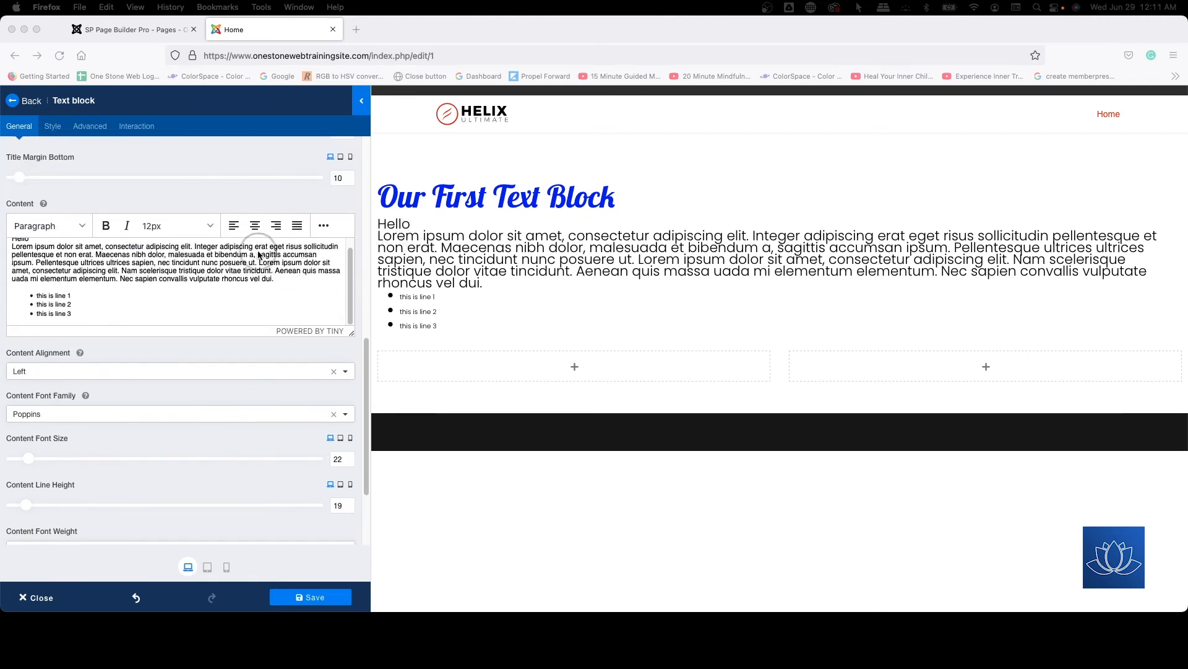
left_click(324, 226)
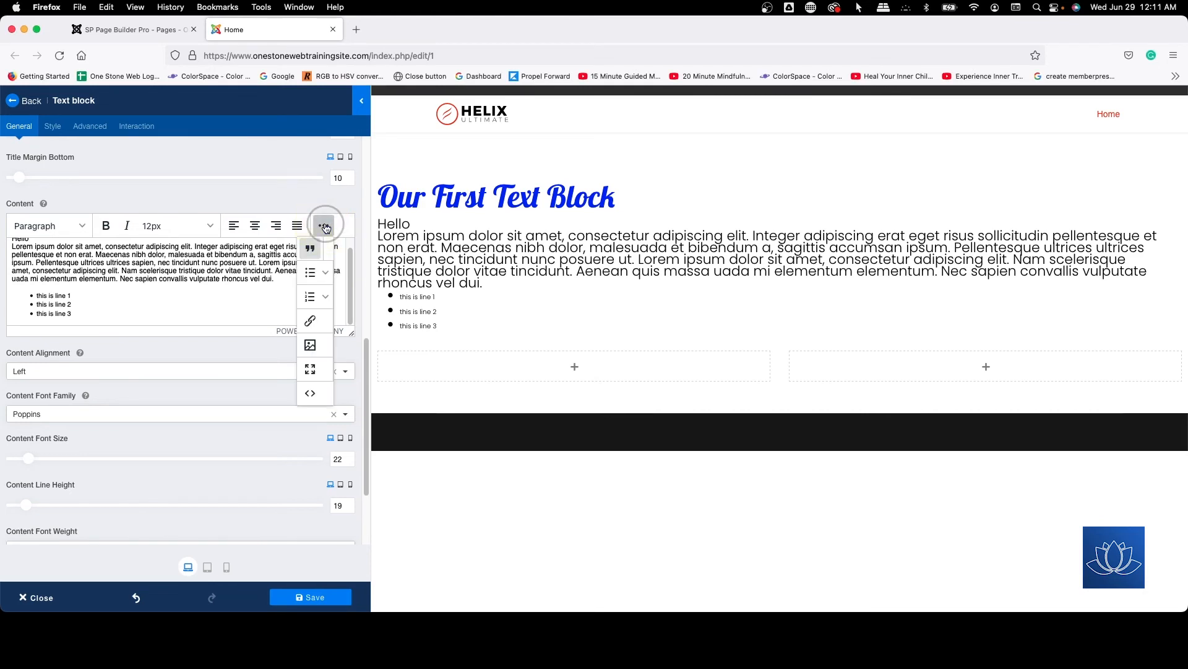
left_click(309, 394)
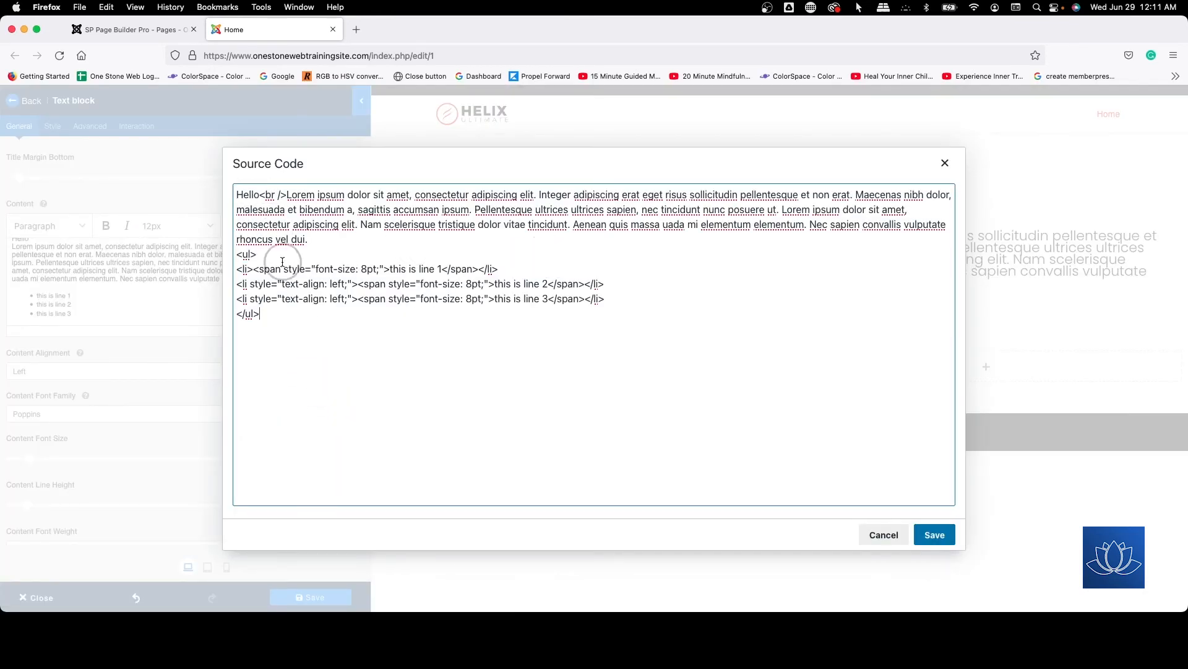
left_click(947, 537)
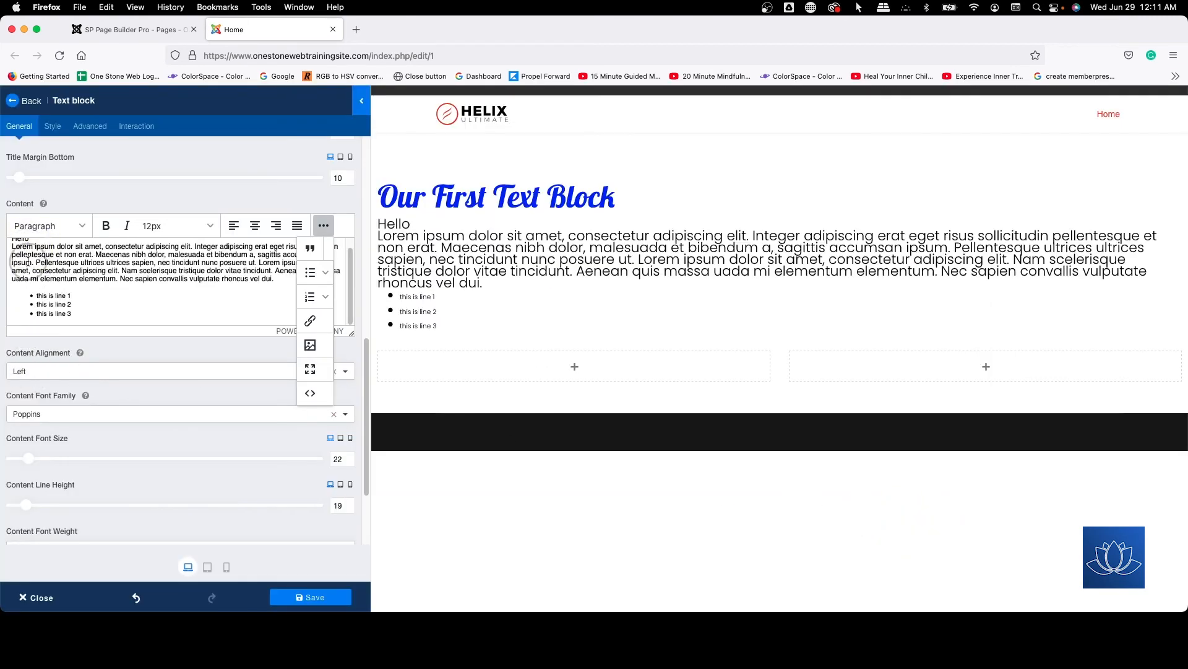
Step: Wrap the Hello line and lorem ipsum paragraph in a <span> element in the content's source code and save it
scroll(28, 252, "up", 1)
left_click(13, 247)
left_click_drag(14, 247, 276, 288)
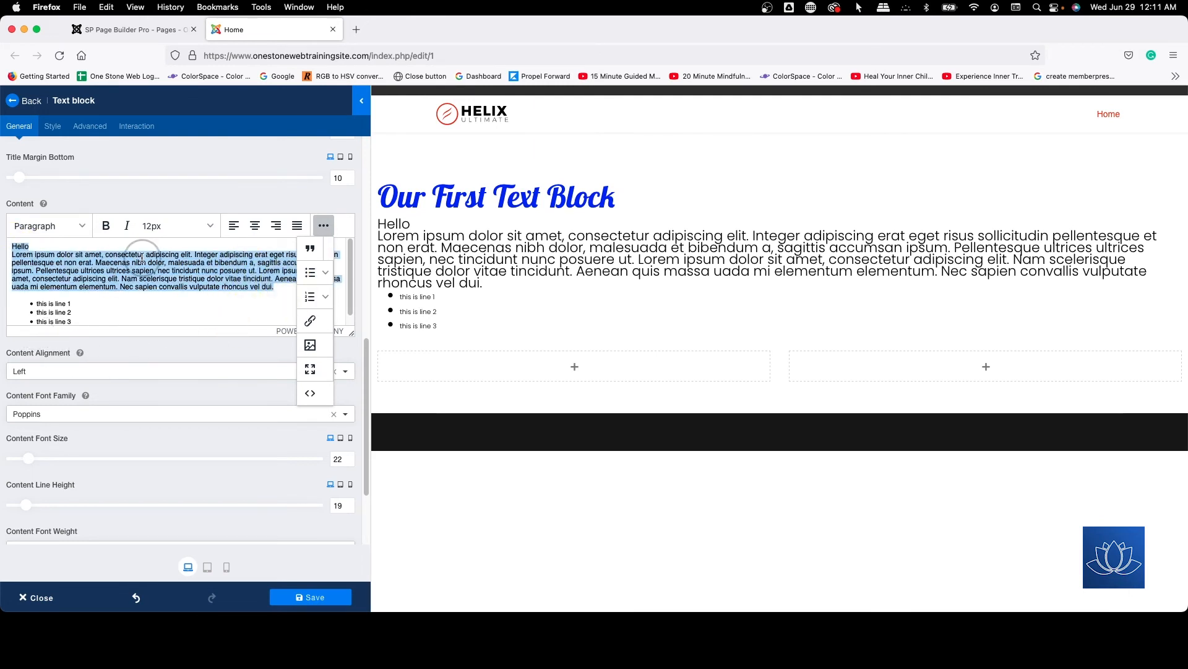
left_click(310, 393)
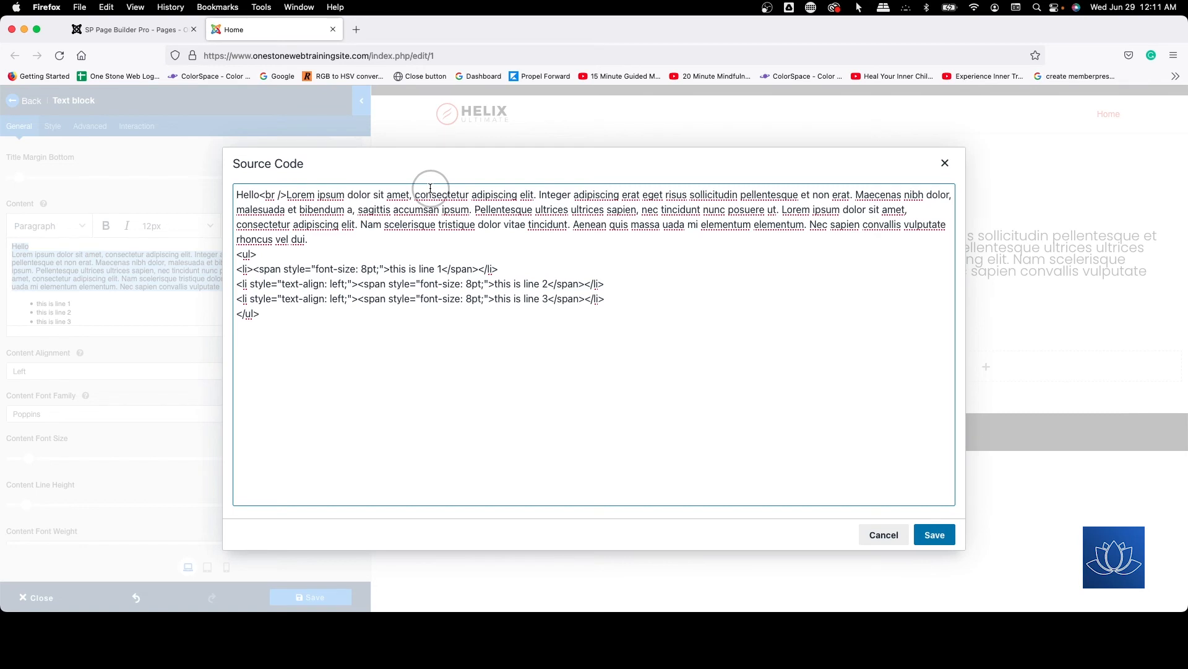
type("<")
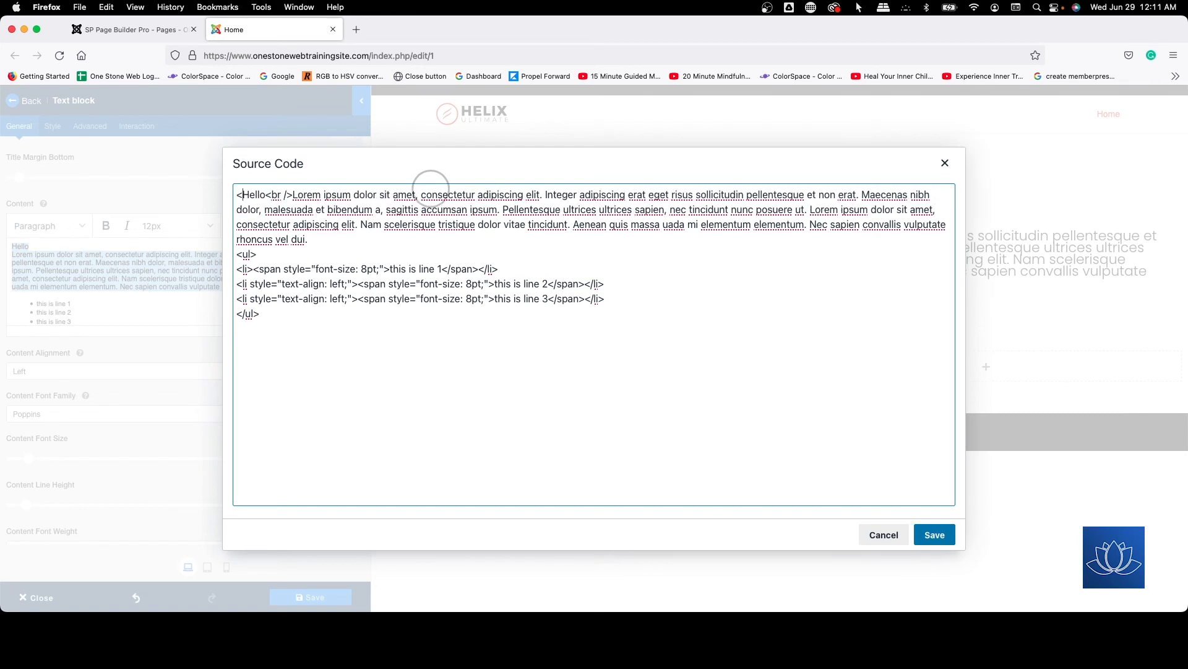
type("spabn")
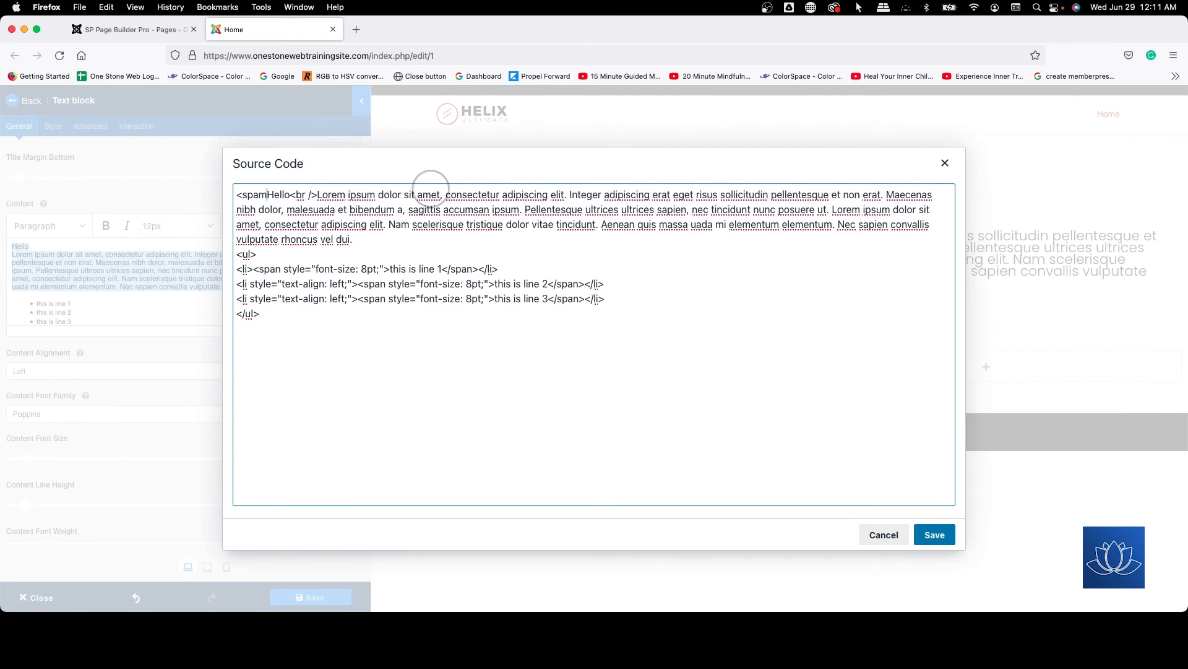
key("BackSpace")
key("BackSpace")
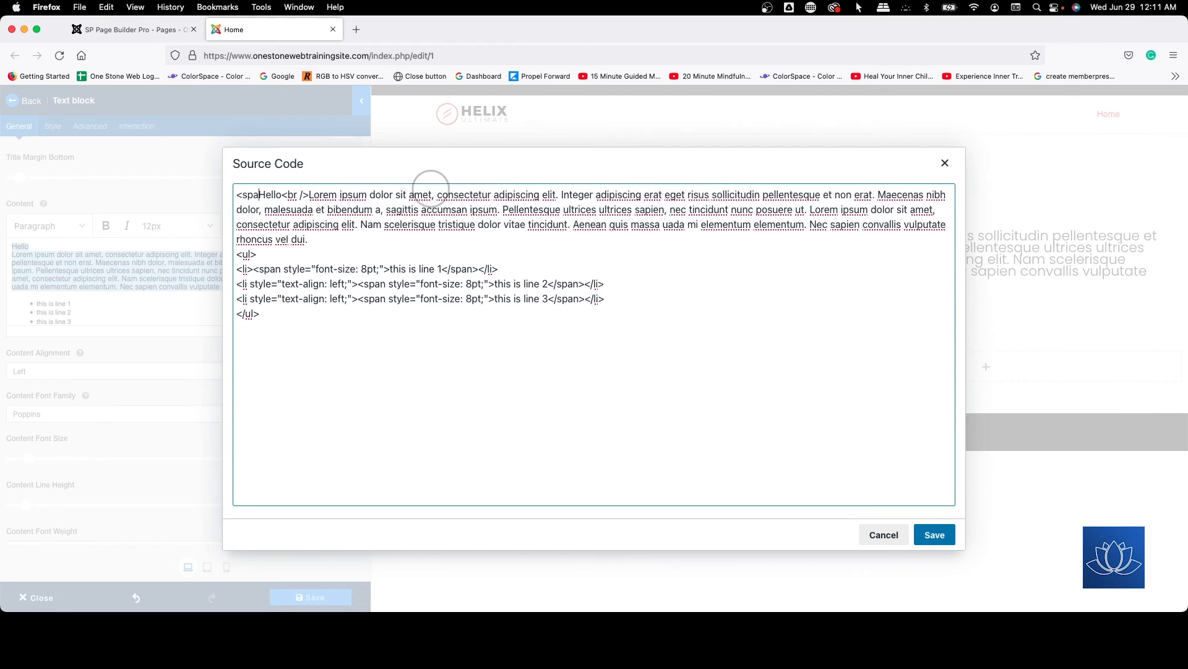
type("n>")
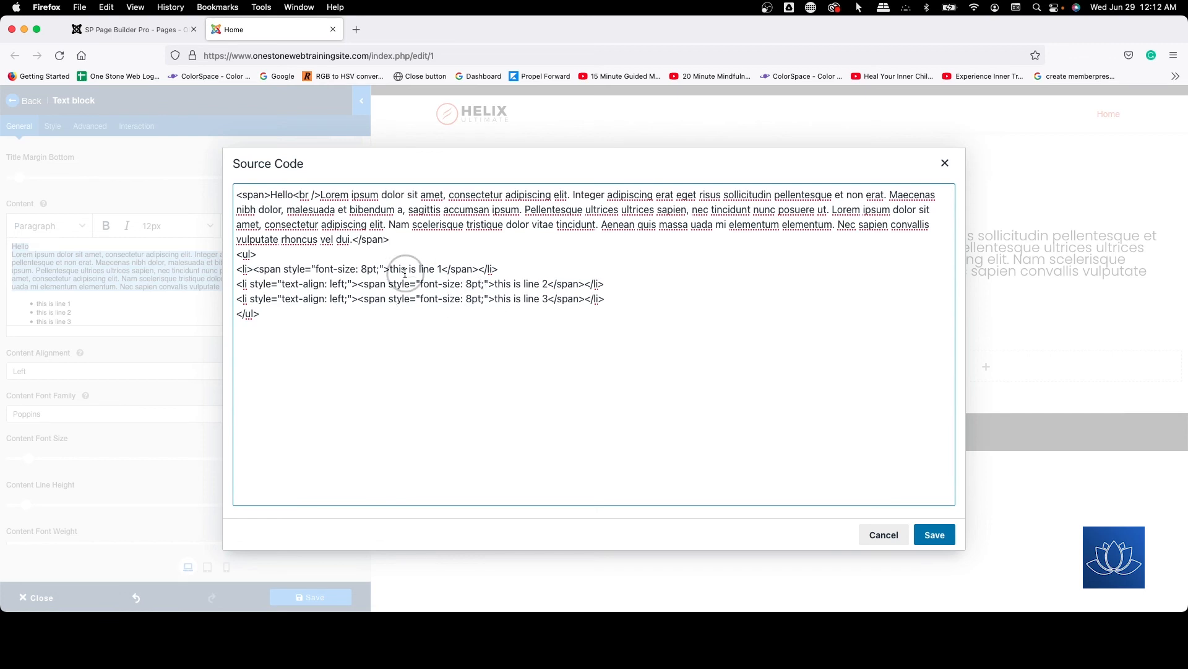
left_click(936, 541)
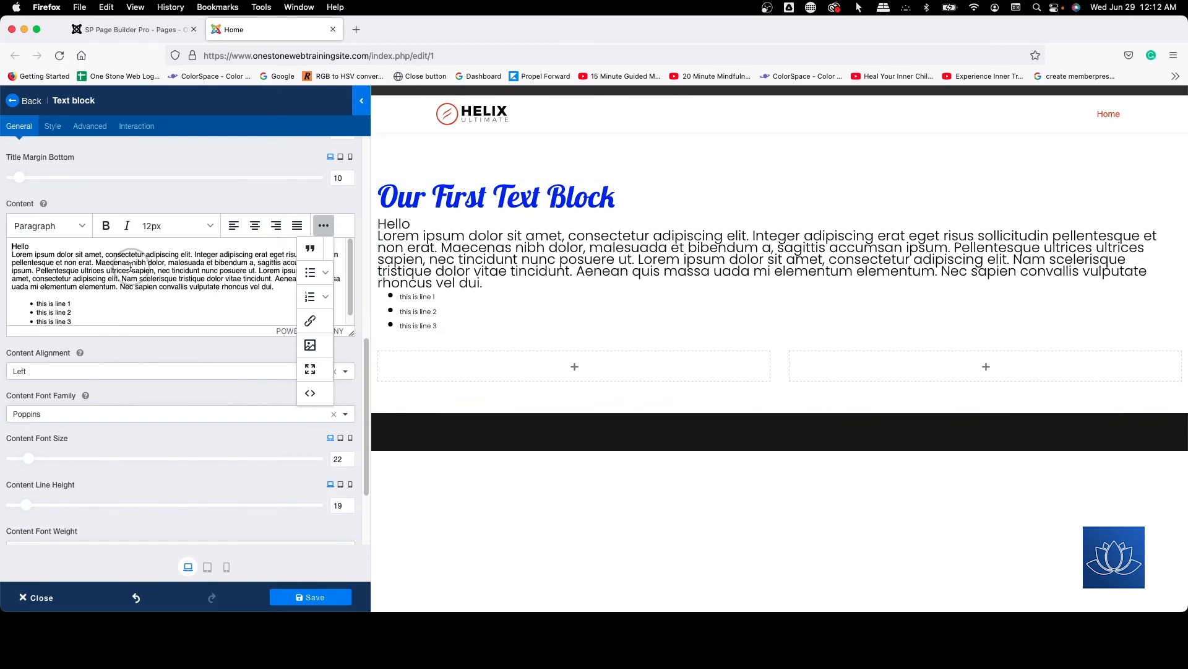
Step: Enable the drop cap for the content and set its font size to 53
scroll(130, 268, "down", 1)
scroll(62, 443, "down", 3)
left_click(38, 478)
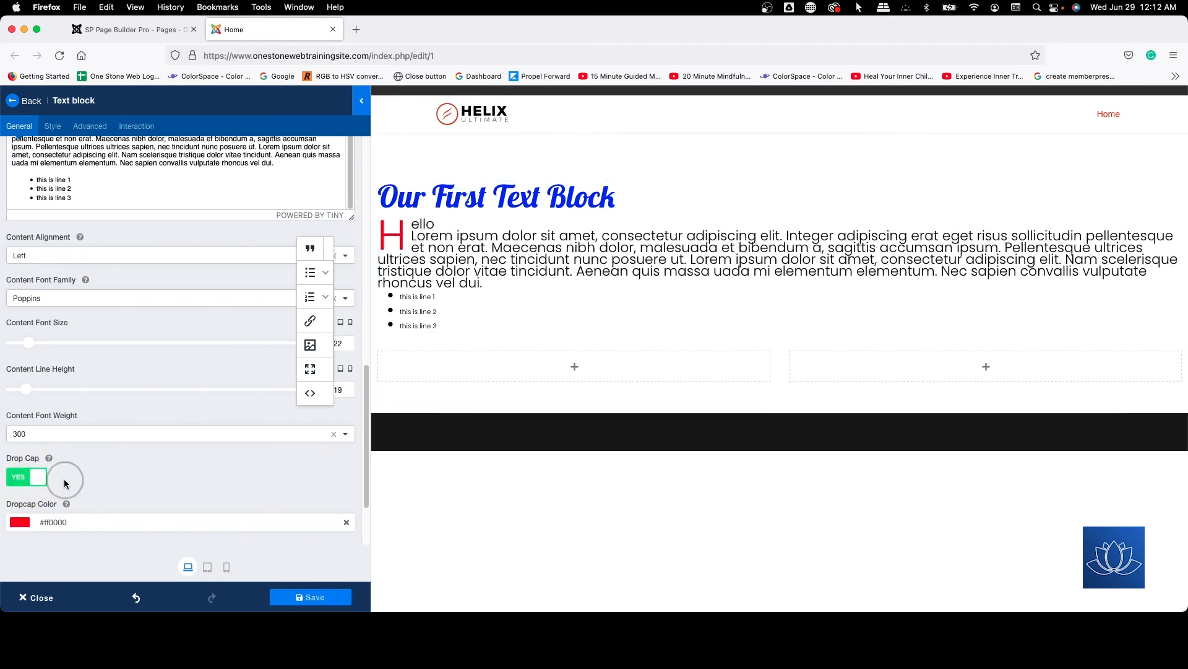
scroll(80, 469, "down", 2)
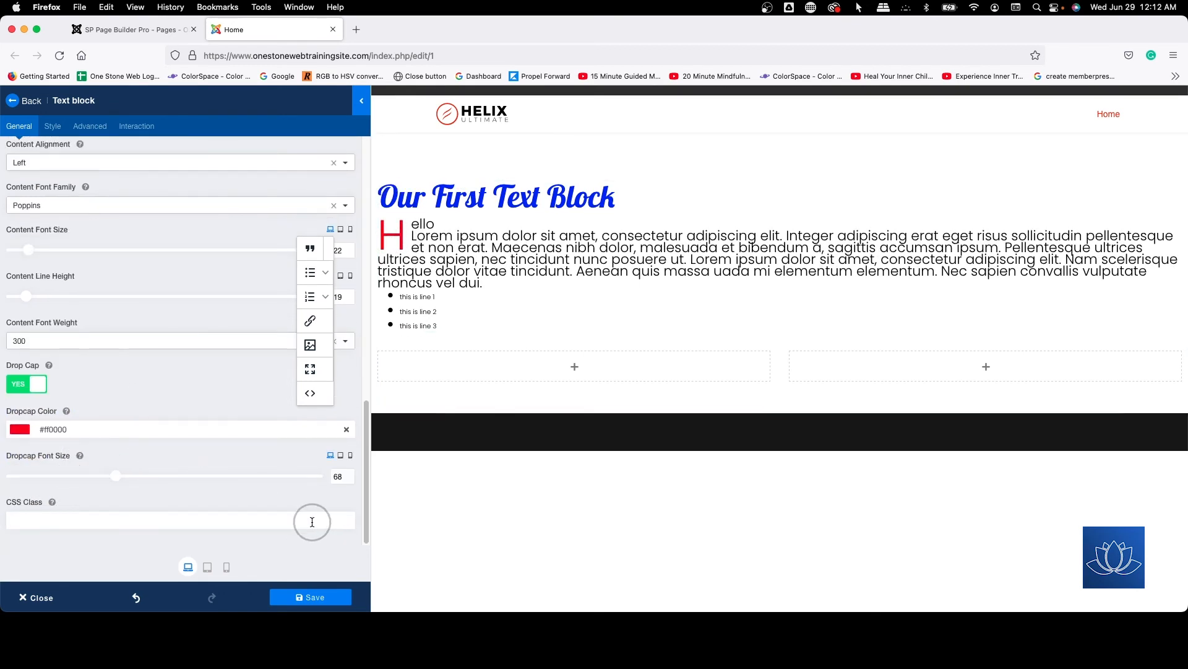
left_click_drag(120, 479, 94, 481)
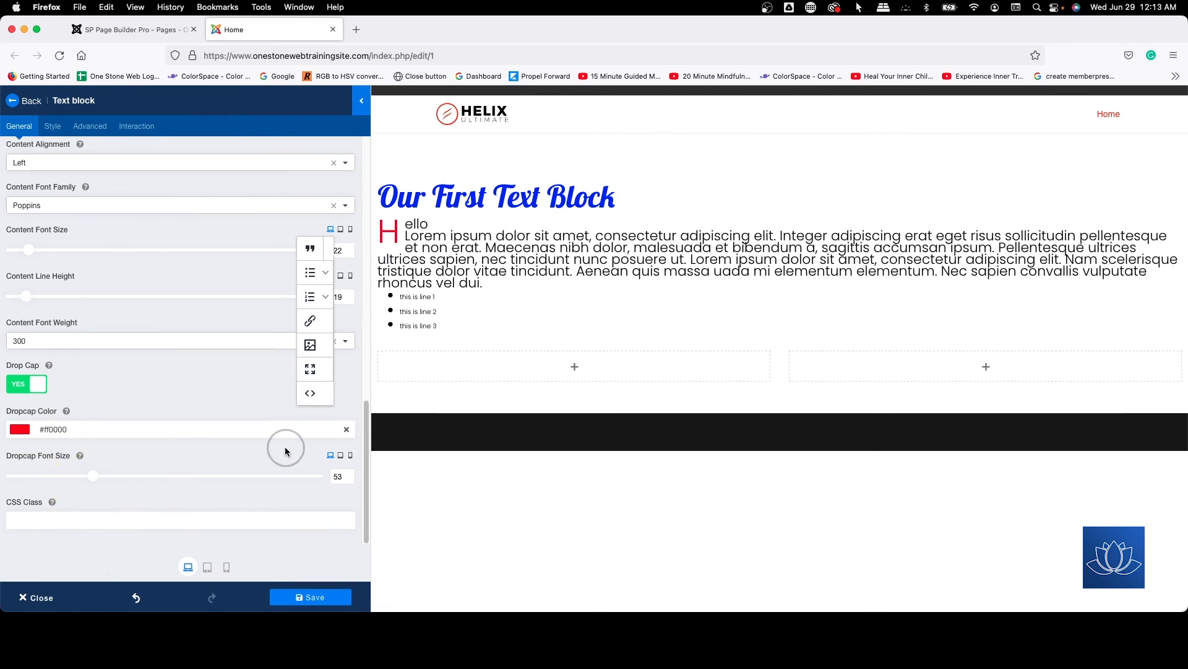
Step: Set the drop cap color to bright green, #31f104
left_click(87, 428)
left_click(65, 474)
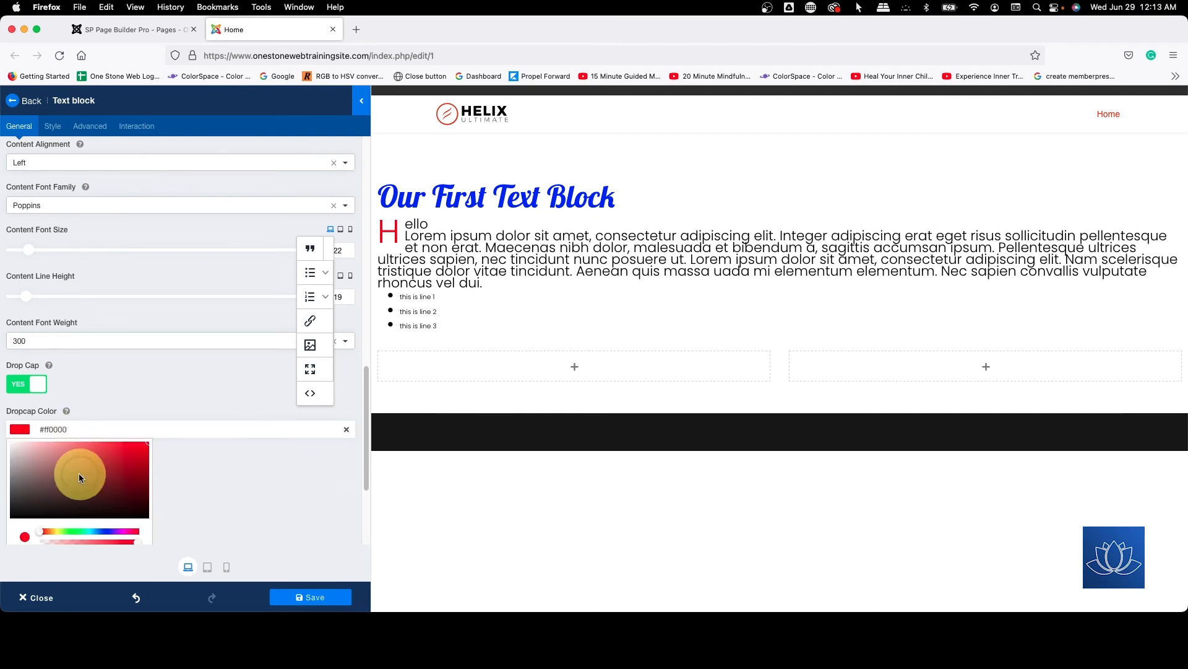
mouse_move(125, 461)
left_mouse_down()
mouse_move(125, 491)
mouse_move(112, 466)
mouse_move(121, 473)
mouse_move(153, 439)
mouse_move(145, 451)
left_mouse_up()
left_click(70, 531)
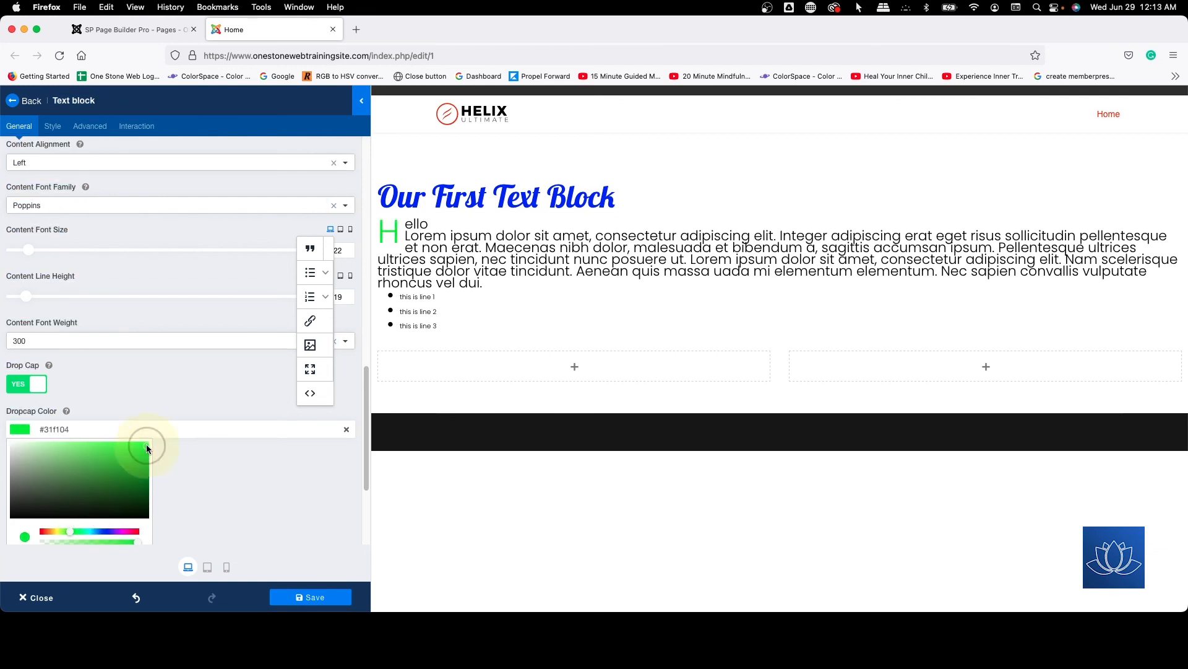
left_click(192, 394)
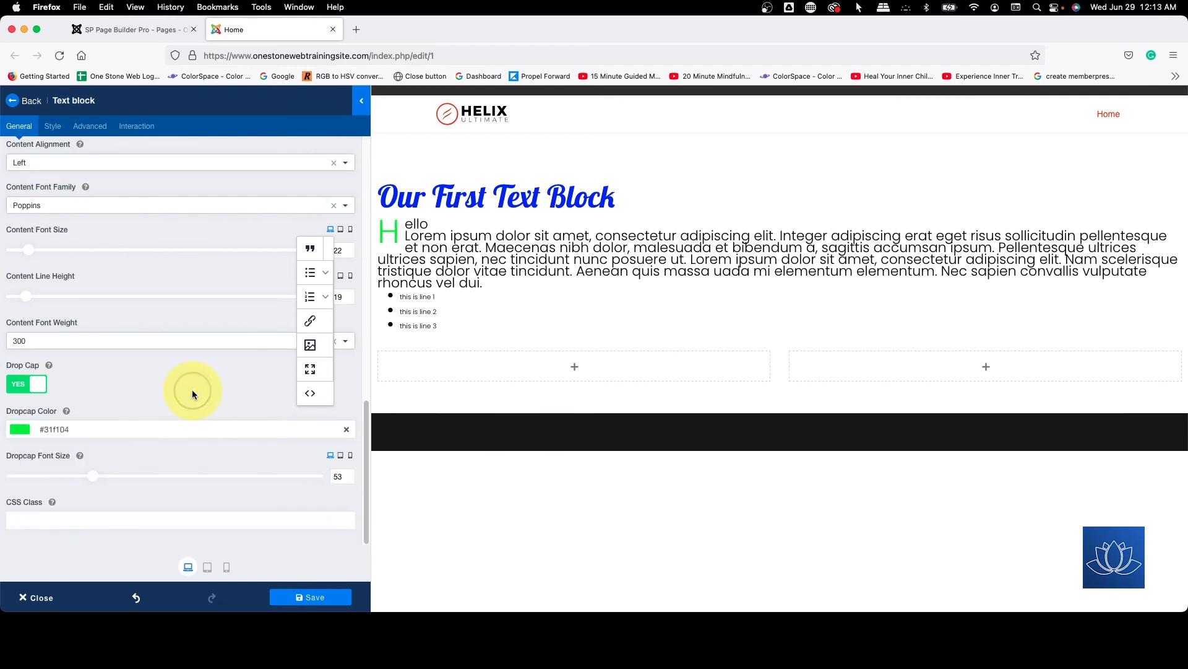
Step: Turn off the drop cap for the text block's content
left_click(38, 390)
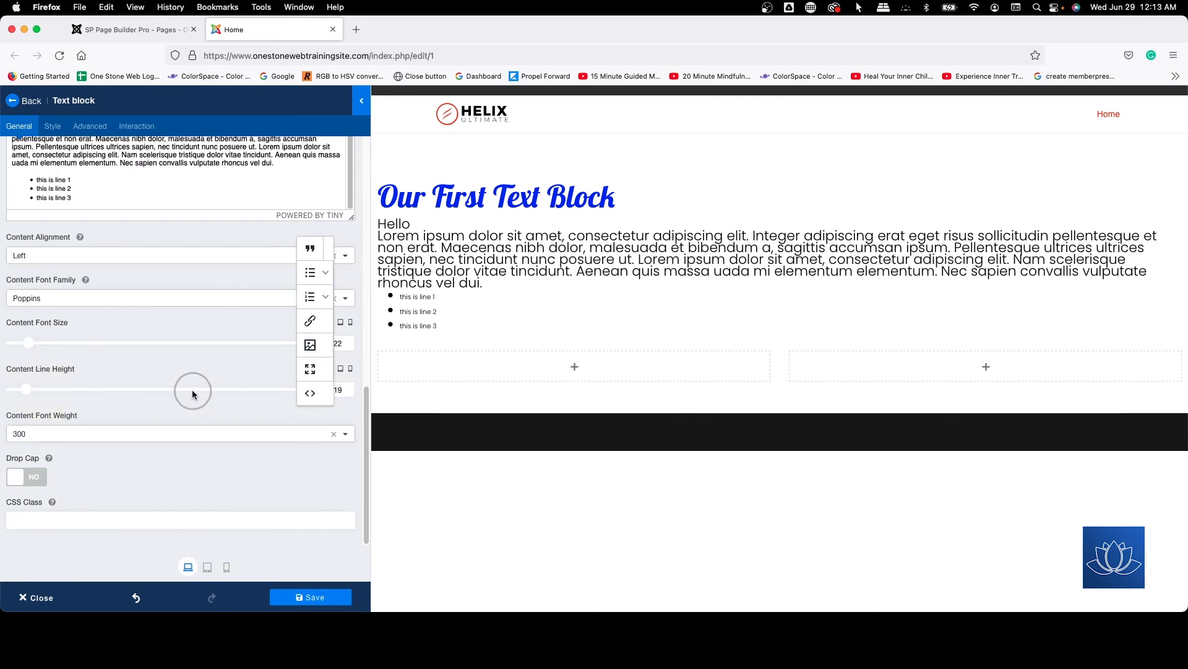
scroll(192, 393, "up", 10)
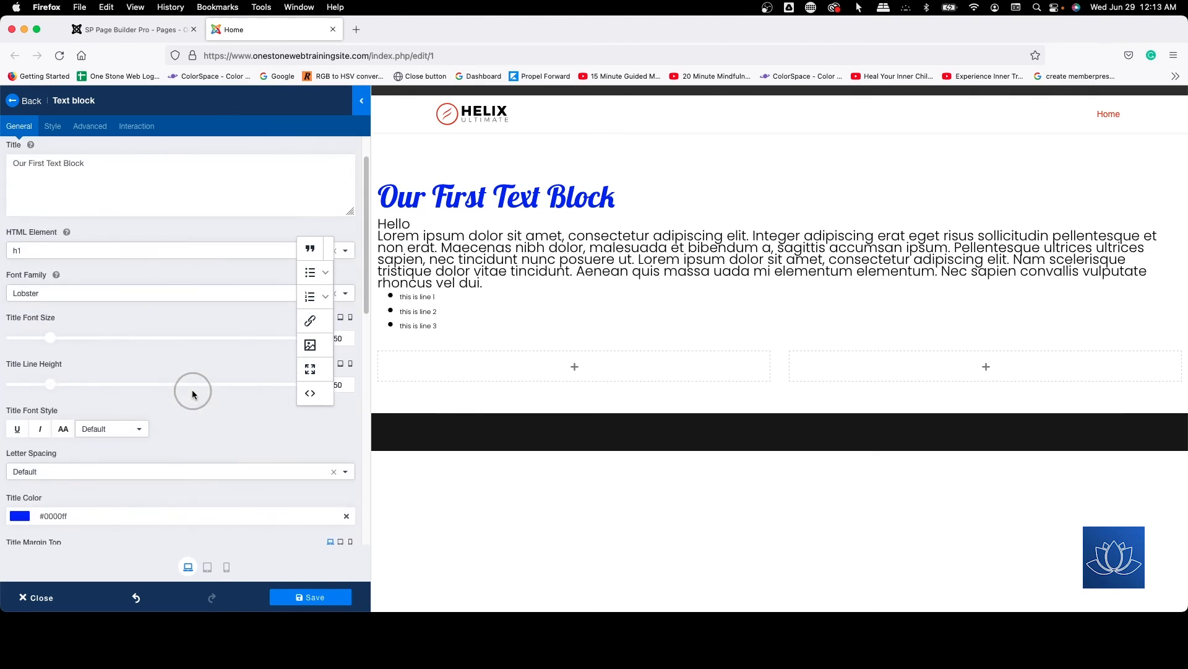
scroll(193, 394, "down", 10)
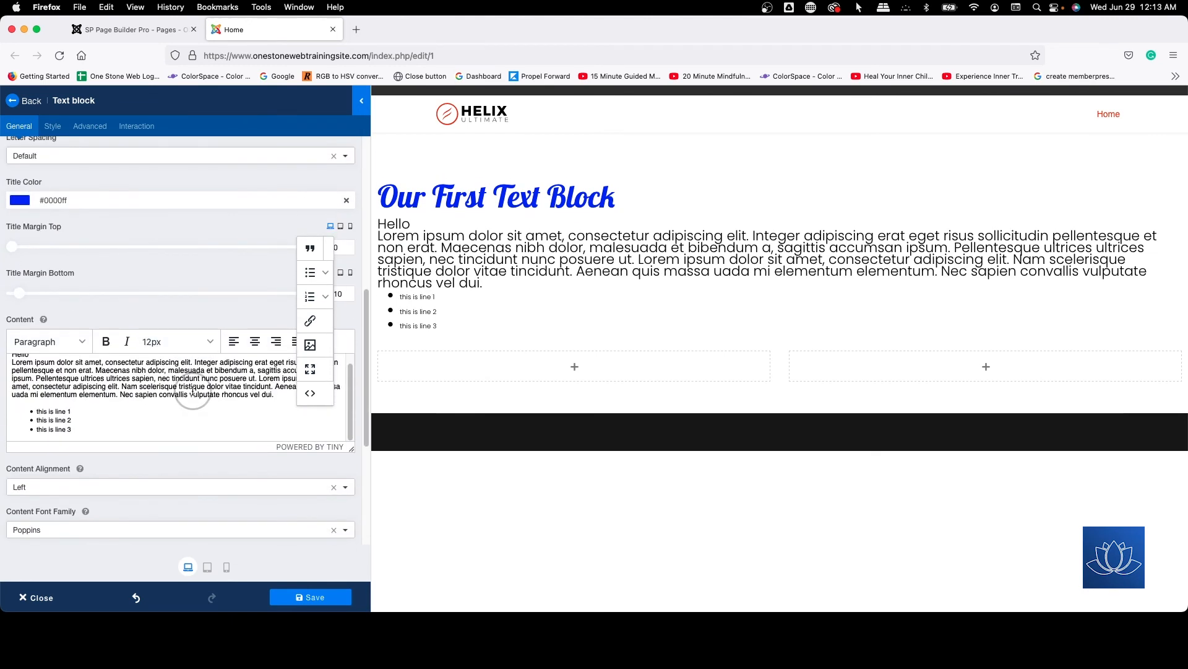
Step: Preview the text block in the tablet and phone layouts, and return to the desktop layout
scroll(193, 393, "down", 3)
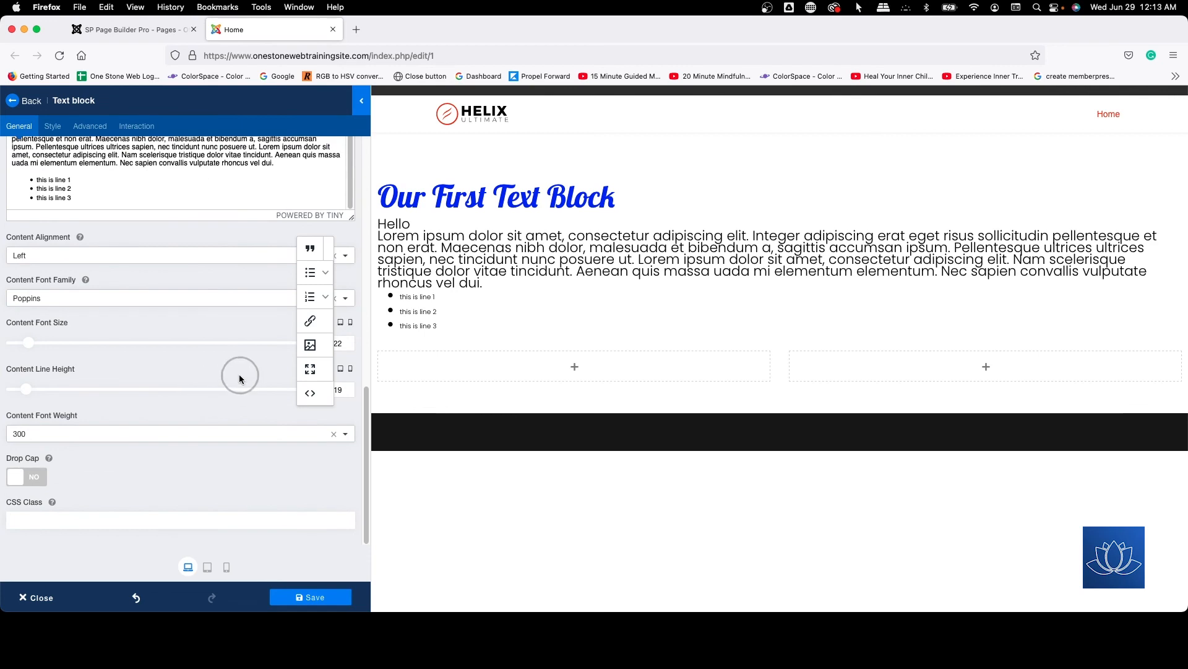
left_click(208, 567)
left_click(227, 568)
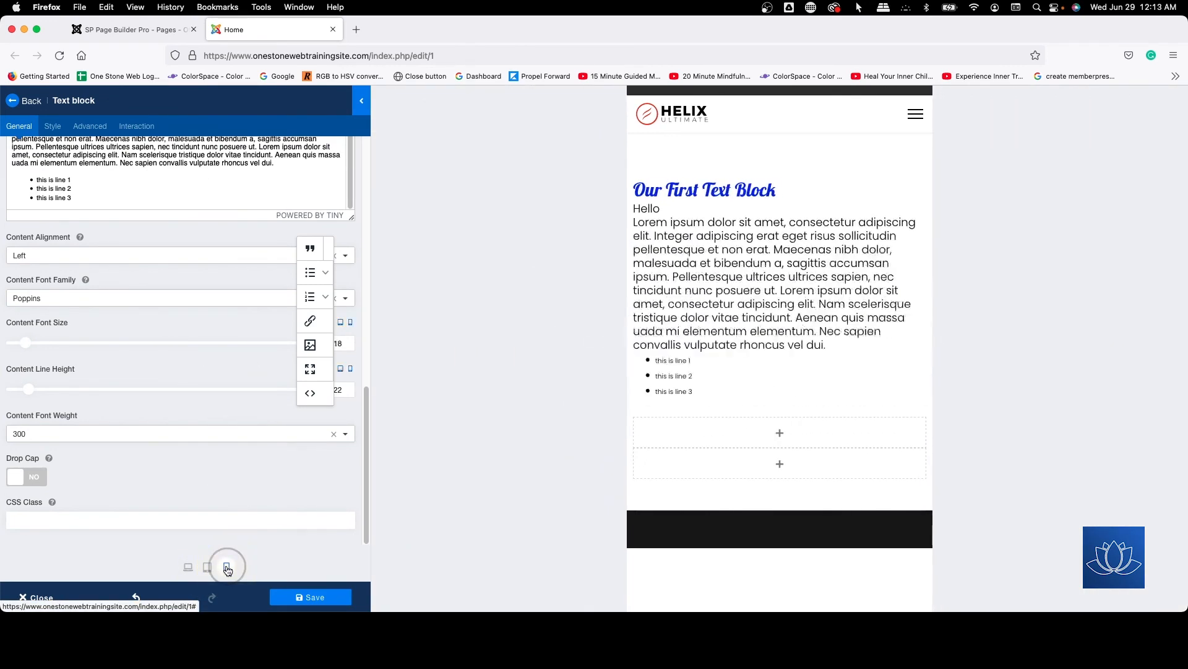
left_click(208, 568)
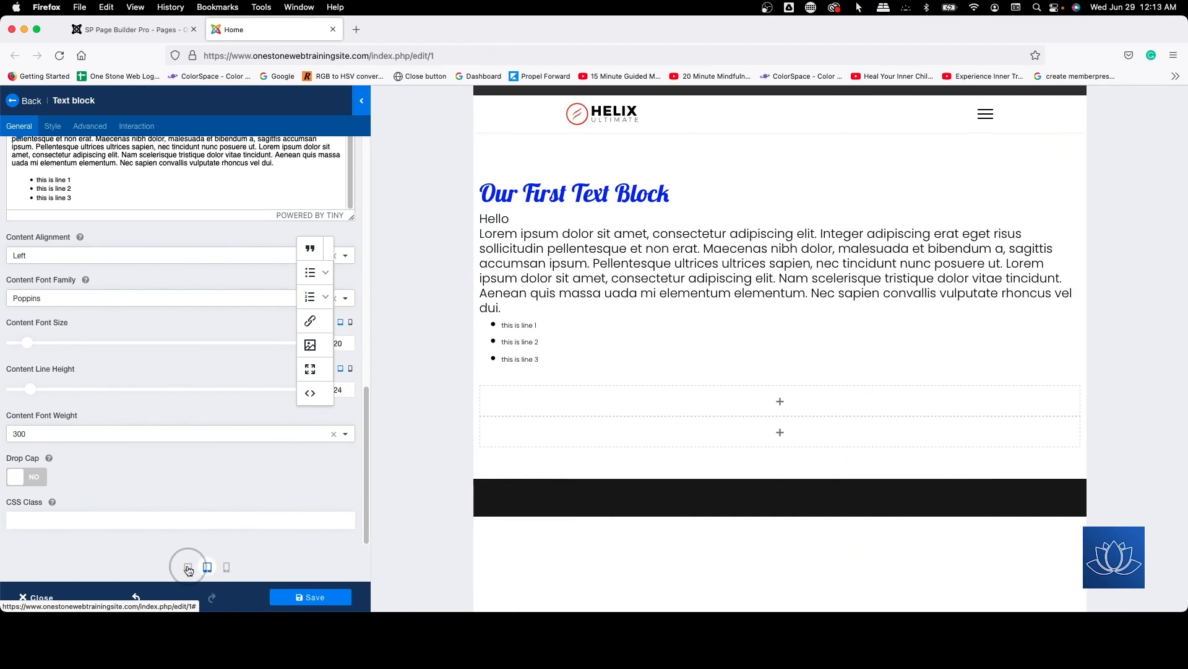
left_click(189, 568)
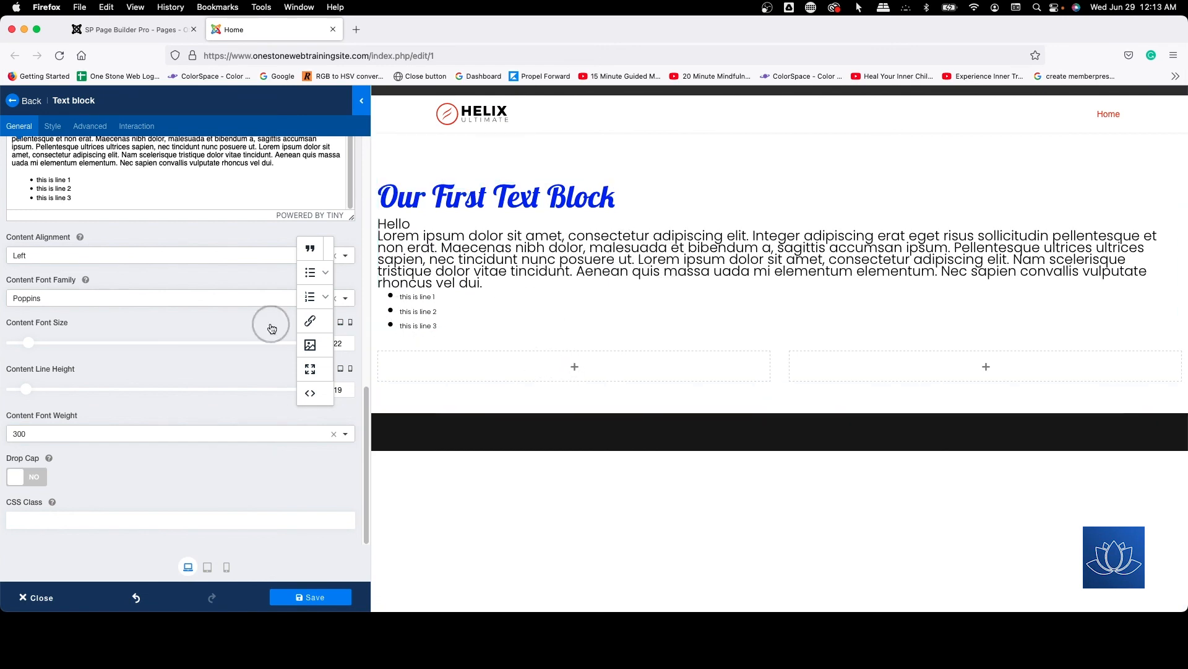
Step: Read the help descriptions for the text block's Admin Label and Title settings
scroll(167, 351, "up", 6)
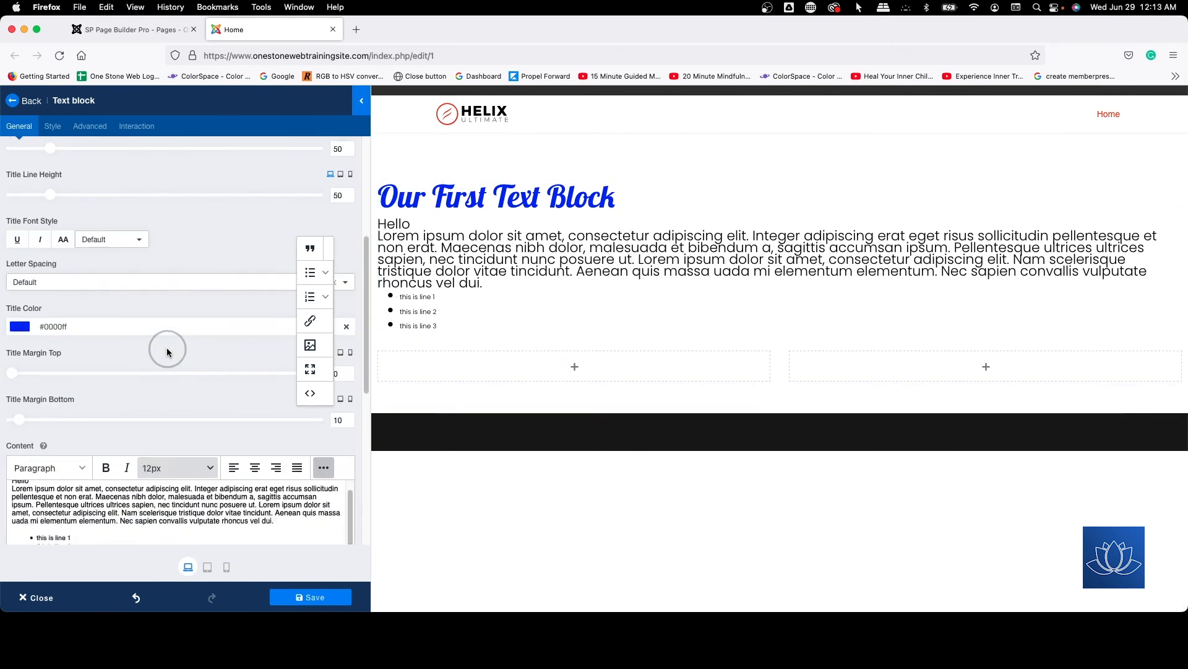
scroll(167, 352, "up", 5)
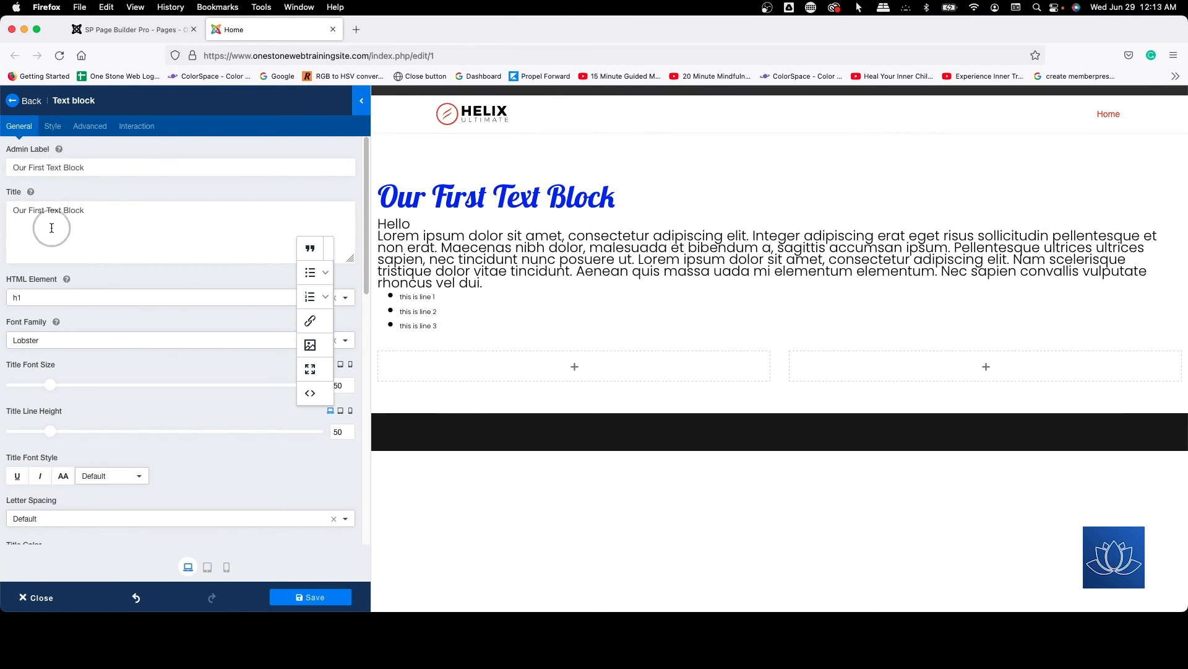
left_click(59, 149)
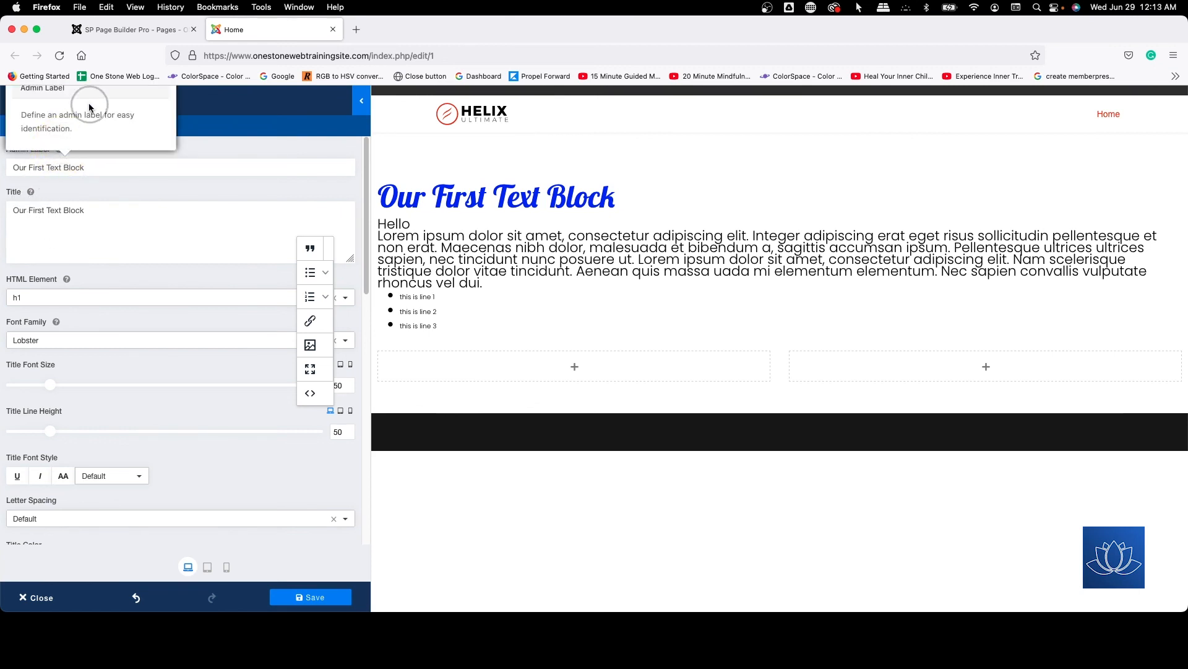
left_click(31, 194)
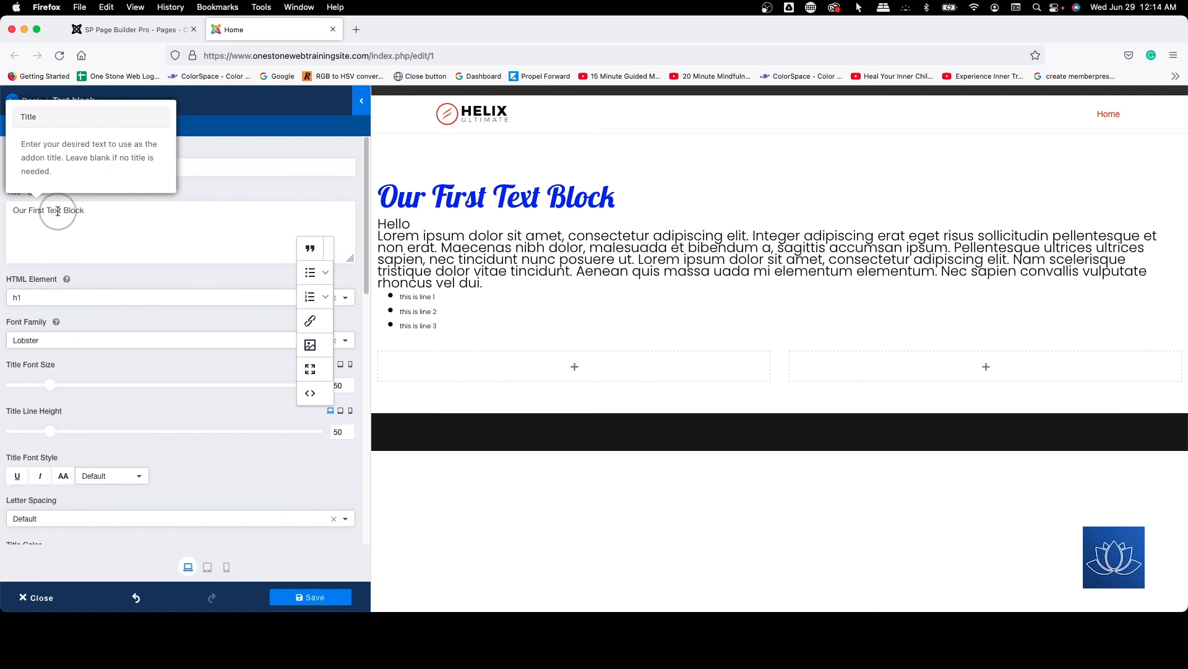
left_click(171, 205)
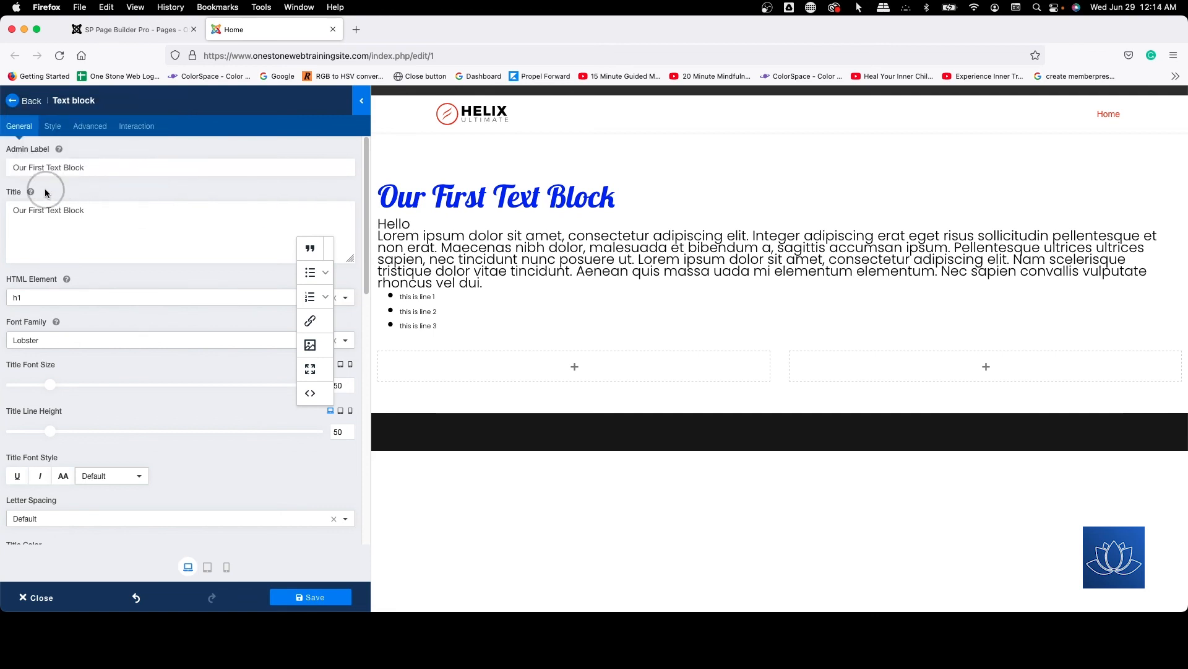
Step: Collapse the content editor's additional formatting tools
scroll(78, 311, "down", 8)
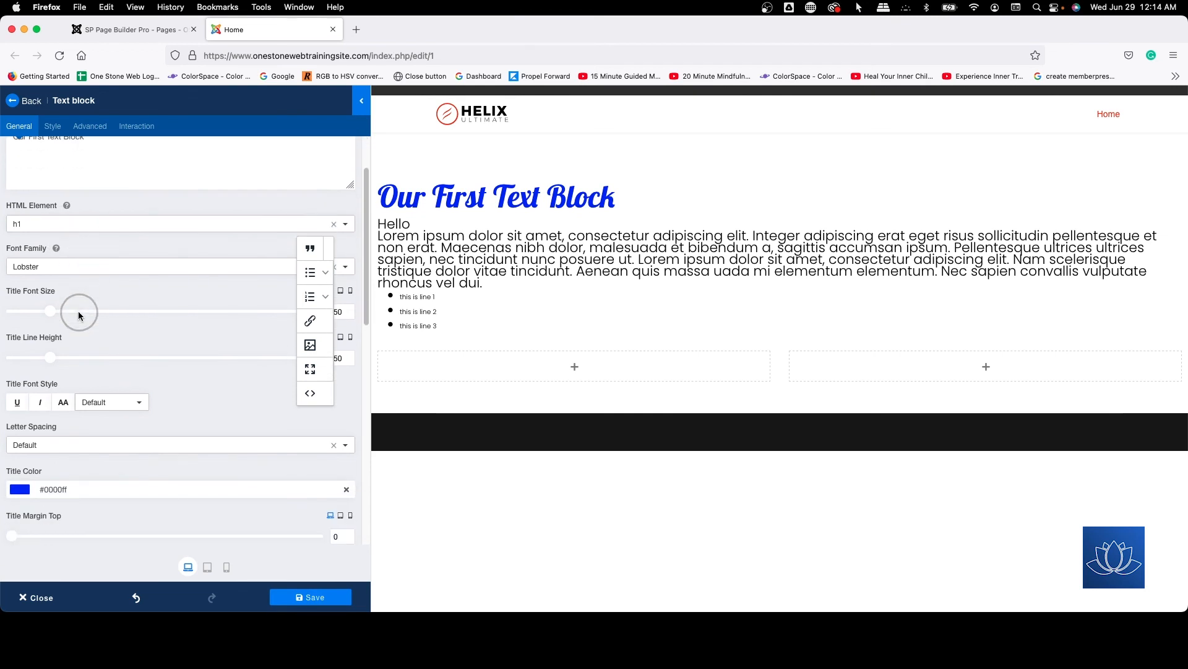
left_click(322, 452)
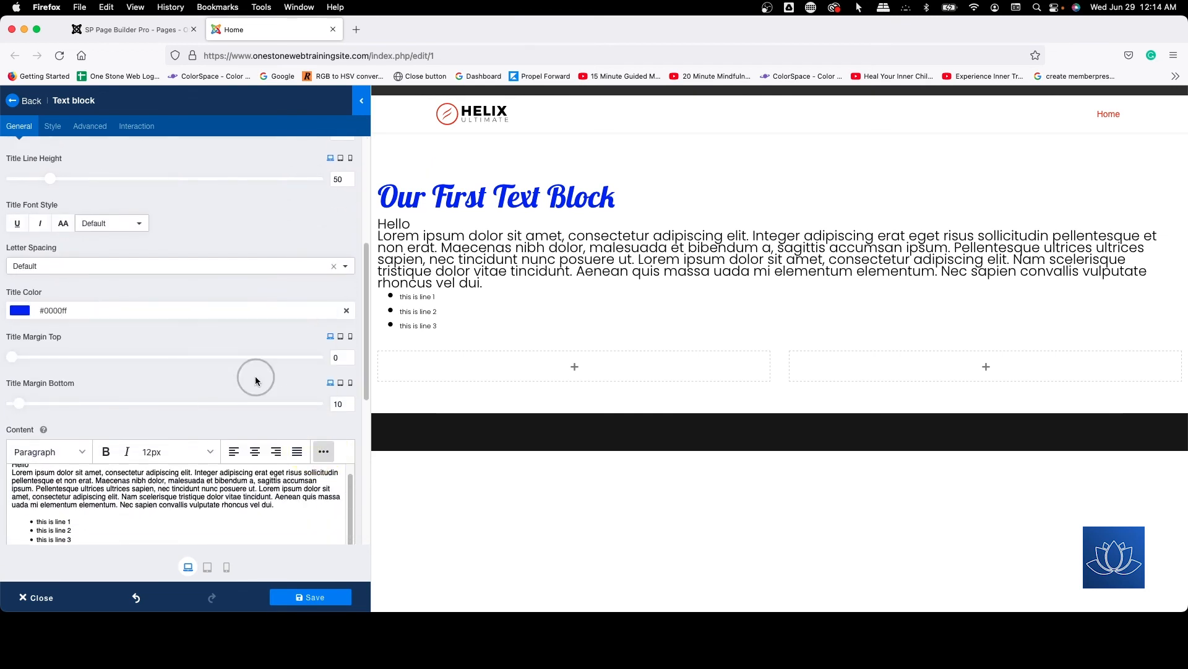
Step: Enter my-css-styling as the text block's CSS class and clear it again
scroll(187, 326, "down", 1)
scroll(188, 327, "down", 10)
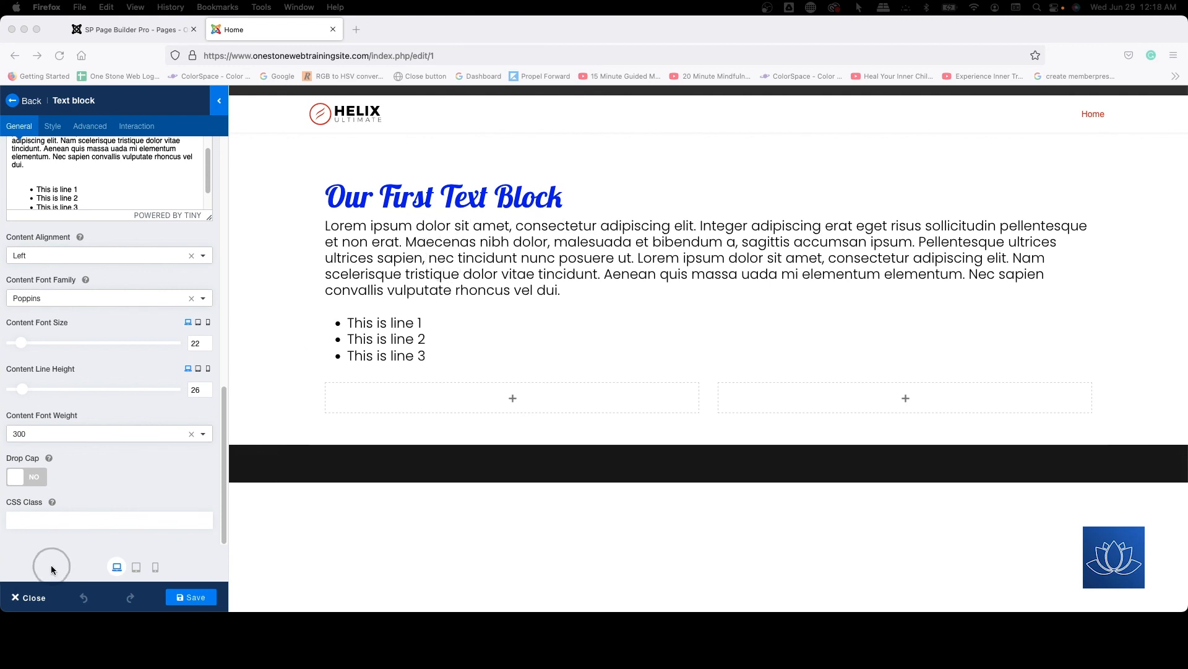
left_click(32, 519)
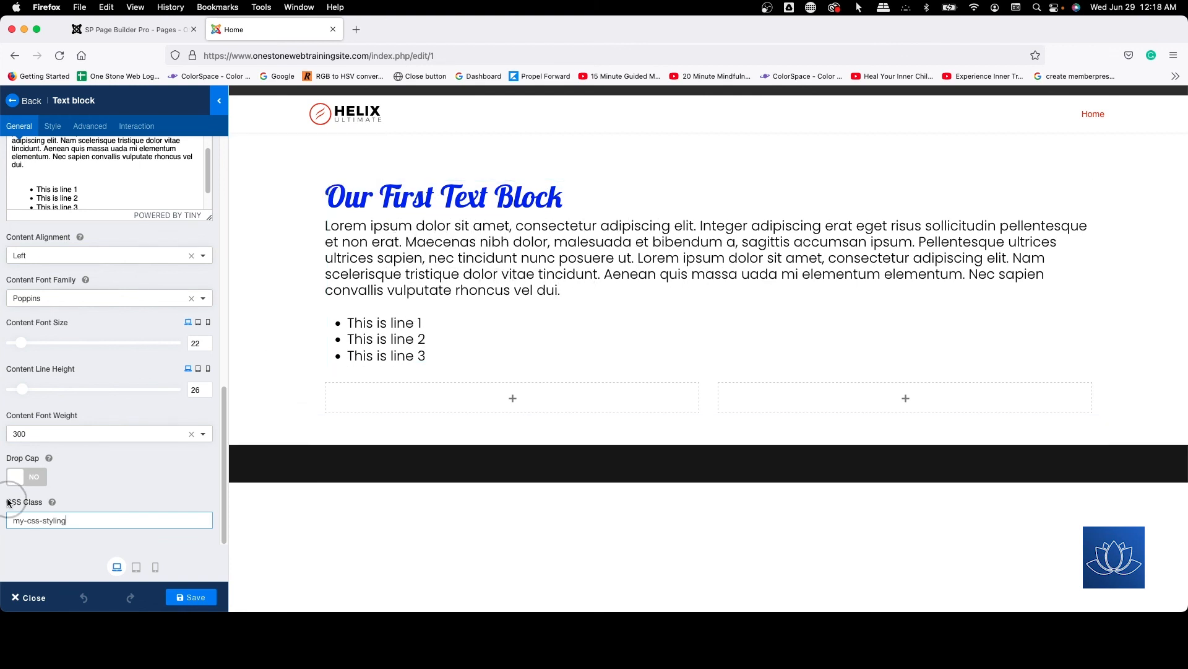
left_click_drag(76, 520, 1, 520)
key("BackSpace")
Step: Review the text block's general settings and save the page
scroll(117, 378, "up", 15)
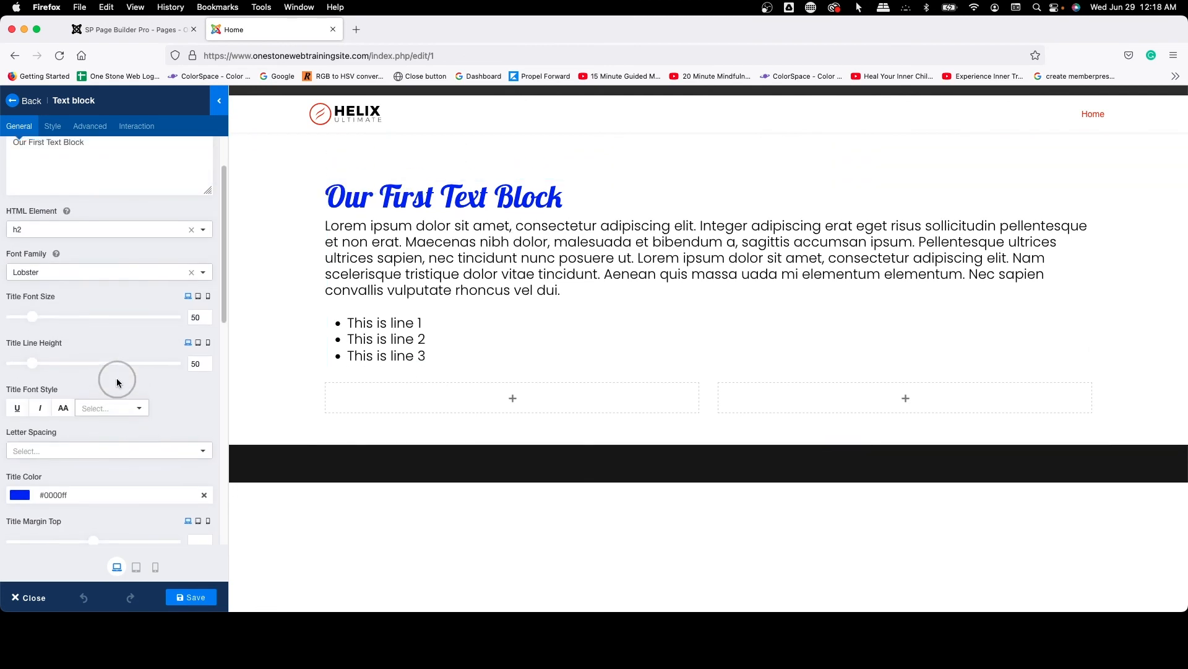
scroll(116, 382, "down", 15)
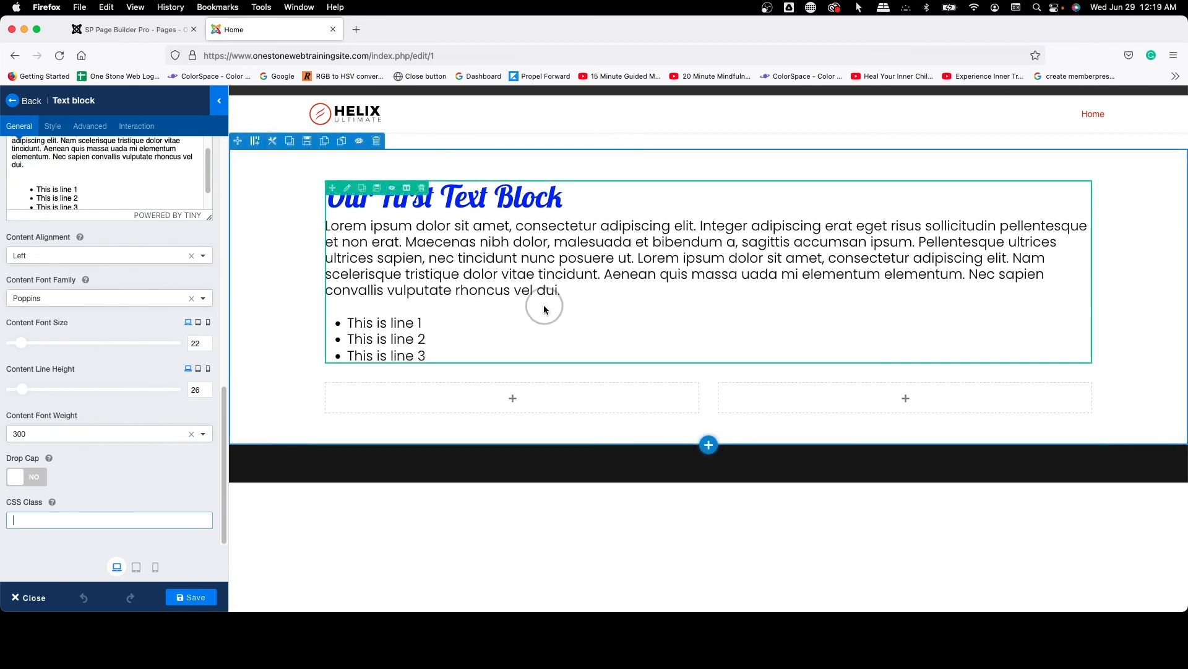
left_click(194, 598)
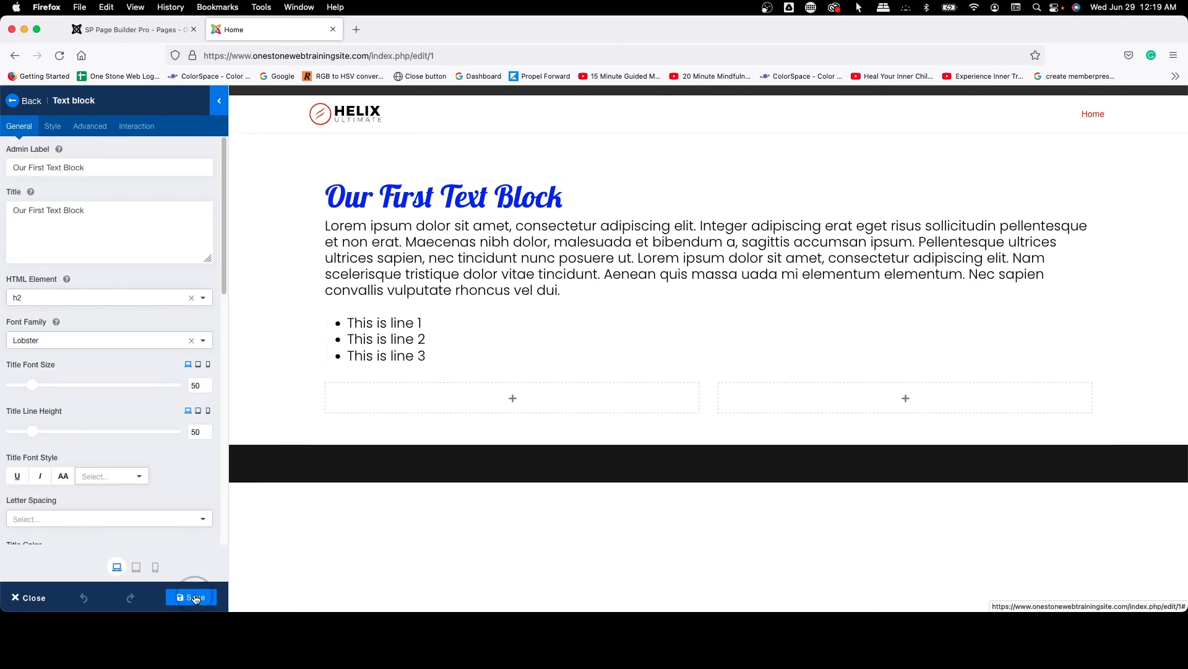